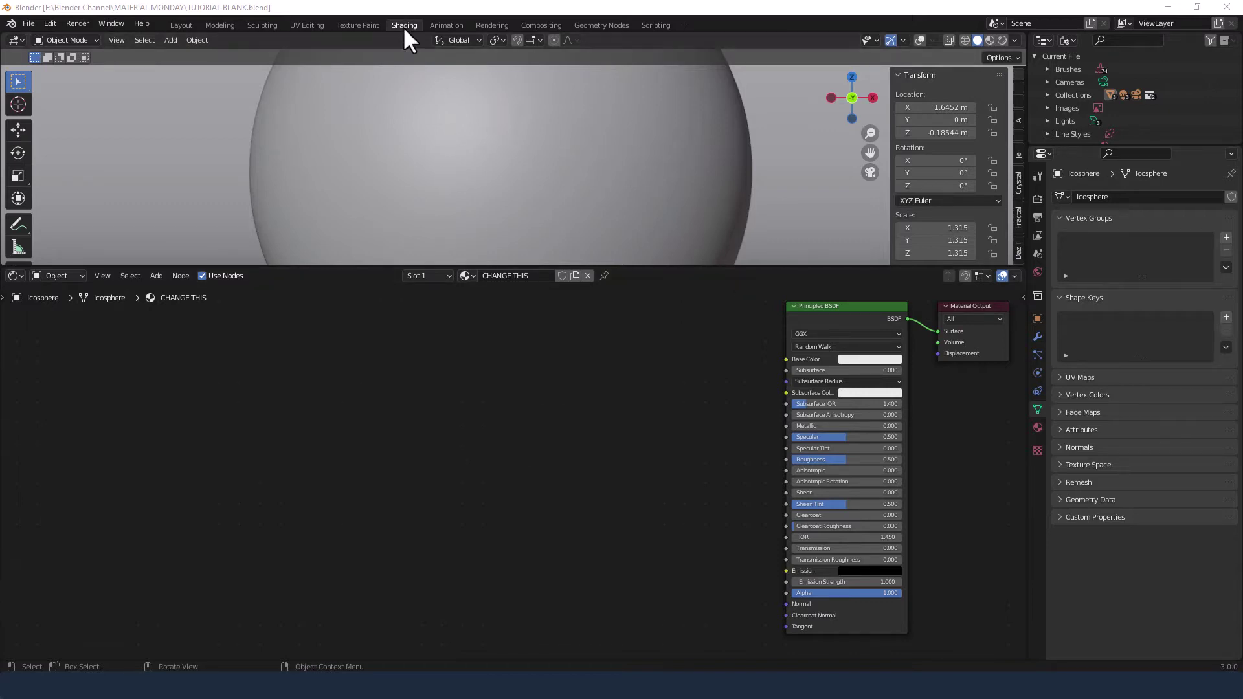
Step: Show the viewport in rendered shading and set the Principled BSDF's Specular to 0 and Roughness to 1
click(1002, 41)
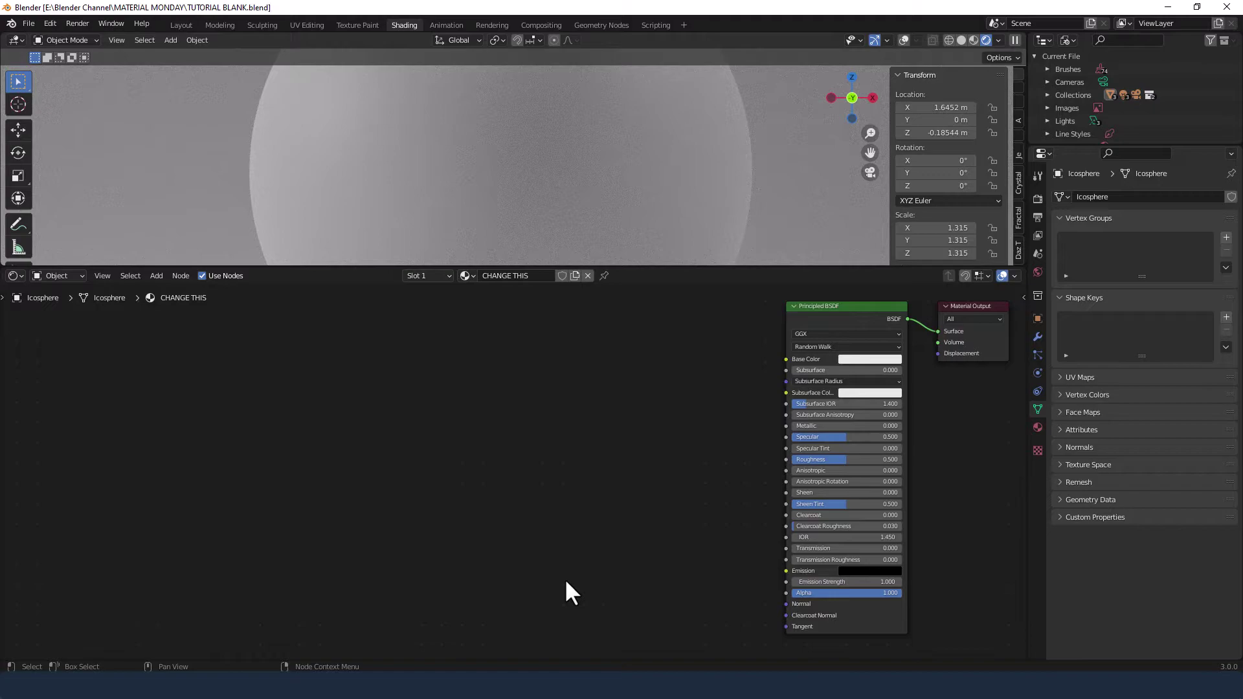
drag(849, 437, 861, 459)
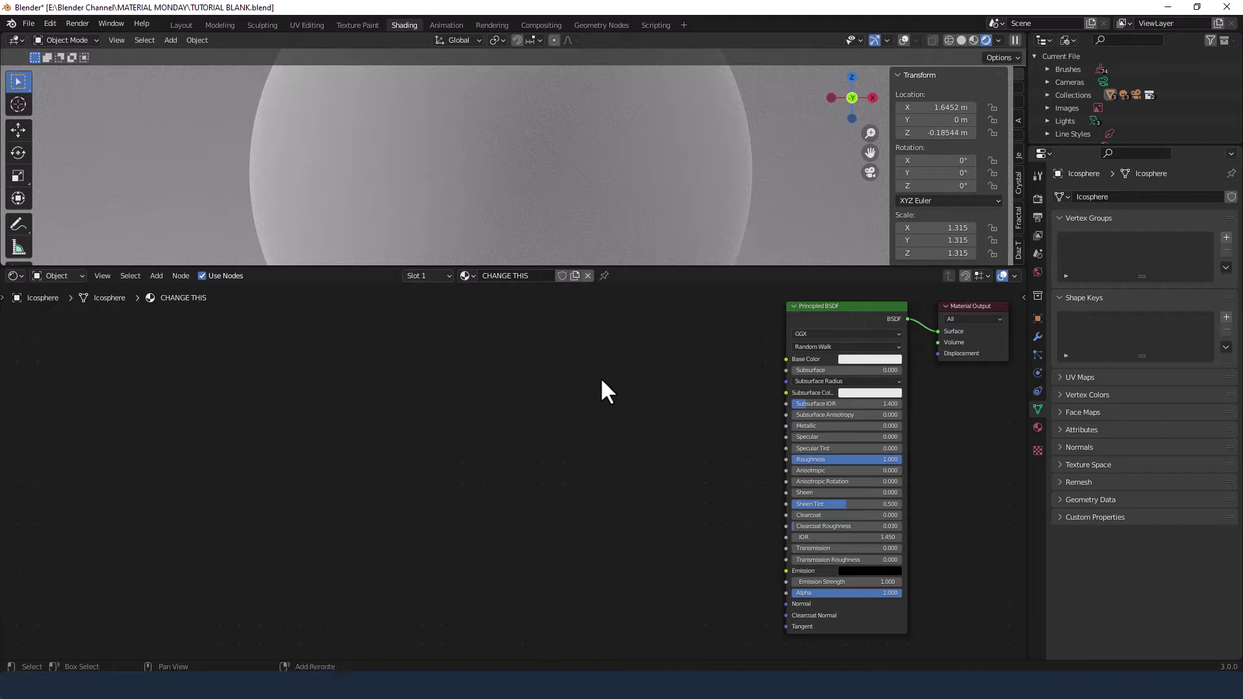
Step: Add a Wave Texture node well ahead of the Principled BSDF, leaving room for another node between them
key(shift+a)
click(600, 376)
text(WAVE)
key(Down)
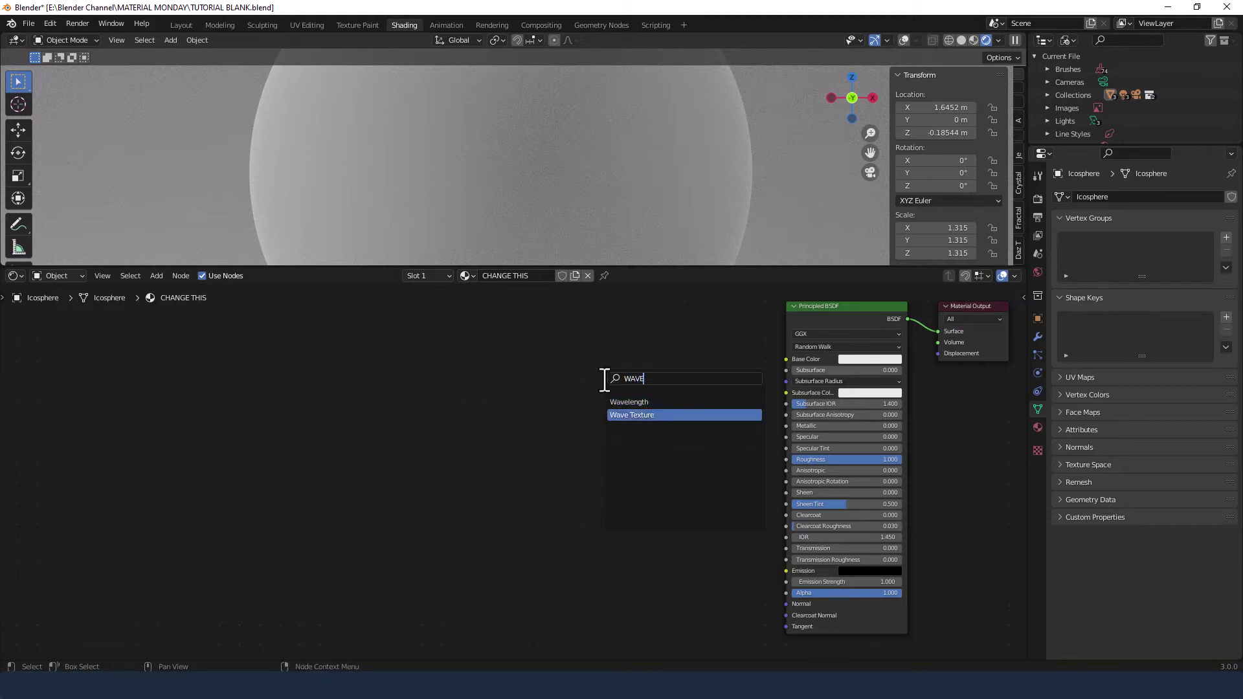
key(Return)
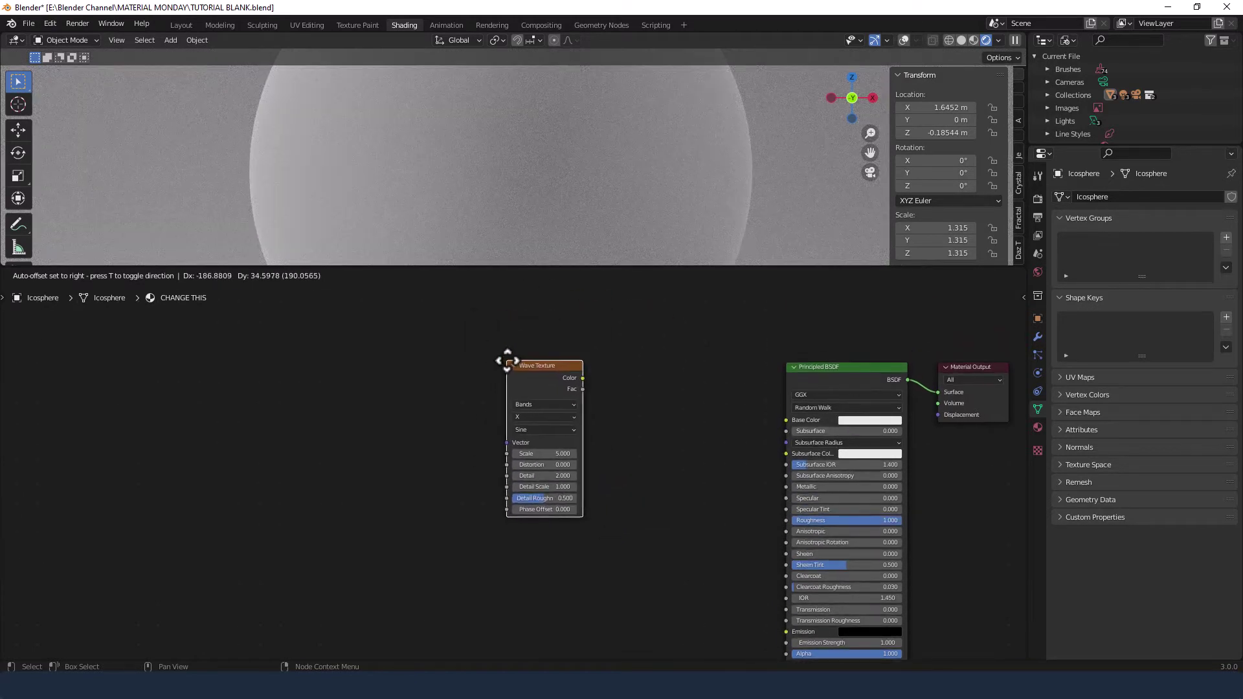
click(500, 353)
Step: Add a ColorRamp node between the Wave Texture and the Principled BSDF
click(648, 415)
key(shift+a)
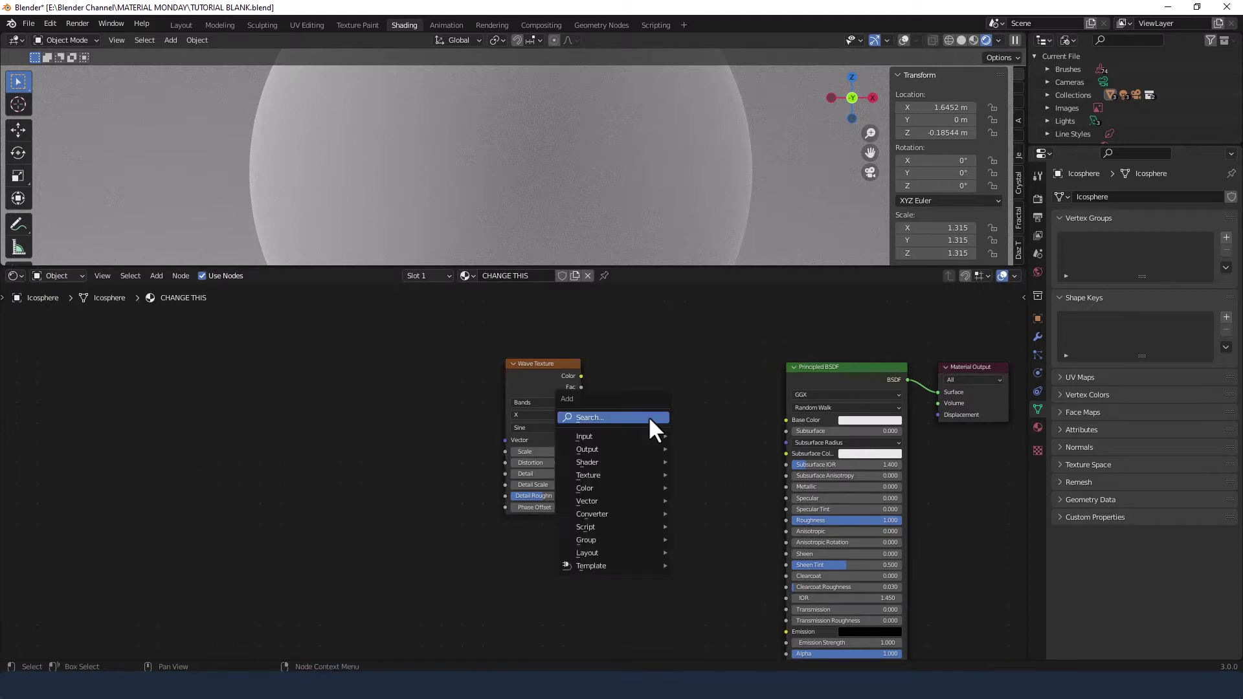
text(col)
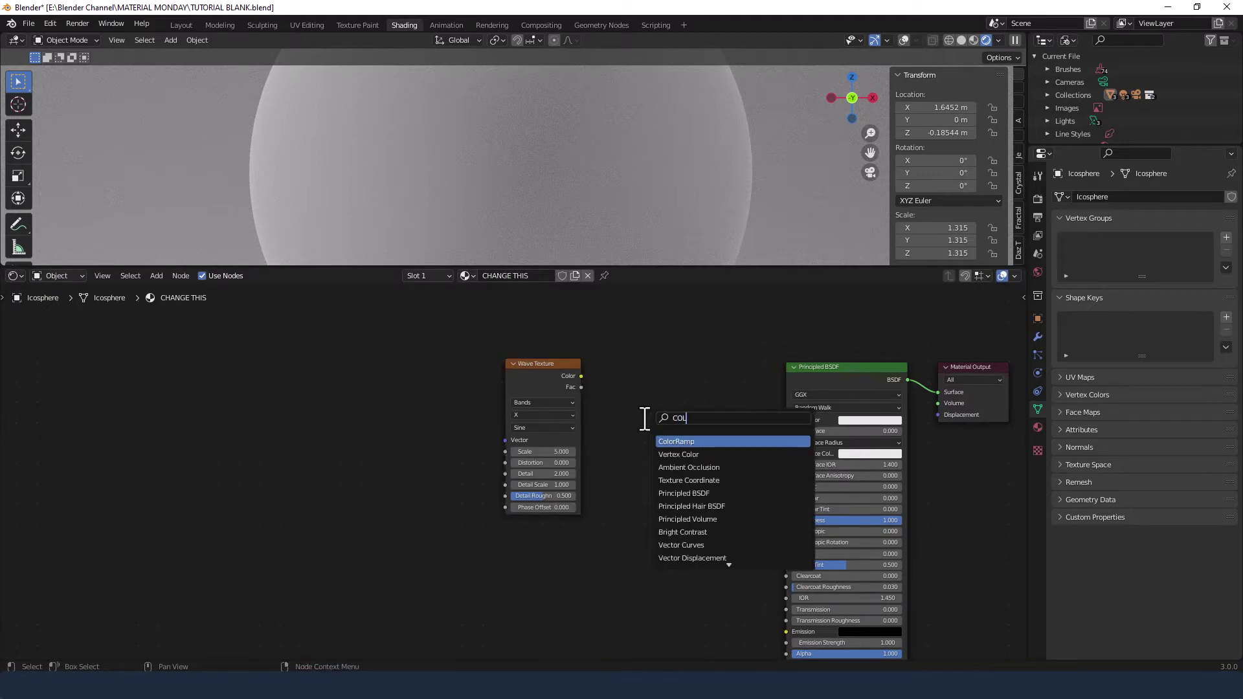
click(678, 442)
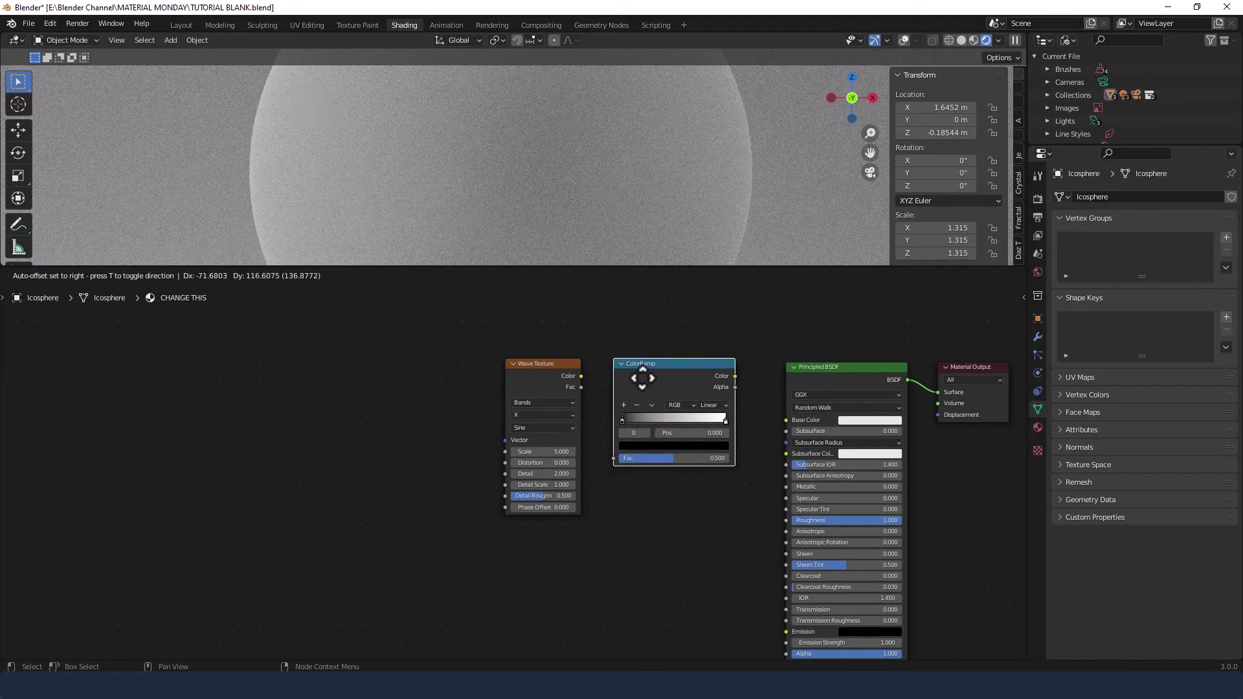
click(642, 378)
Step: Add a Mapping node directly ahead of the Wave Texture node
click(249, 444)
key(shift+a)
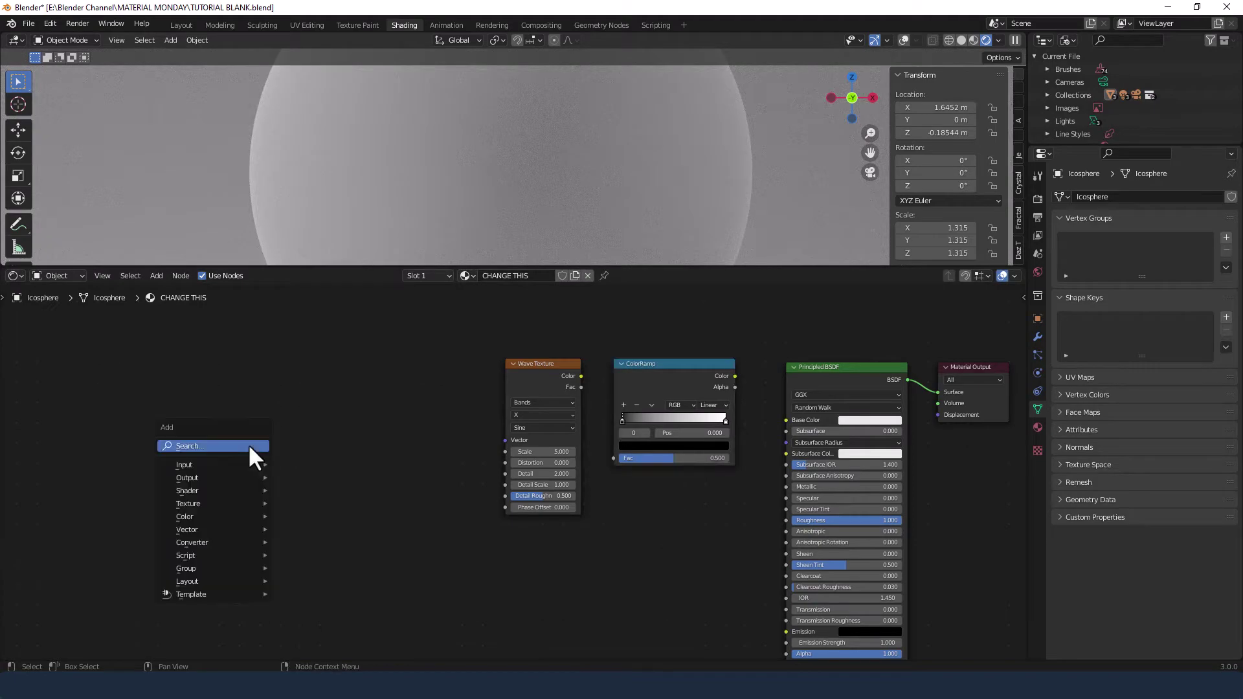
click(248, 444)
text(MAPP)
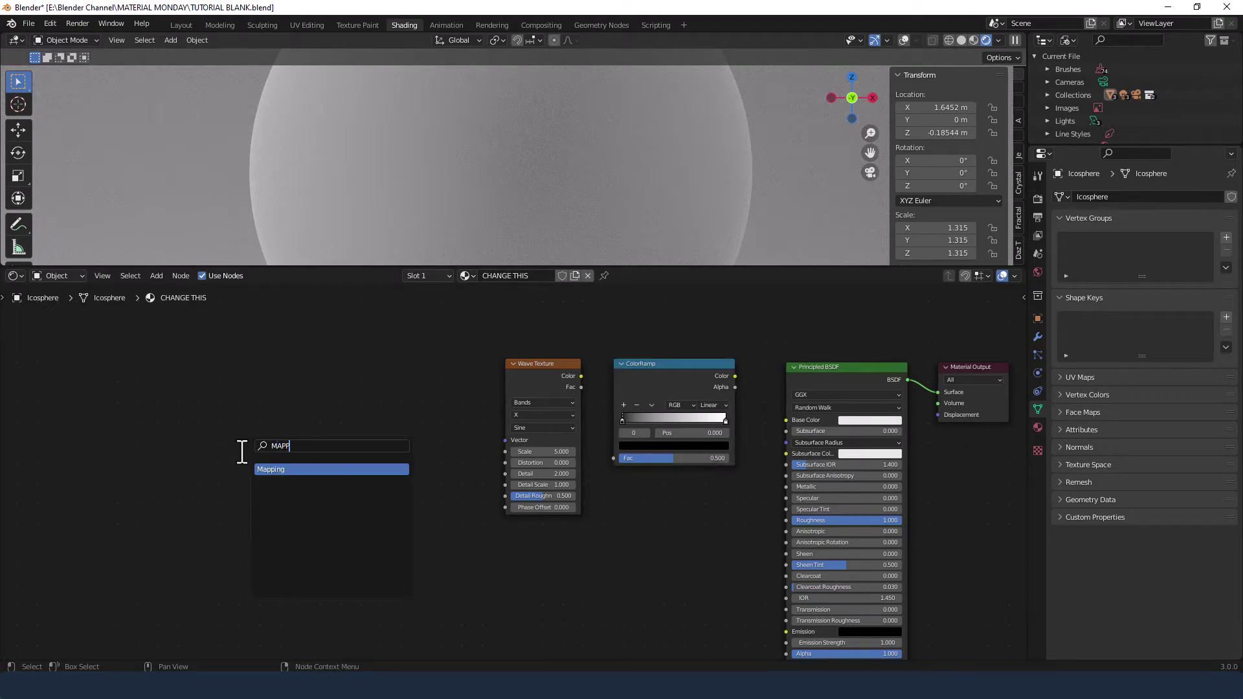
key(Return)
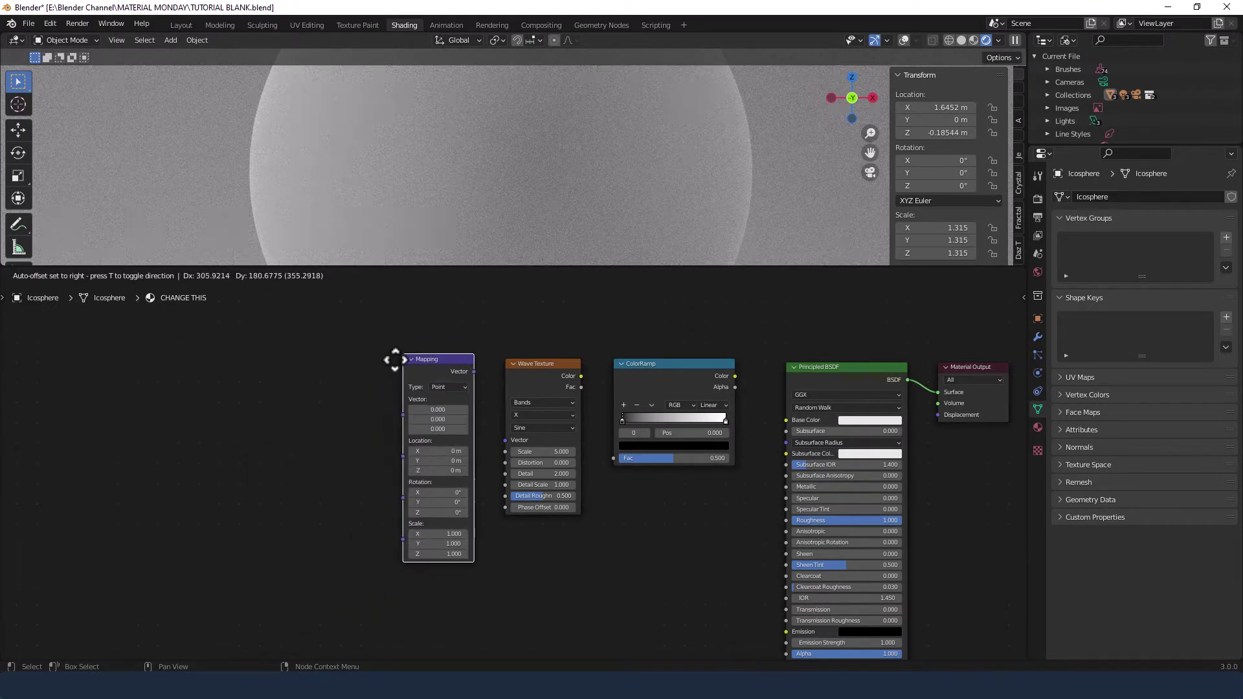
click(396, 365)
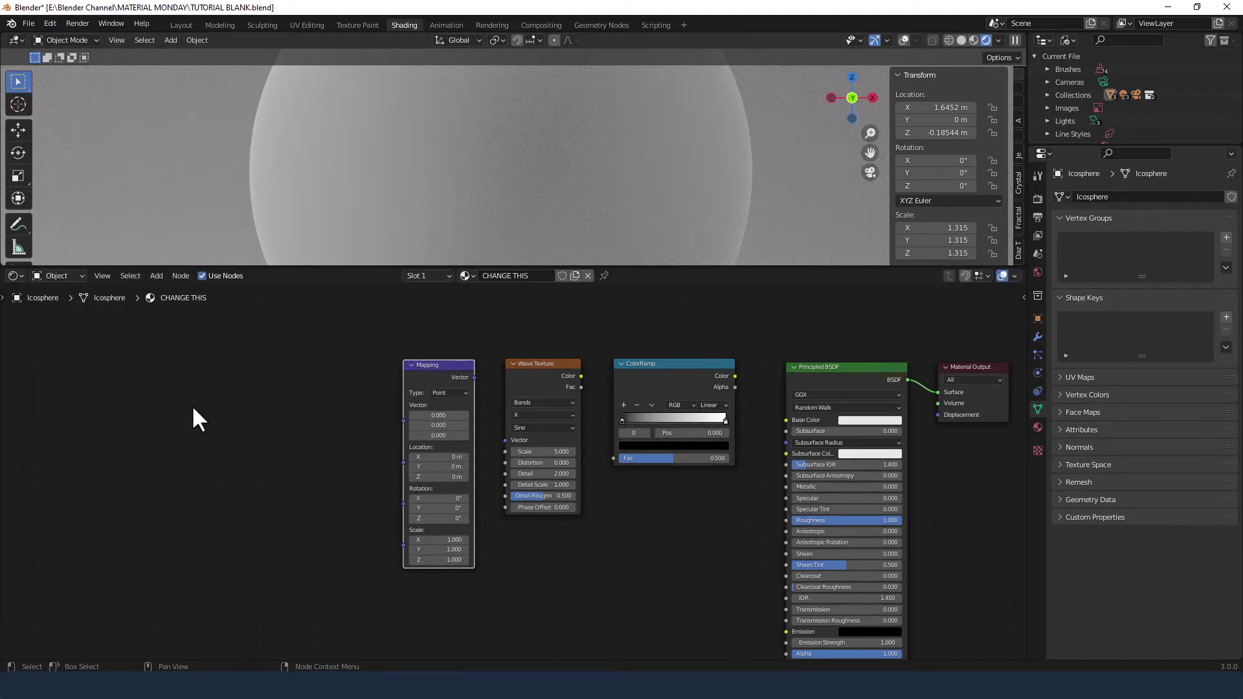
Step: Add a Value node beside the lower part of the Mapping node, near its Scale input
key(shift+a)
click(192, 409)
text(VALU)
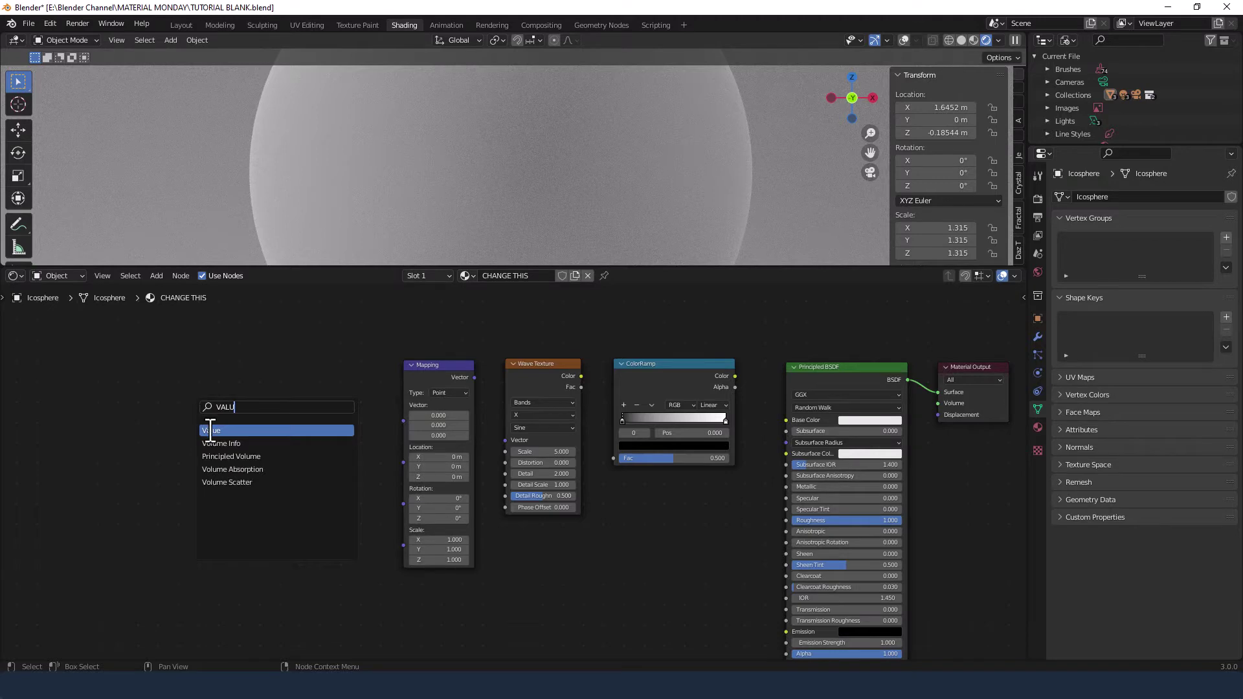
click(210, 430)
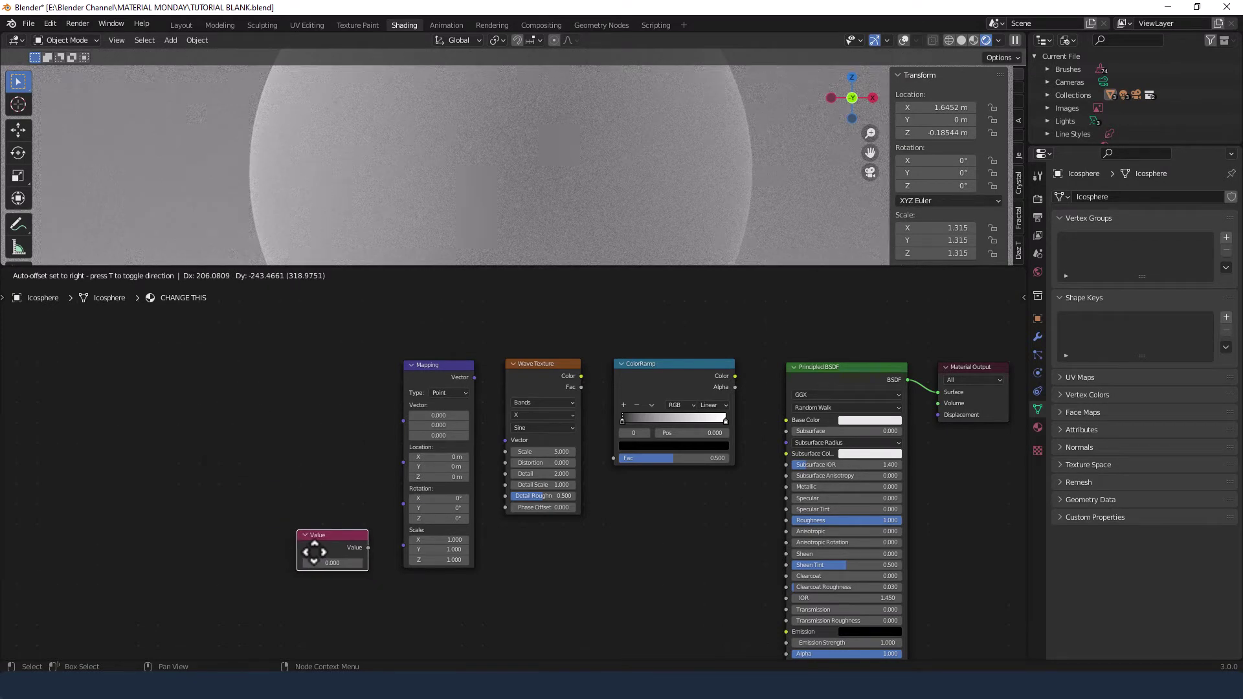
click(317, 551)
Step: Add a Noise Texture node at the start of the node row, leaving a gap before the Mapping node
click(290, 434)
key(shift+a)
click(222, 436)
text(NOIS)
key(Down)
key(Return)
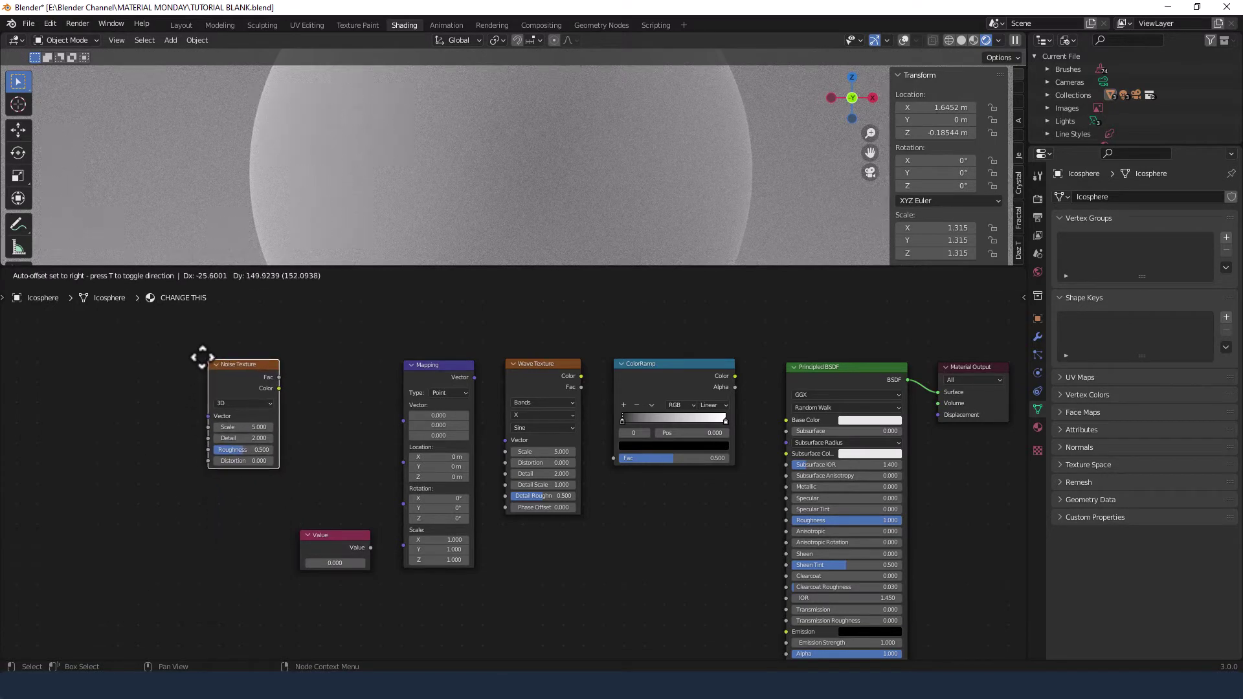
click(202, 357)
Step: Add a Mix color node between the Noise Texture and Mapping nodes
key(shift+a)
click(339, 418)
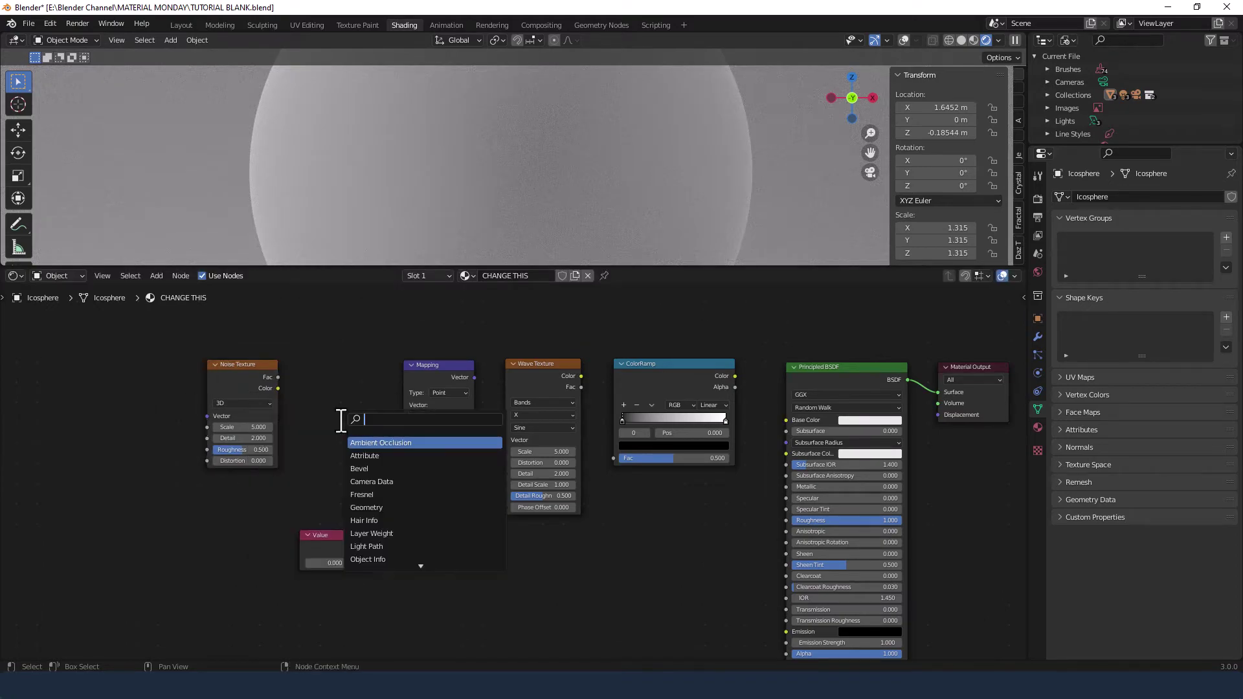
text(mix)
key(Return)
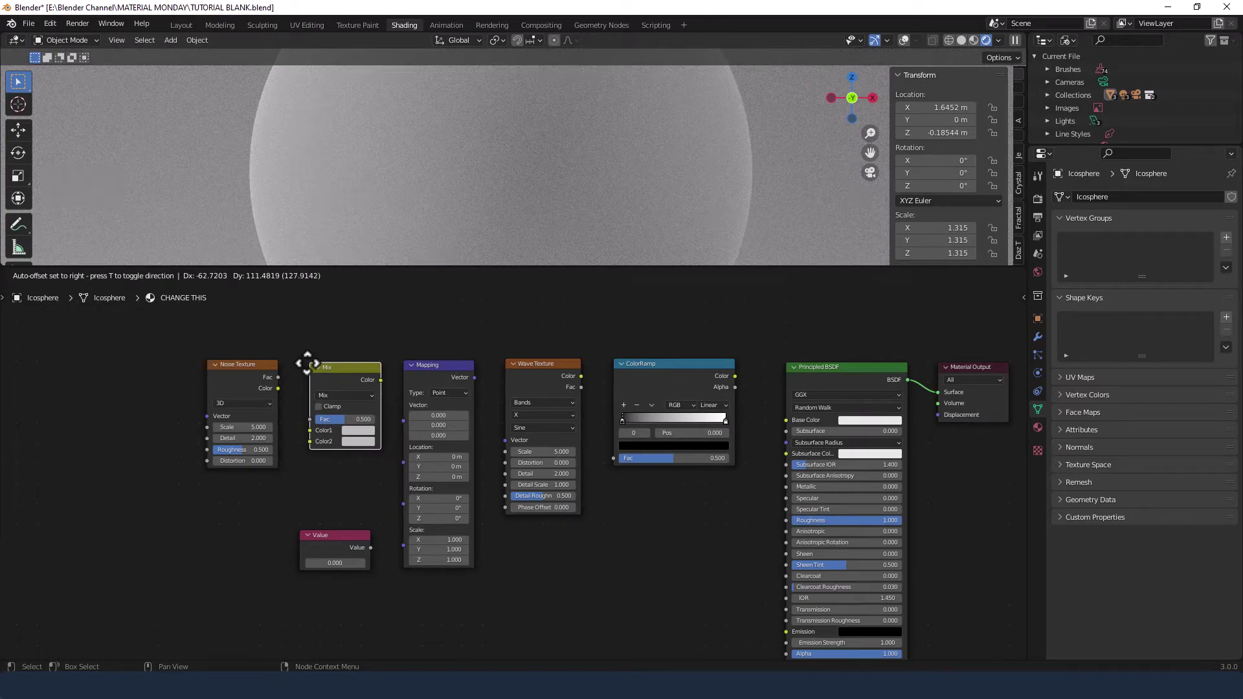
click(308, 363)
Step: Link Noise Texture Color to Mix Color1, and feed Mix Color and Value into the Mapping node's Vector and Scale
scroll(587, 538, down, 2)
mouse_move(608, 561)
middle_down()
mouse_move(582, 527)
mouse_move(597, 503)
mouse_move(613, 584)
middle_up()
scroll(596, 511, up, 2)
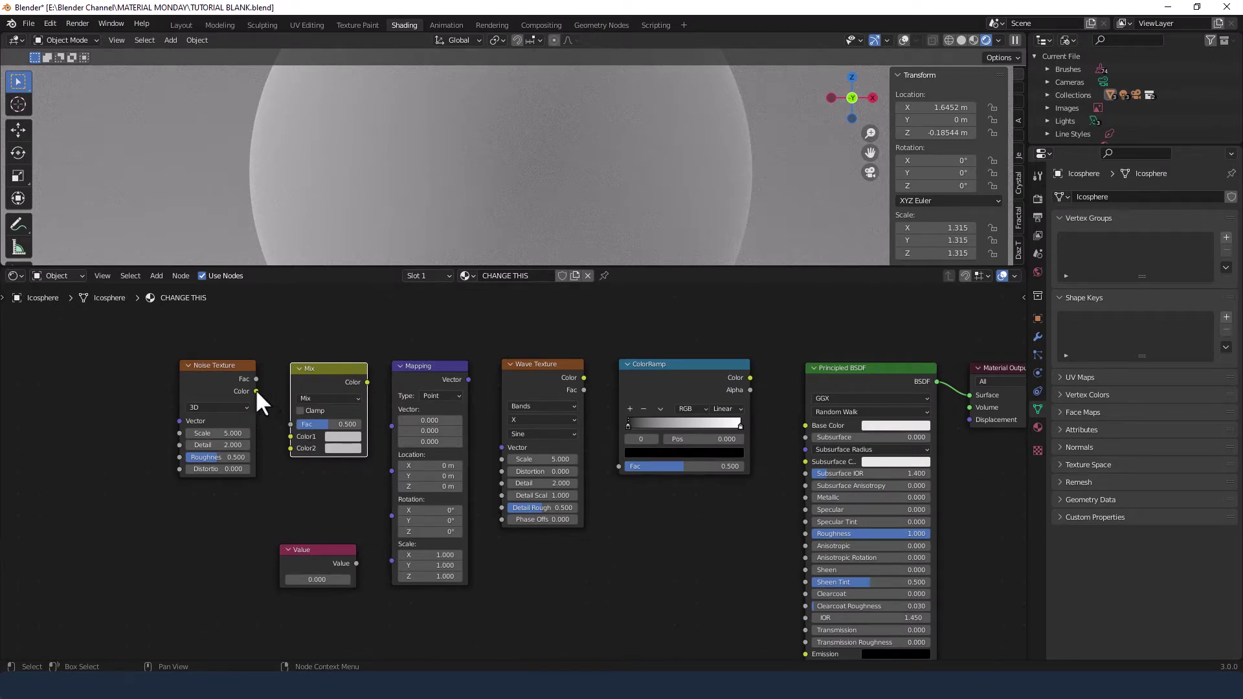
drag(256, 392, 290, 442)
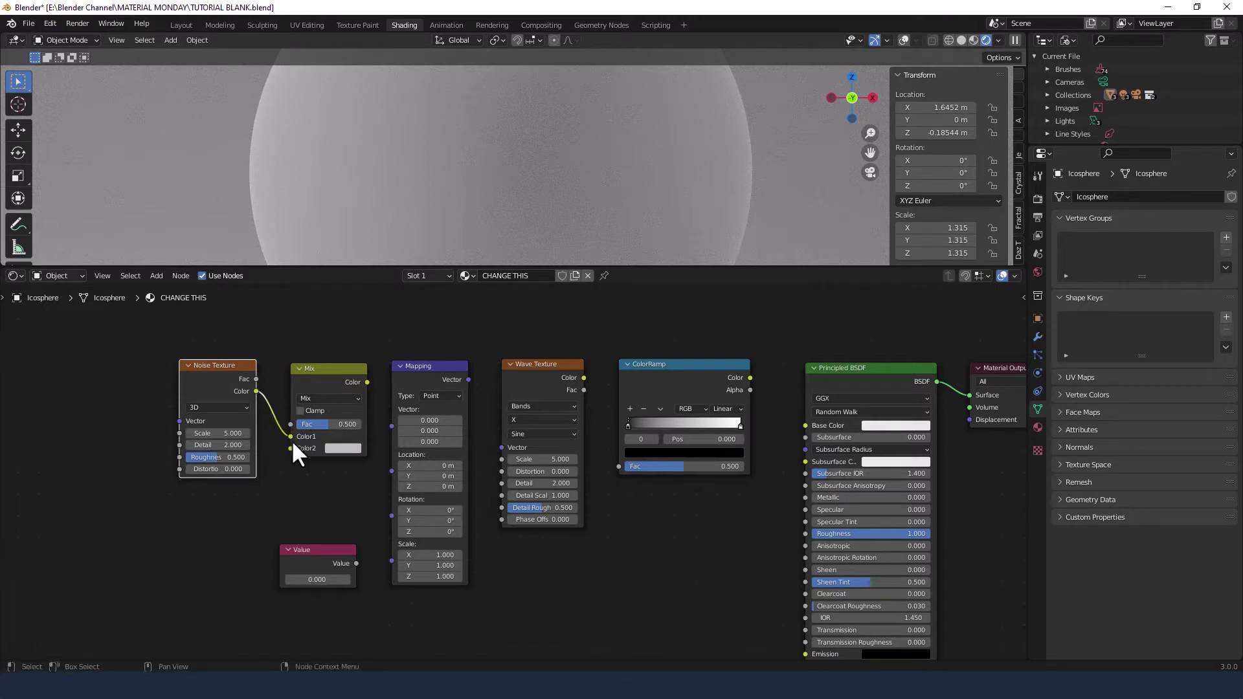
drag(366, 382, 386, 421)
drag(347, 544, 386, 527)
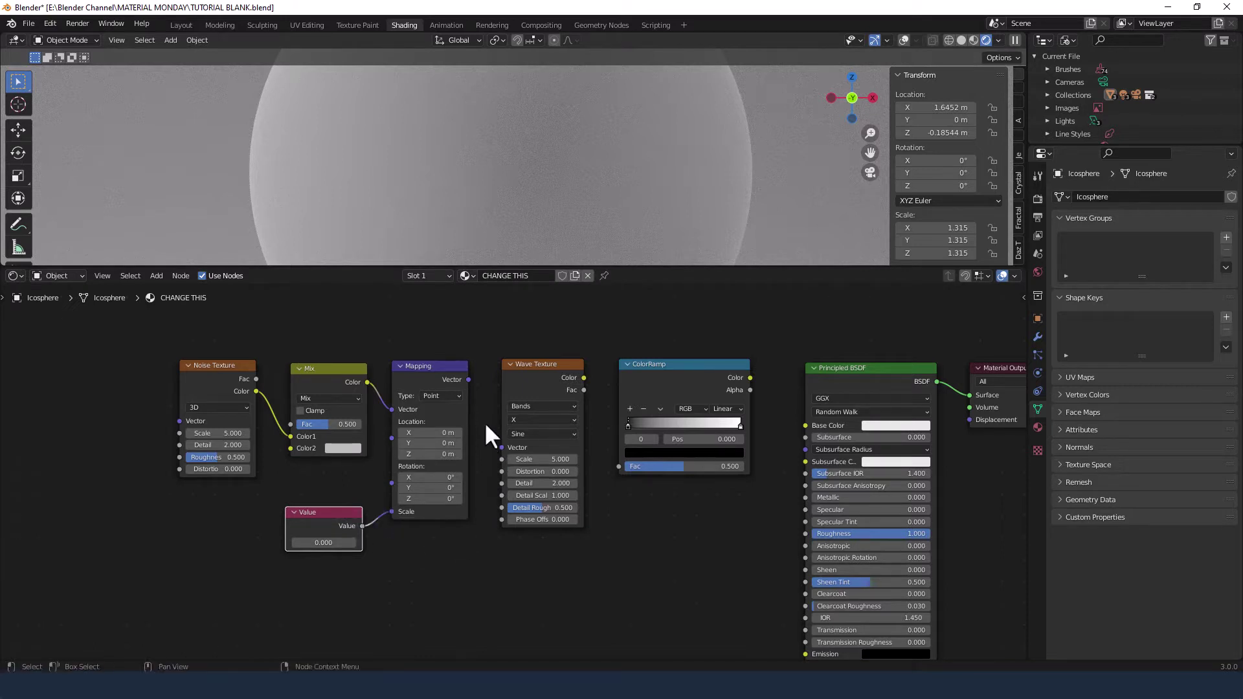
Step: Link the Mapping Vector output to the Wave Texture's Vector, and the Wave Texture's Color to the ColorRamp's Fac
drag(468, 379, 503, 449)
drag(584, 378, 601, 391)
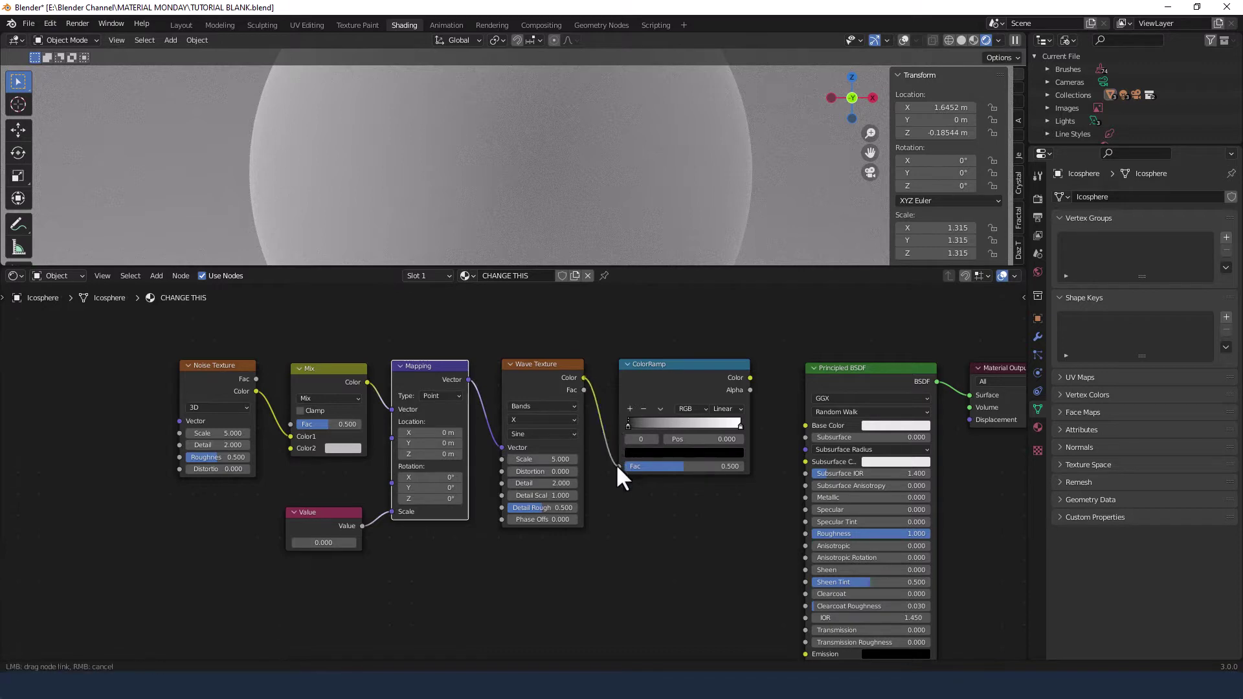
drag(617, 465, 618, 466)
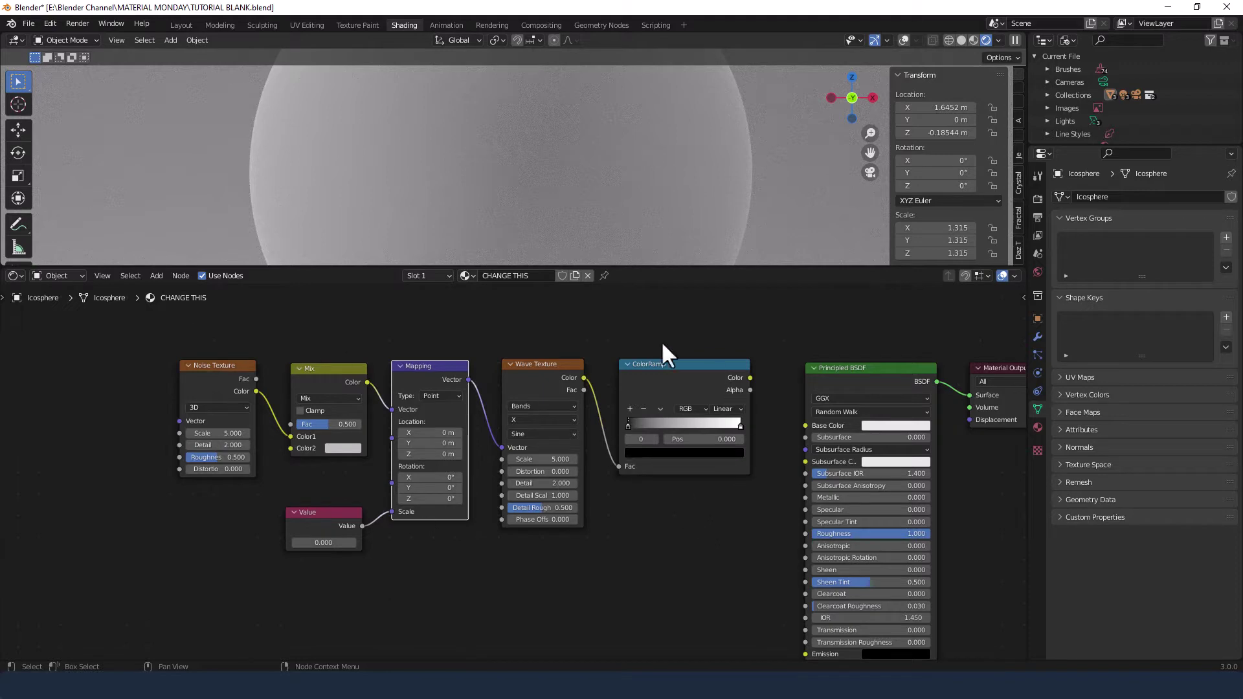
Step: Duplicate the whole chain from Noise Texture to ColorRamp twice, stacking the two copies in rows below the original
scroll(637, 521, down, 2)
middle_drag(634, 520, 644, 457)
scroll(638, 511, down, 1)
drag(226, 324, 644, 501)
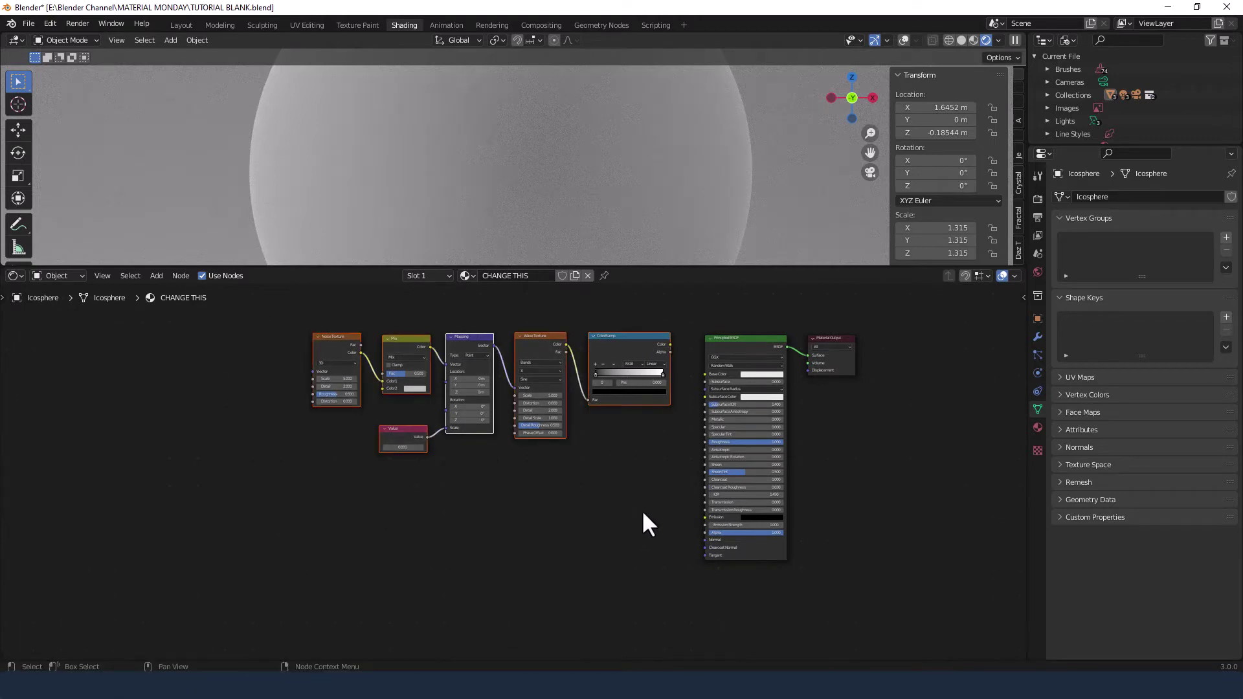
key(shift+d)
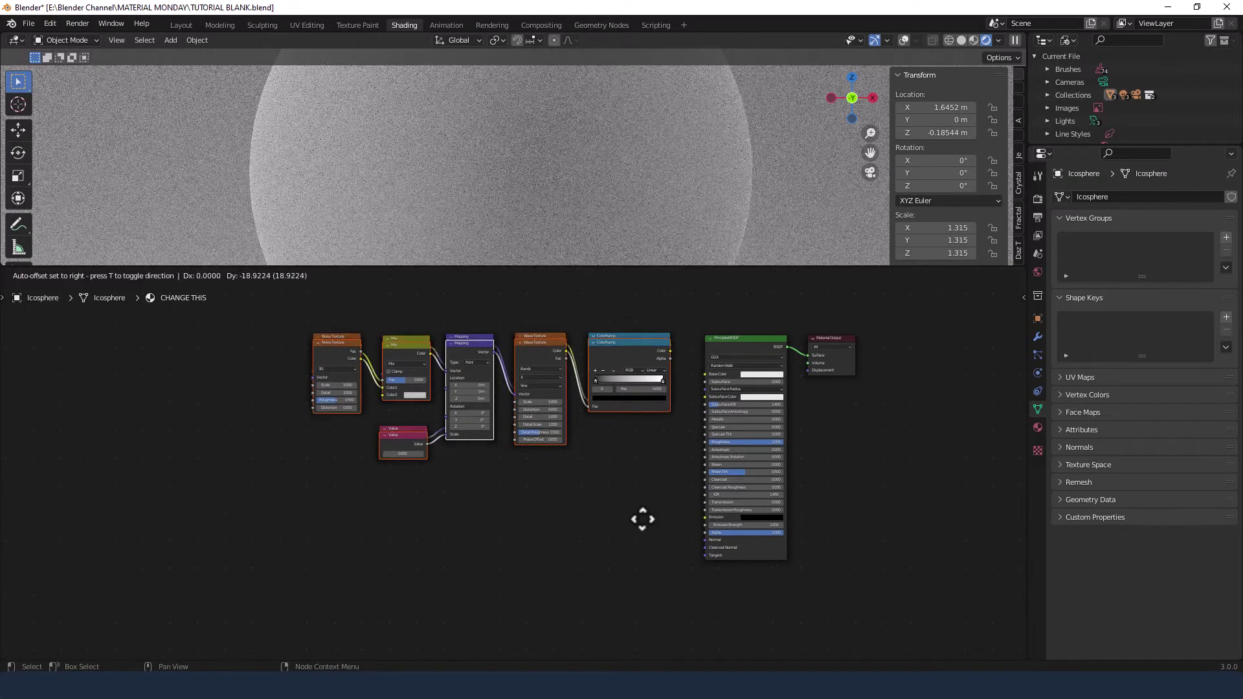
click(640, 641)
middle_drag(650, 631, 646, 482)
key(shift+d)
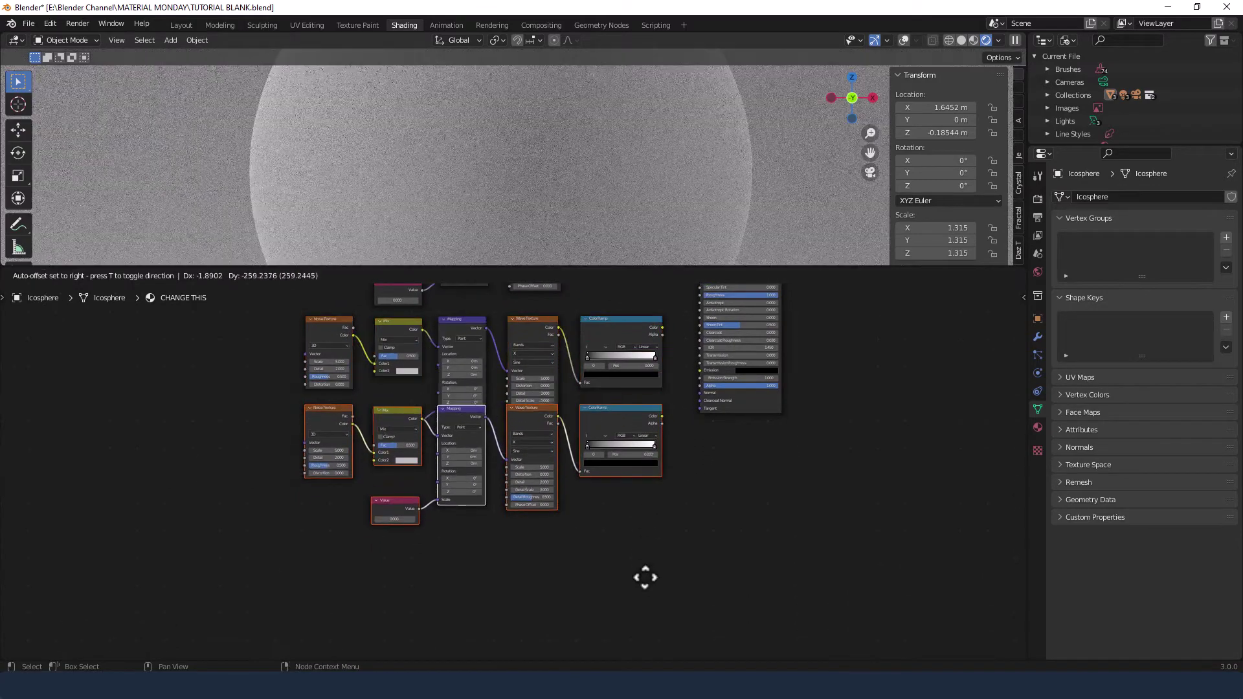
click(648, 613)
Step: Replace the ColorRamp in the lowest chain with a Bump node placed after its Wave Texture
click(612, 457)
key(x)
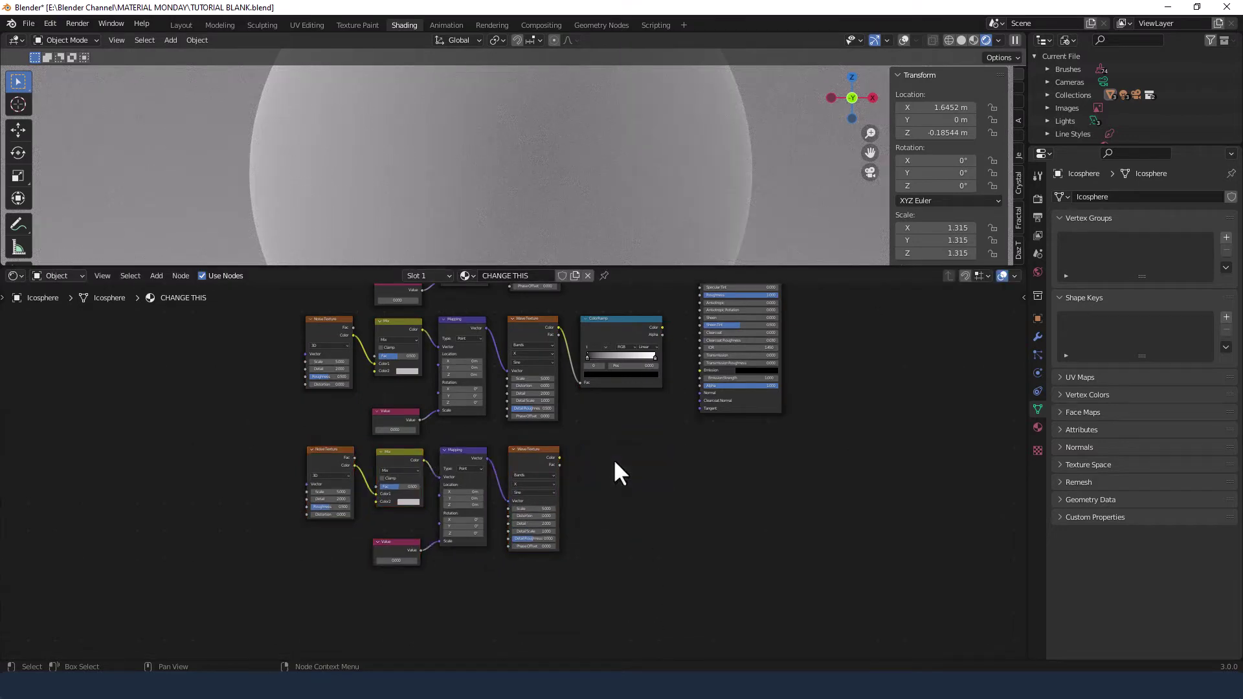
key(shift+a)
click(613, 459)
text(BUMP)
click(641, 486)
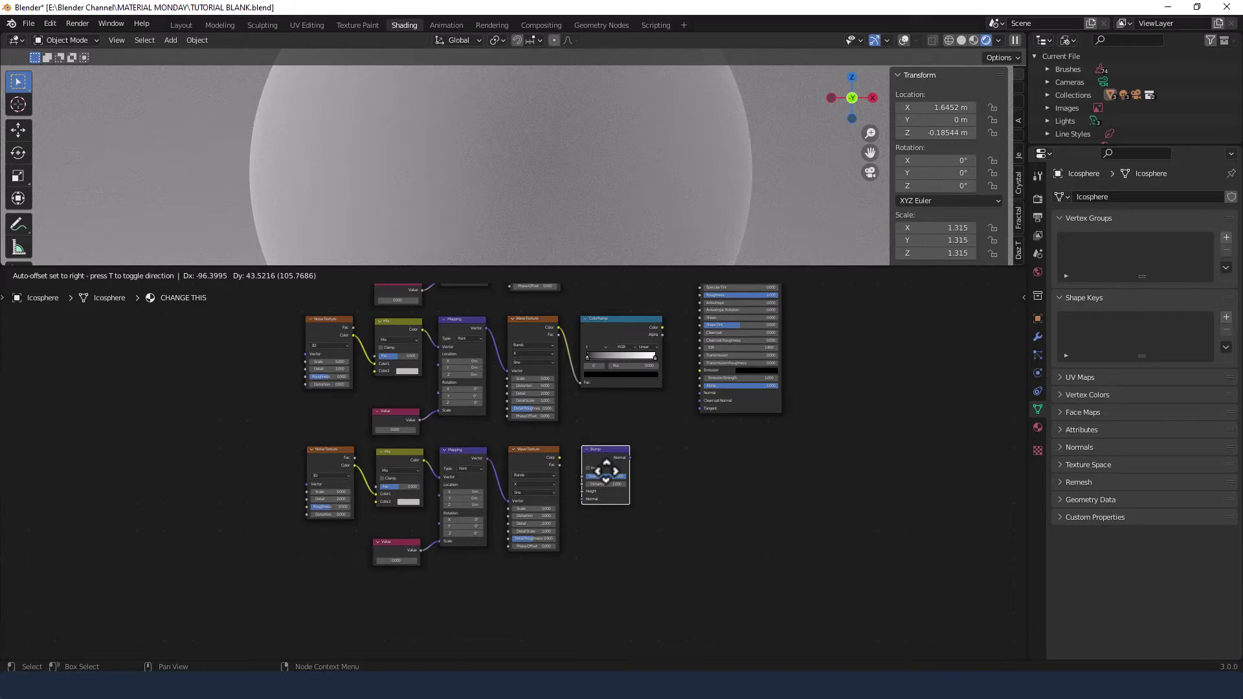
click(606, 471)
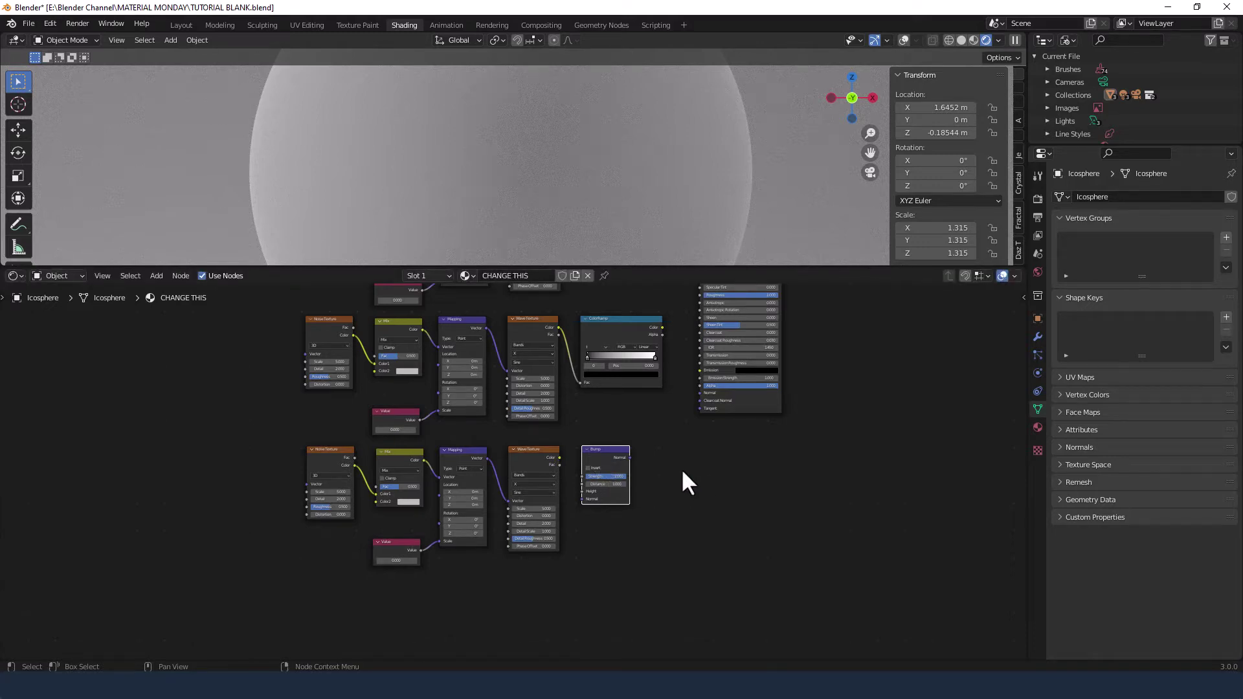
Step: Add a Texture Coordinate node ahead of the Noise Texture nodes, level with the middle chain
scroll(680, 456, down, 1)
middle_drag(667, 435, 753, 518)
scroll(297, 465, up, 1)
middle_drag(296, 465, 351, 468)
key(shift+a)
text(TEXT)
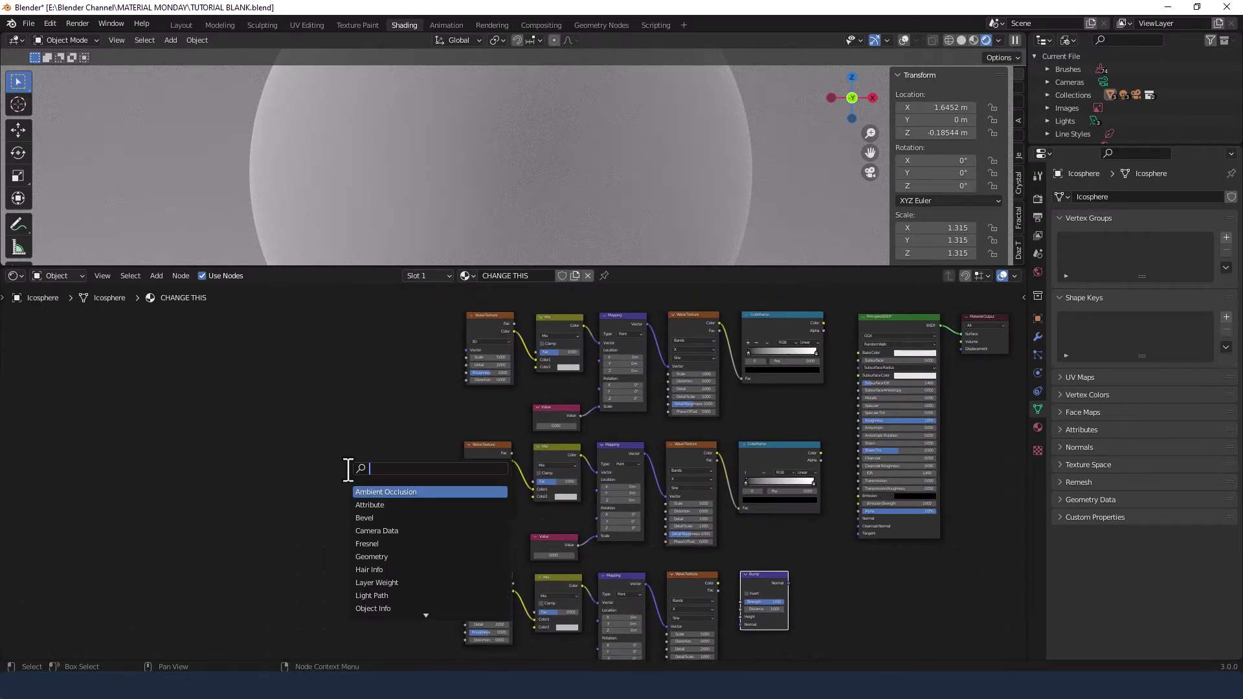
text(URE CO)
key(Down)
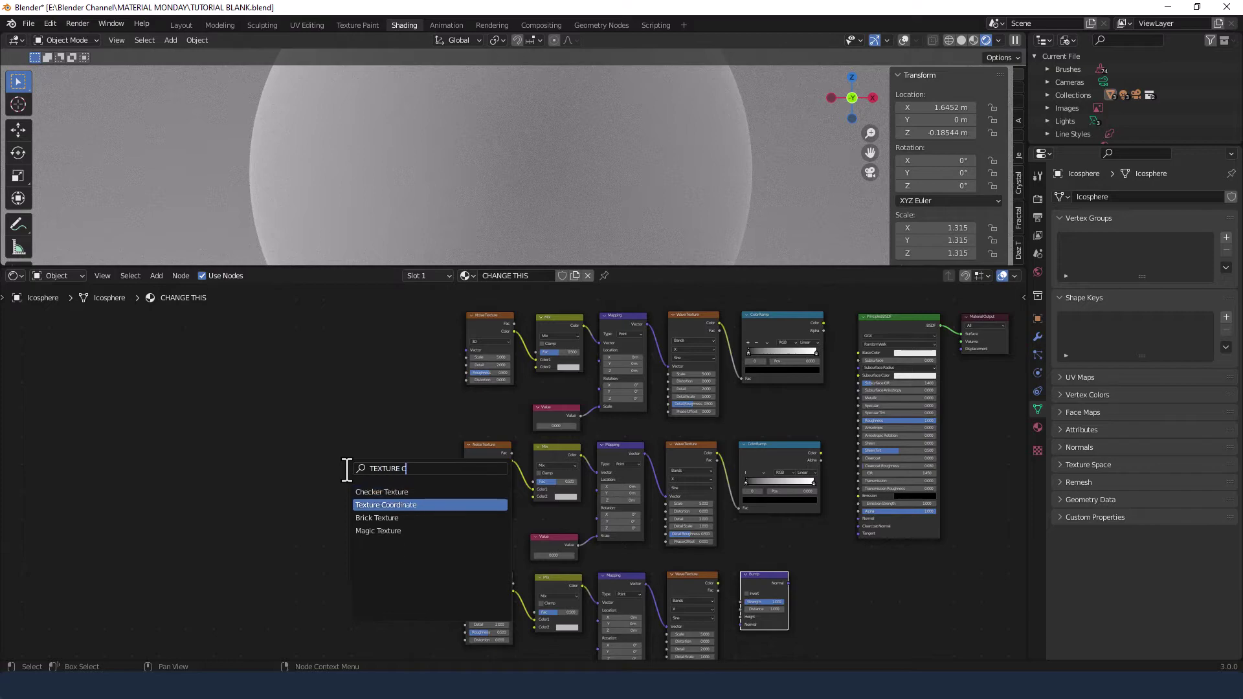
key(Return)
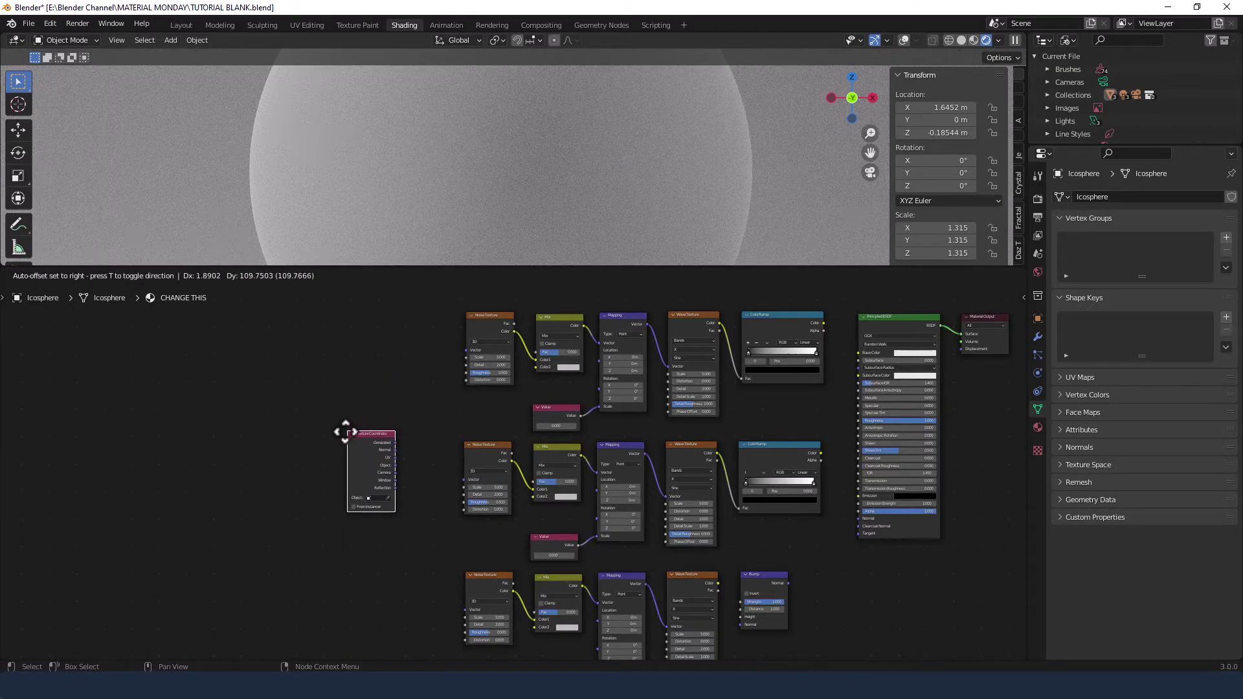
click(346, 436)
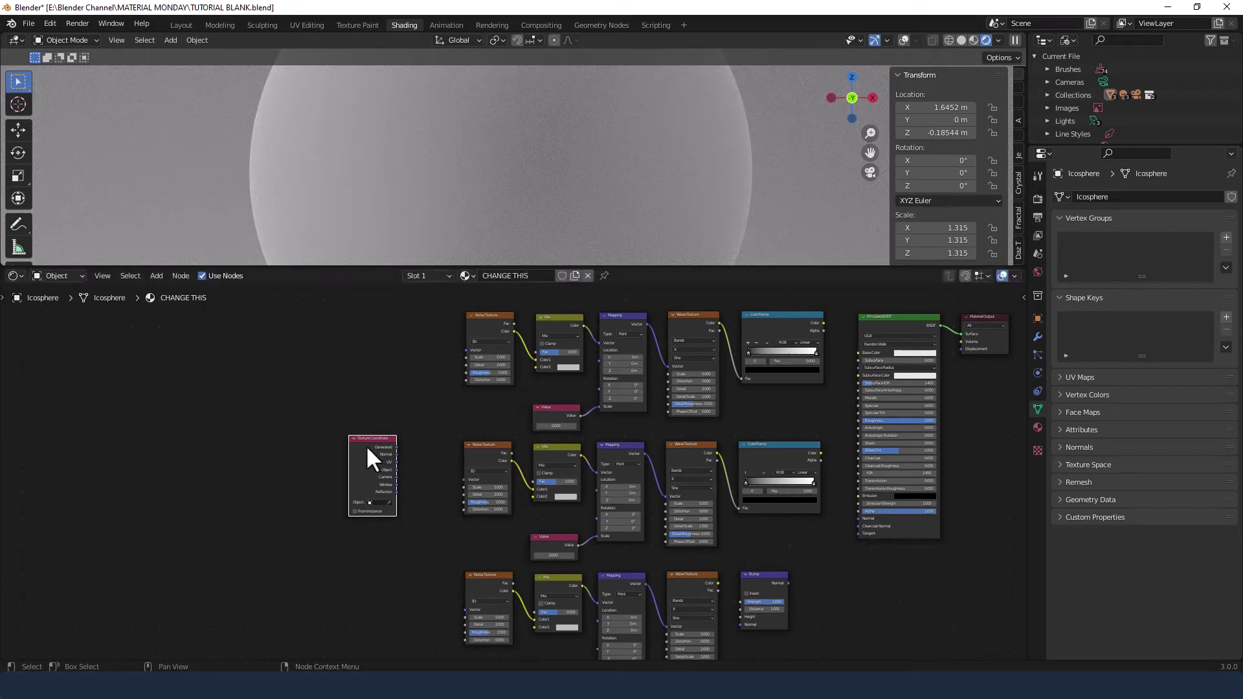
scroll(402, 445, up, 3)
middle_drag(402, 430, 411, 485)
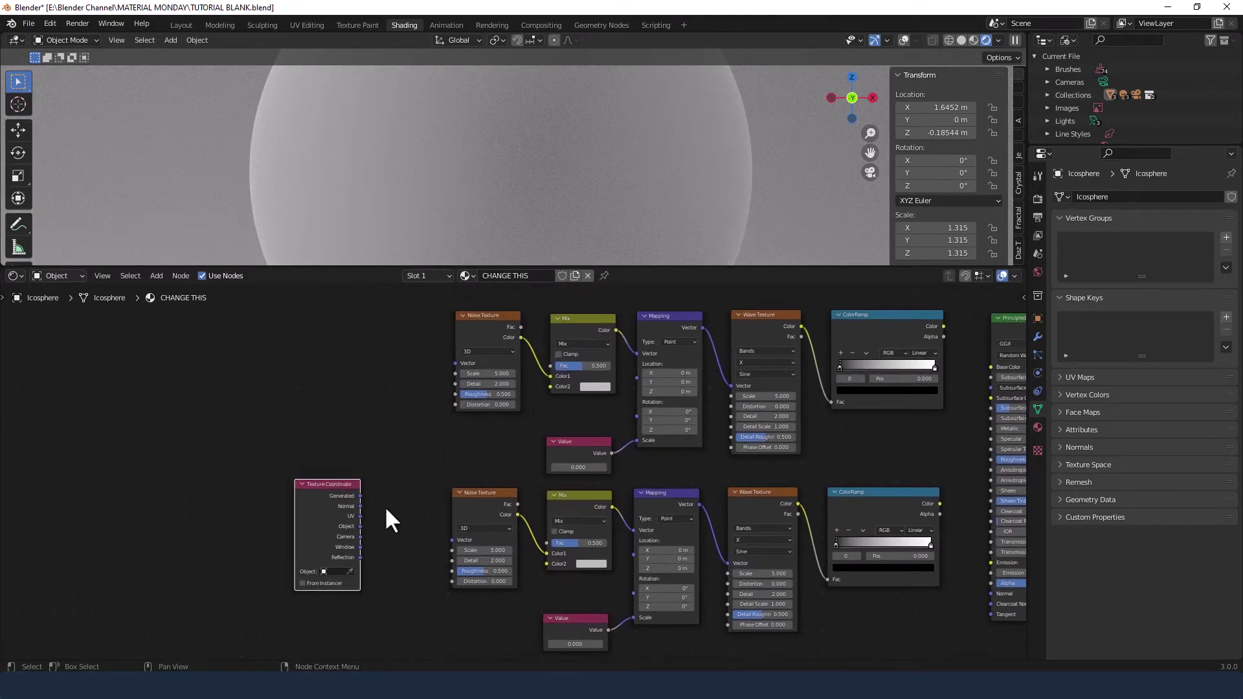
click(407, 487)
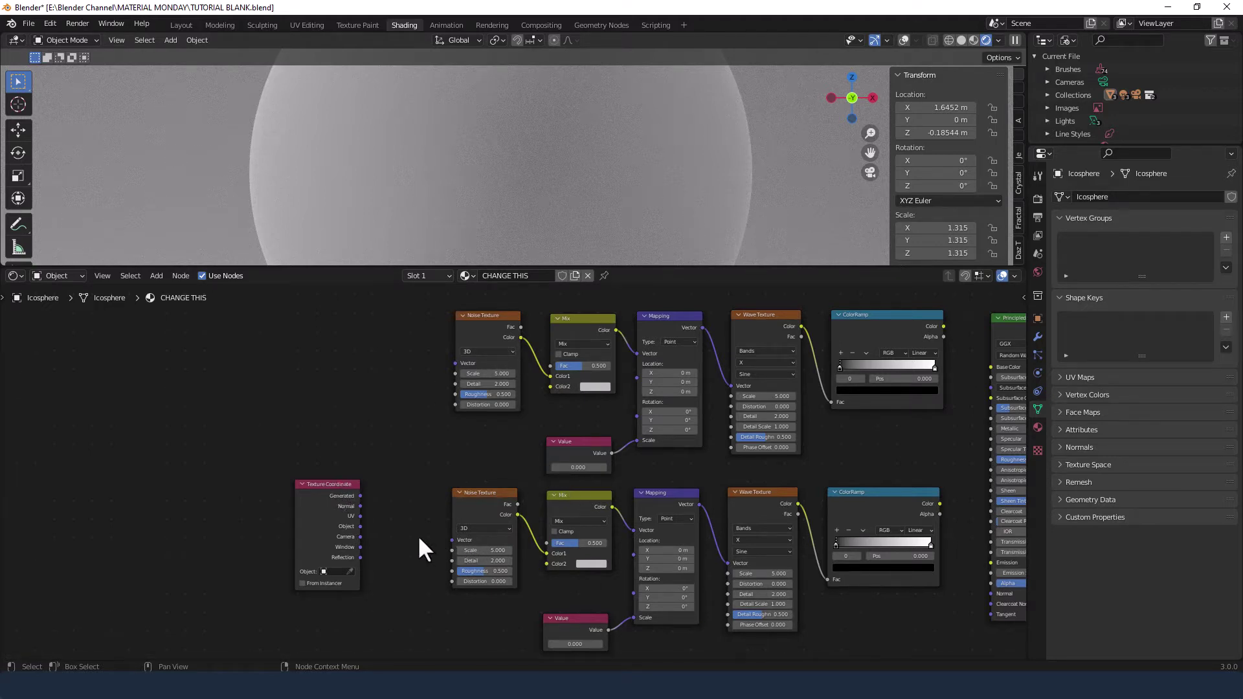
scroll(429, 505, up, 2)
scroll(429, 492, down, 4)
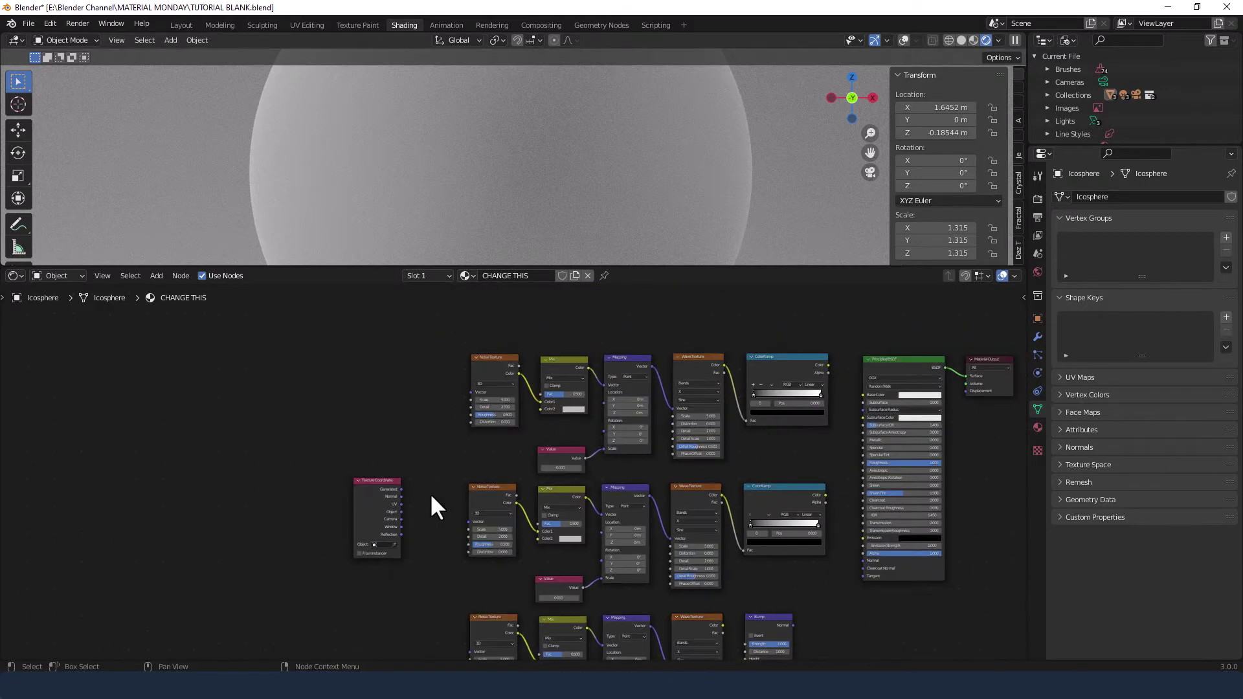
scroll(429, 492, up, 2)
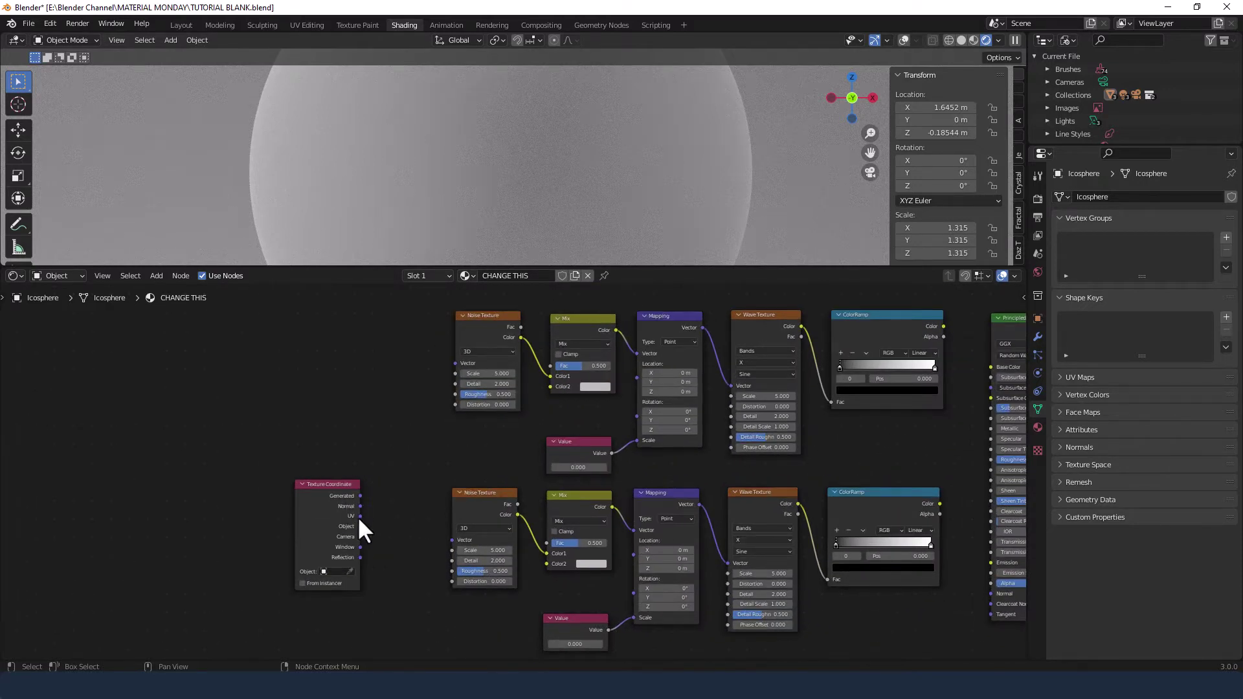
Step: Link the Texture Coordinate's Object output to the Noise Texture's Vector and the Mix node's Color2 in all three chains
drag(359, 526, 456, 365)
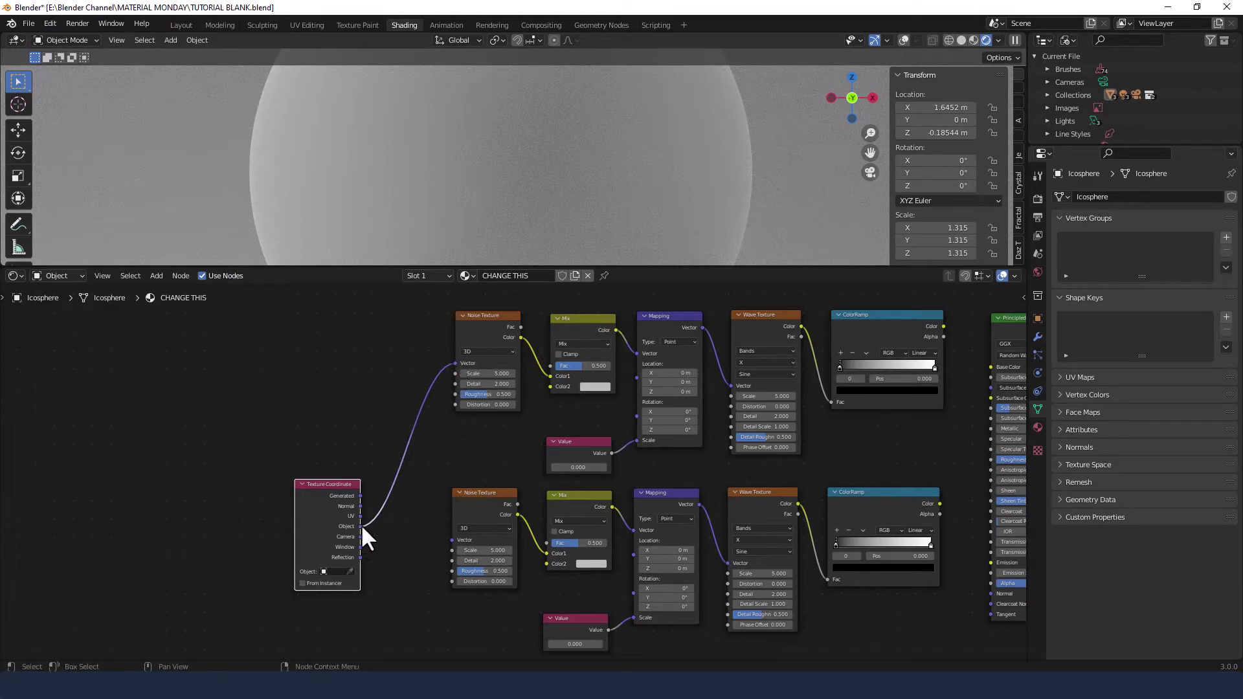
drag(361, 524, 549, 386)
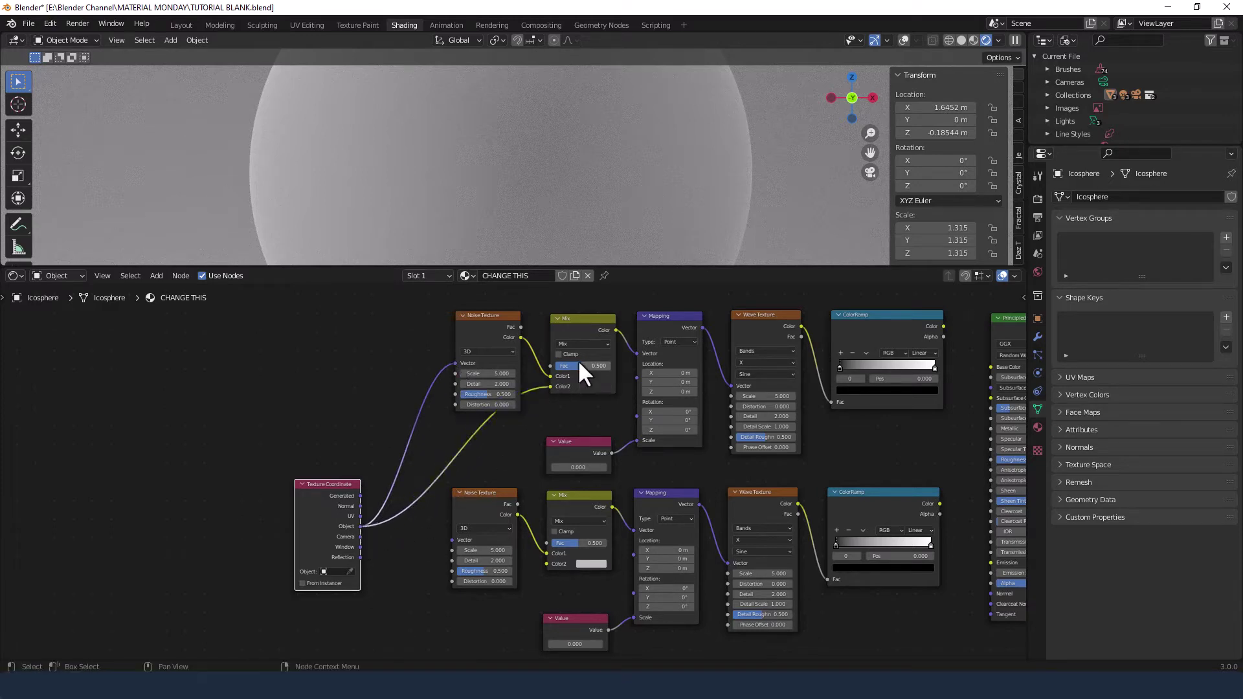
drag(585, 316, 582, 313)
middle_drag(385, 602, 388, 492)
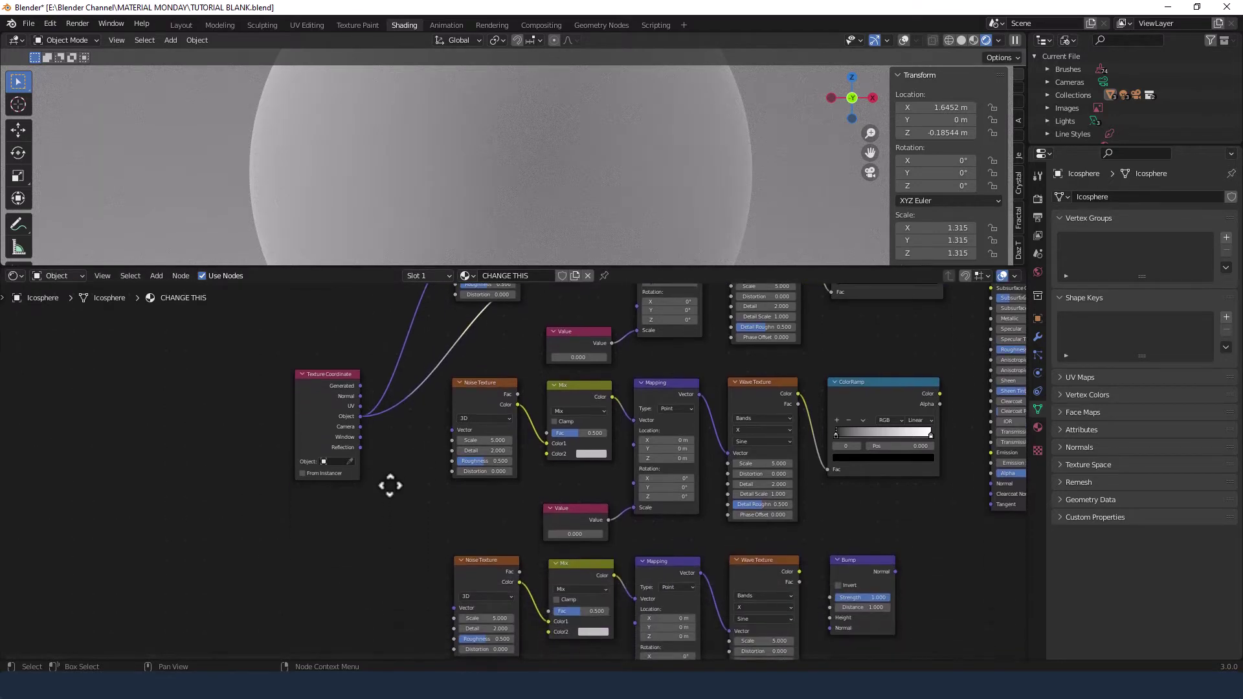
drag(360, 417, 450, 431)
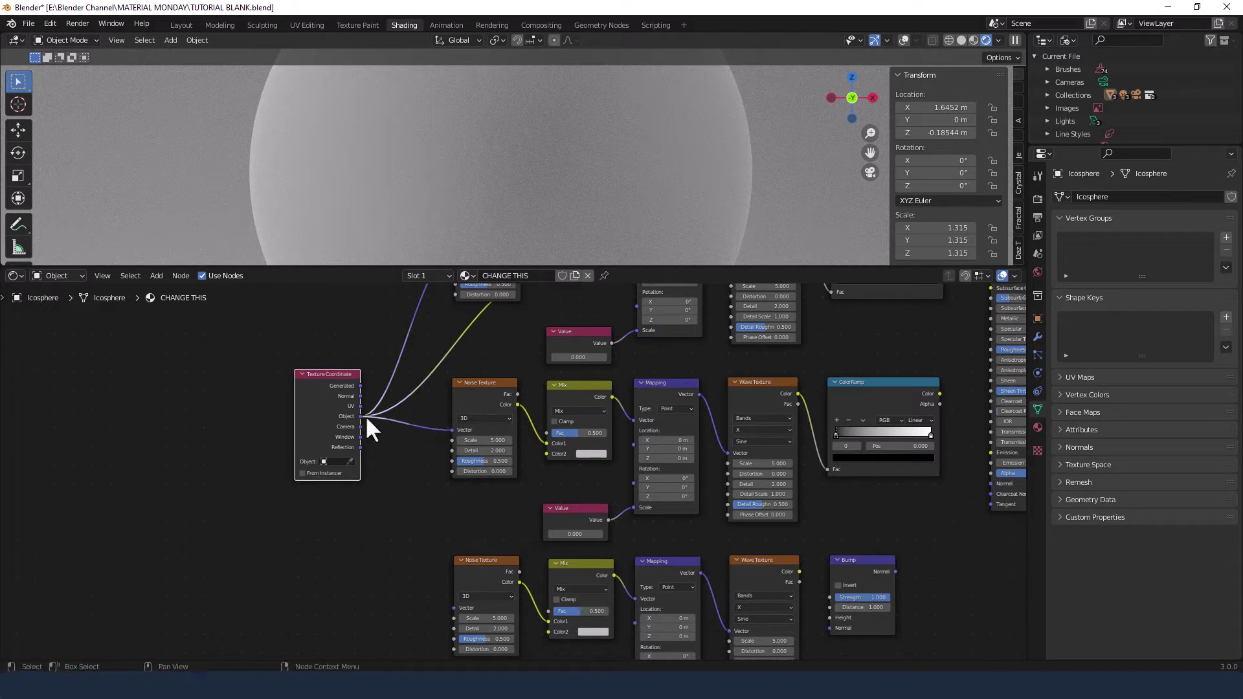
drag(360, 416, 548, 454)
middle_drag(455, 563, 474, 463)
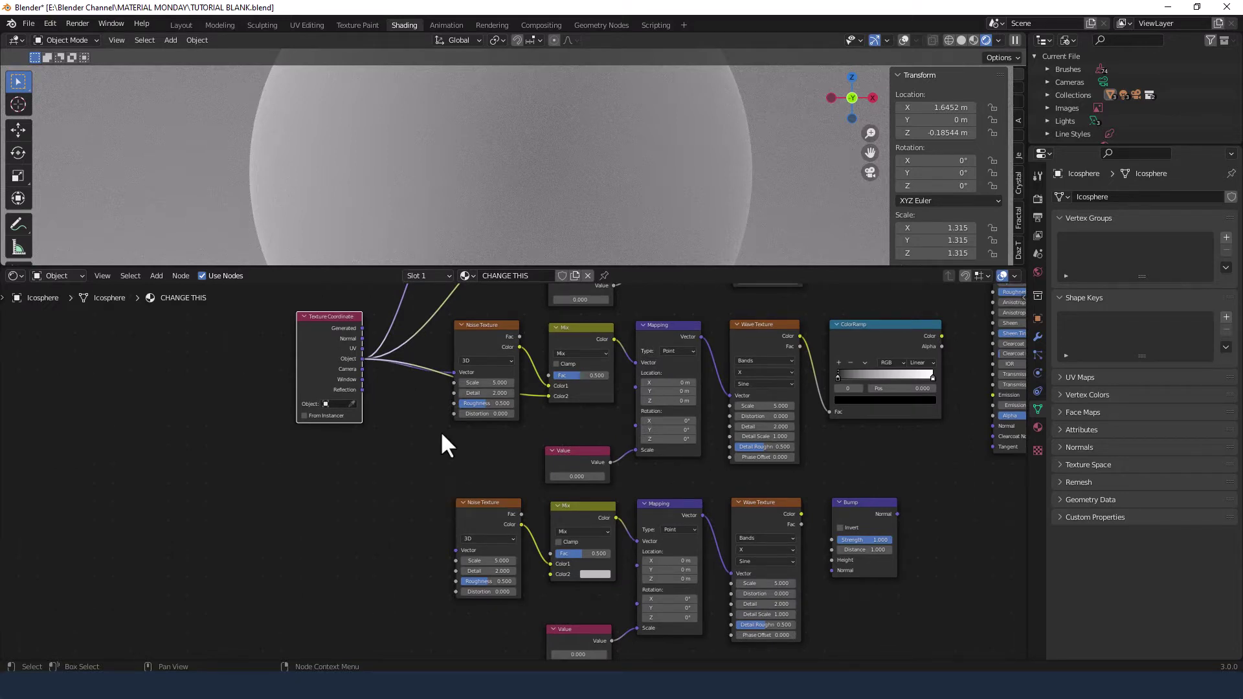
drag(362, 359, 452, 553)
drag(362, 357, 543, 575)
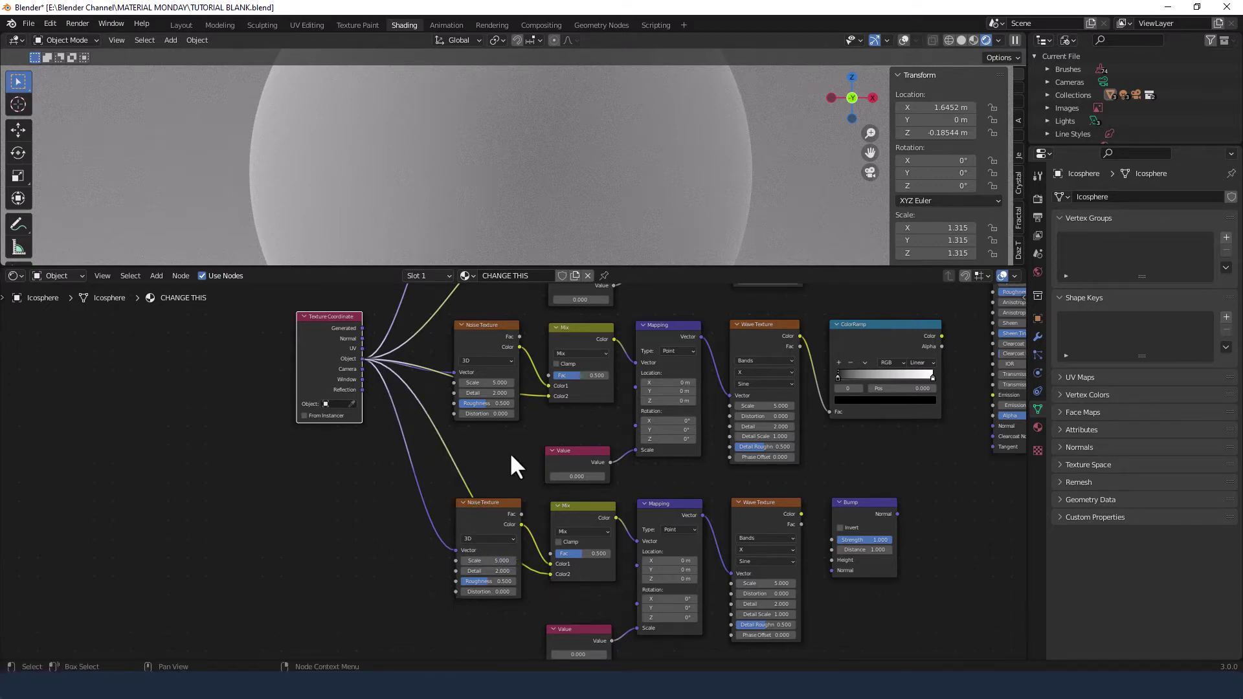
Step: Link the Bump's Normal to the Principled BSDF's Normal, and feed its Height and Strength from the lowest and middle Wave Textures' Fac outputs
middle_drag(521, 456, 501, 508)
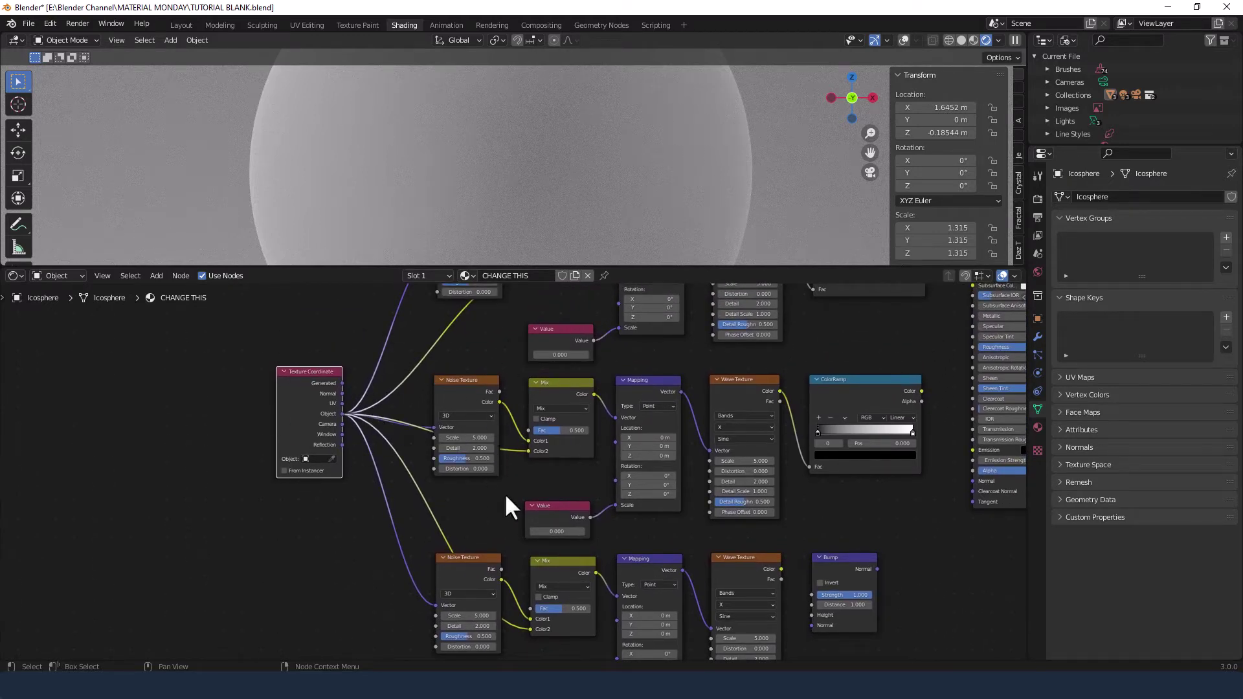
middle_drag(940, 485, 740, 464)
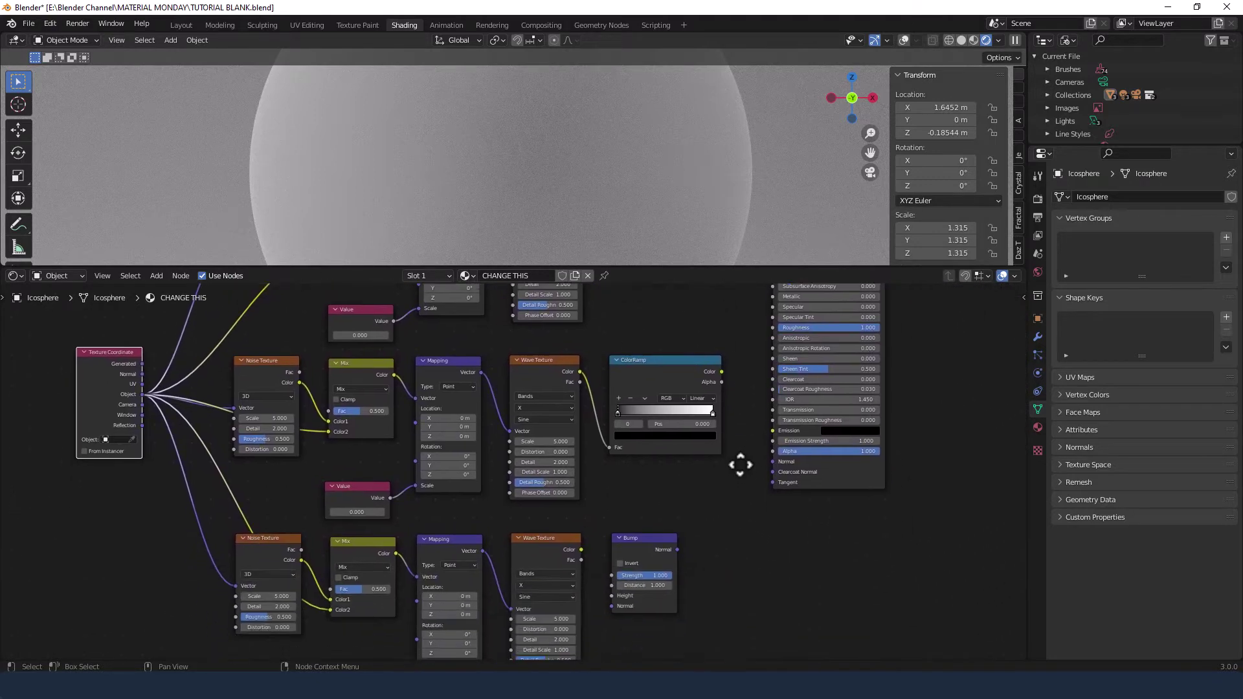
mouse_move(678, 549)
mouse_down()
mouse_move(747, 461)
mouse_move(769, 462)
mouse_up()
drag(580, 559, 608, 595)
drag(580, 382, 609, 574)
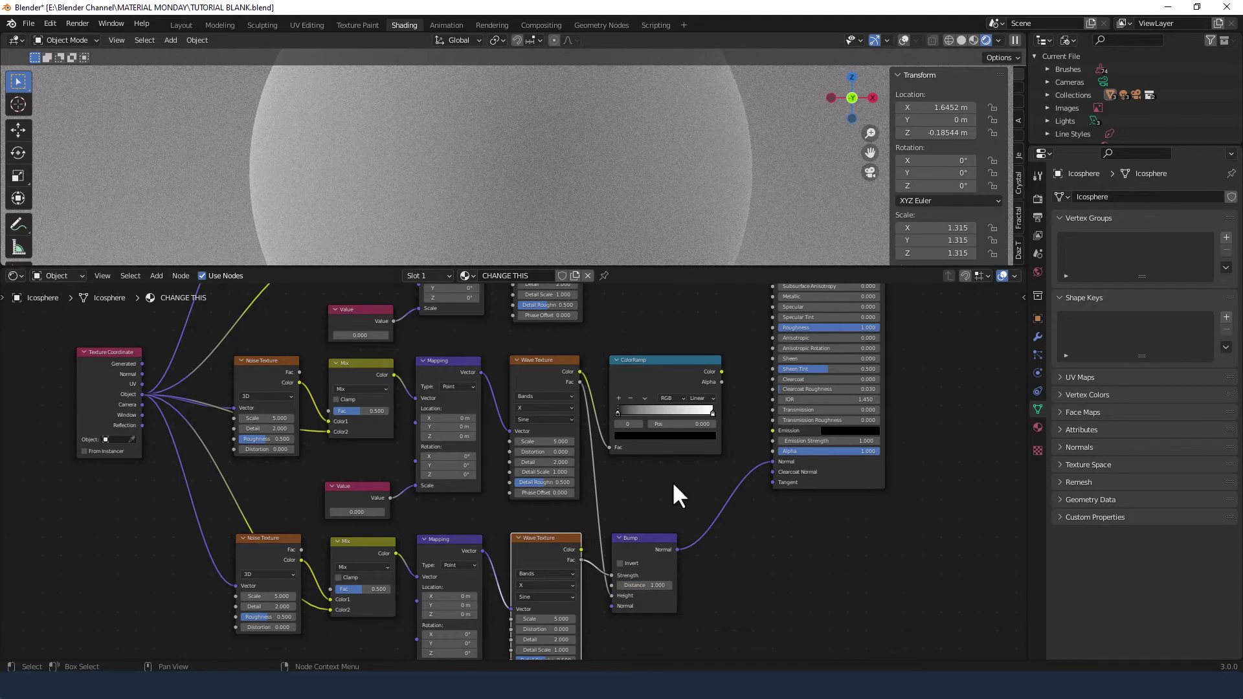
Step: Combine the upper and middle ColorRamp outputs in an expanded Mix node and link its Color to the Principled BSDF's Base Color
middle_drag(671, 480, 555, 596)
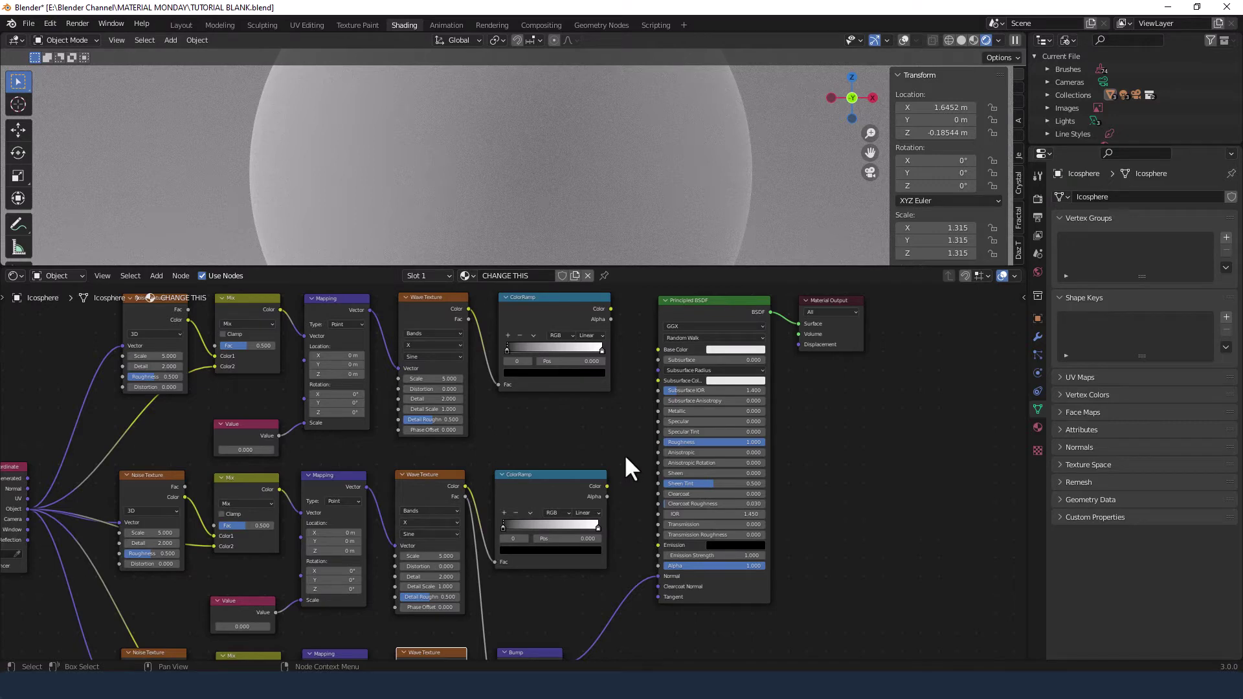
scroll(626, 458, down, 1)
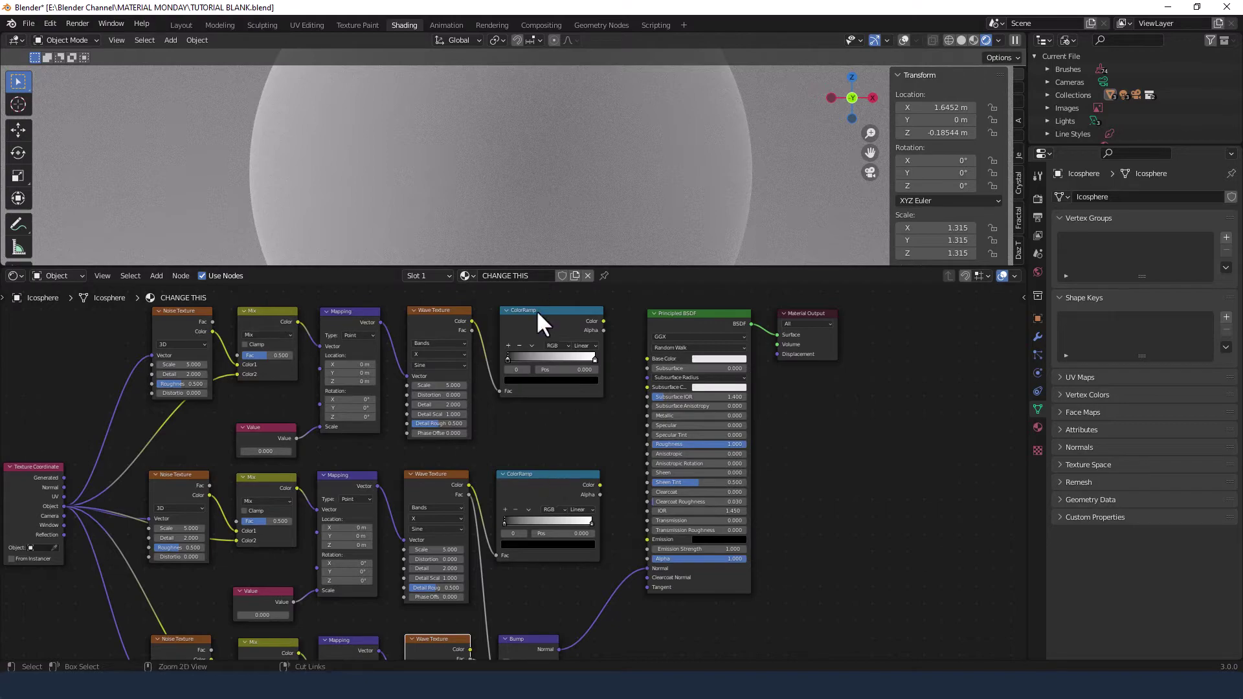
ctrl+shift+right_drag(536, 321, 545, 491)
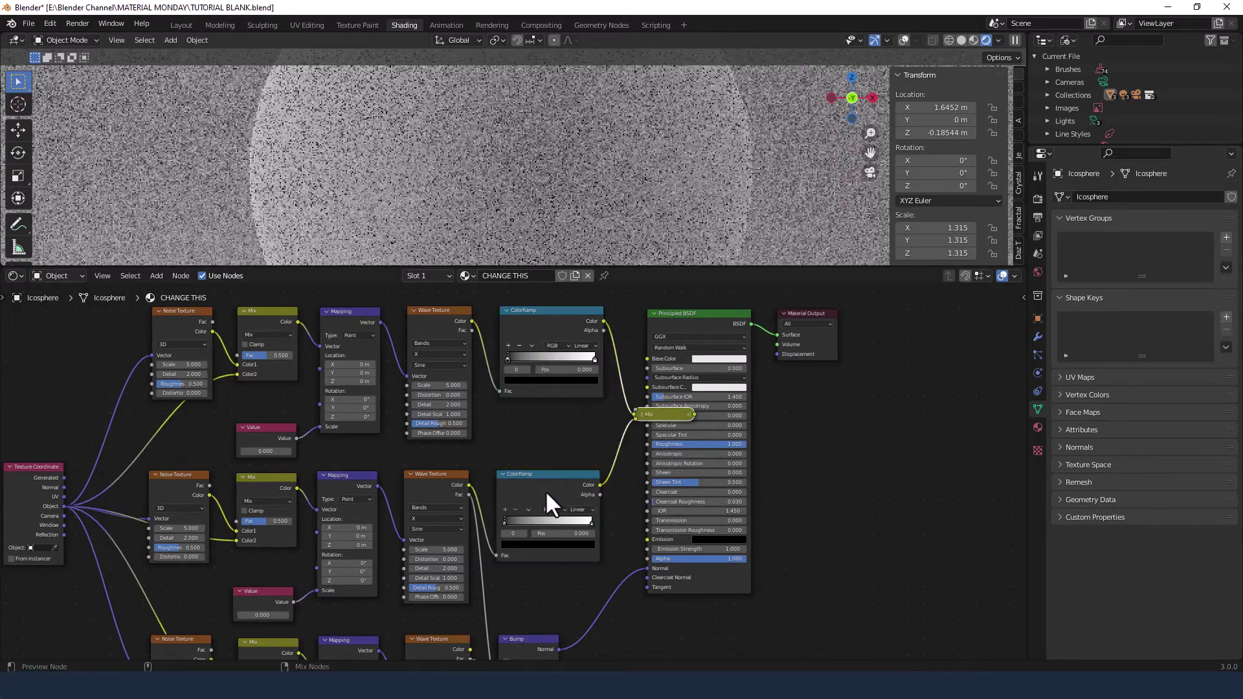
drag(838, 417, 823, 315)
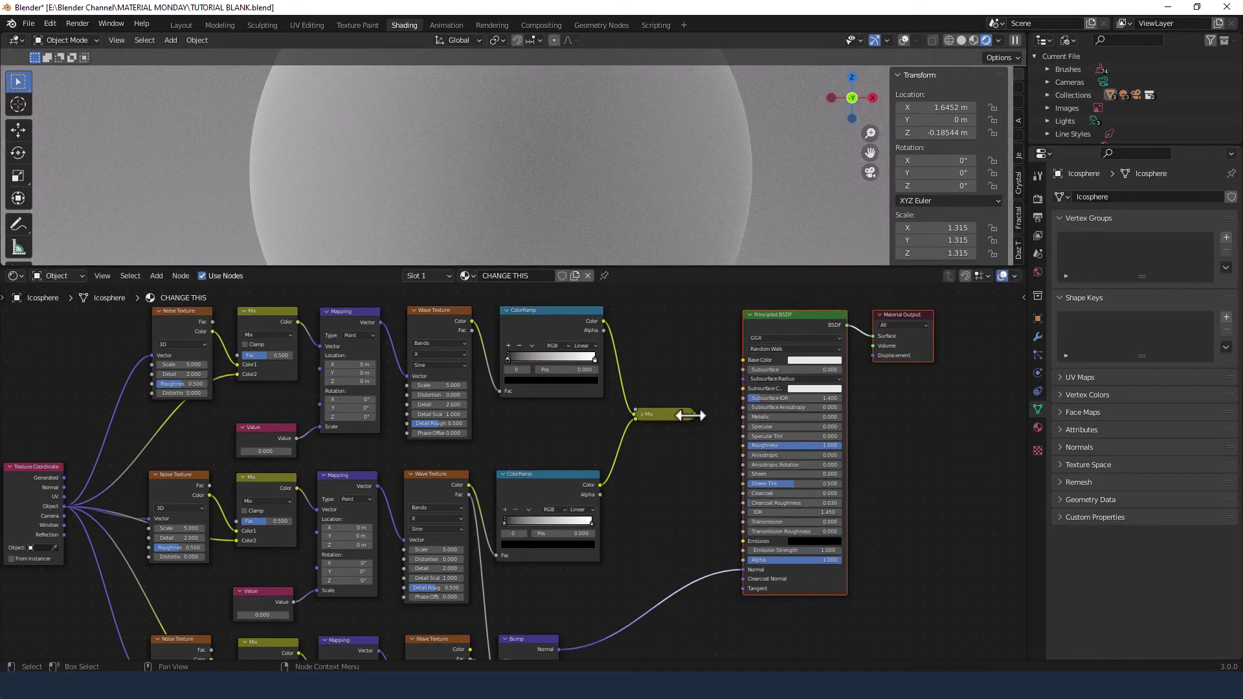
drag(694, 414, 738, 360)
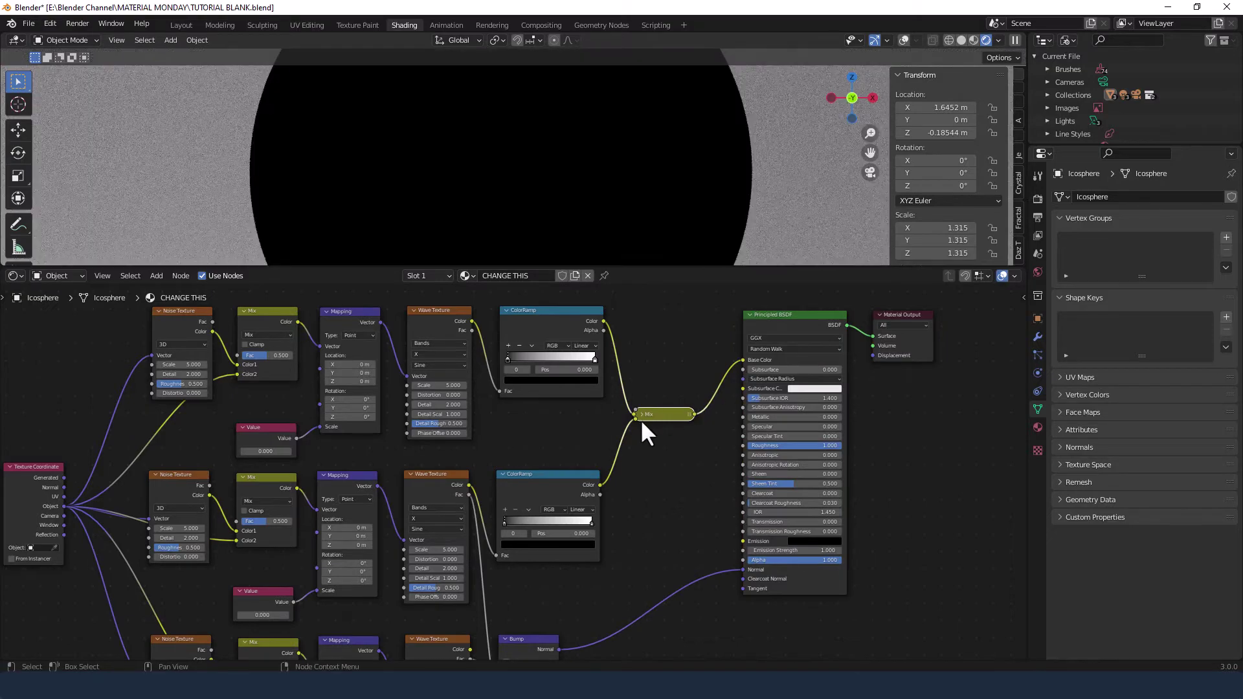
click(639, 412)
drag(656, 417, 666, 391)
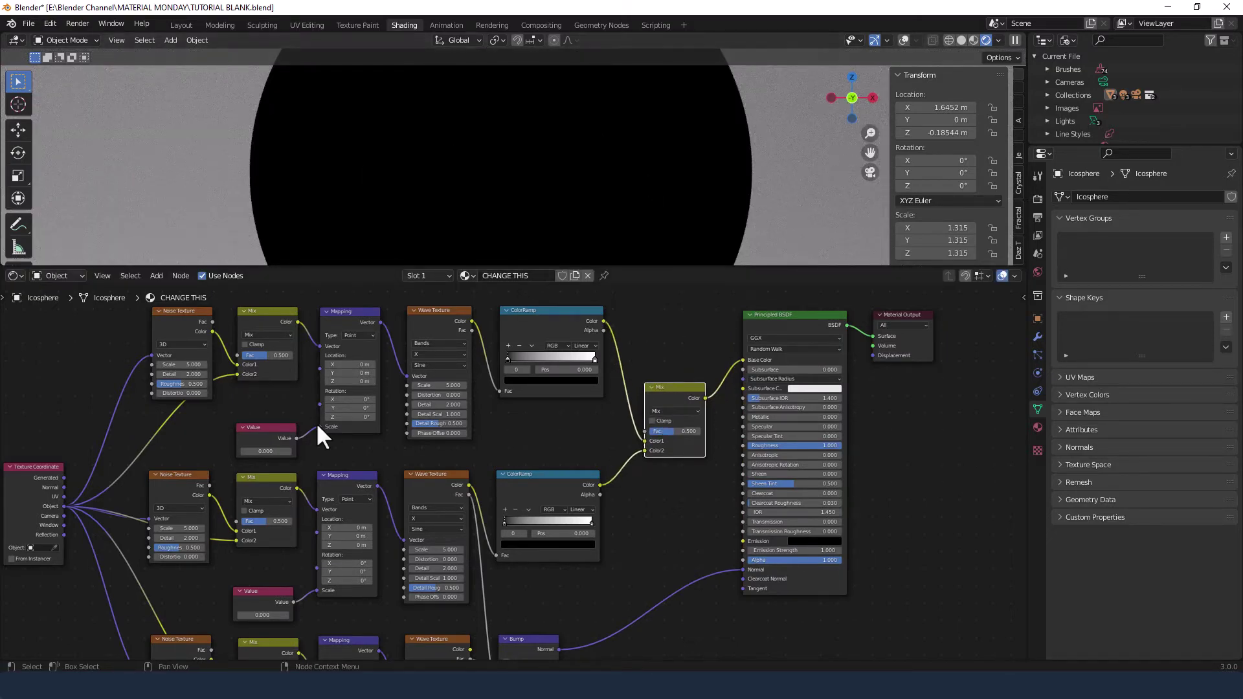
Step: Set the uppermost chain's Noise Texture Scale and Detail to 20 and its Mix node's Fac to 0.7
scroll(306, 431, up, 2)
middle_drag(234, 360, 483, 441)
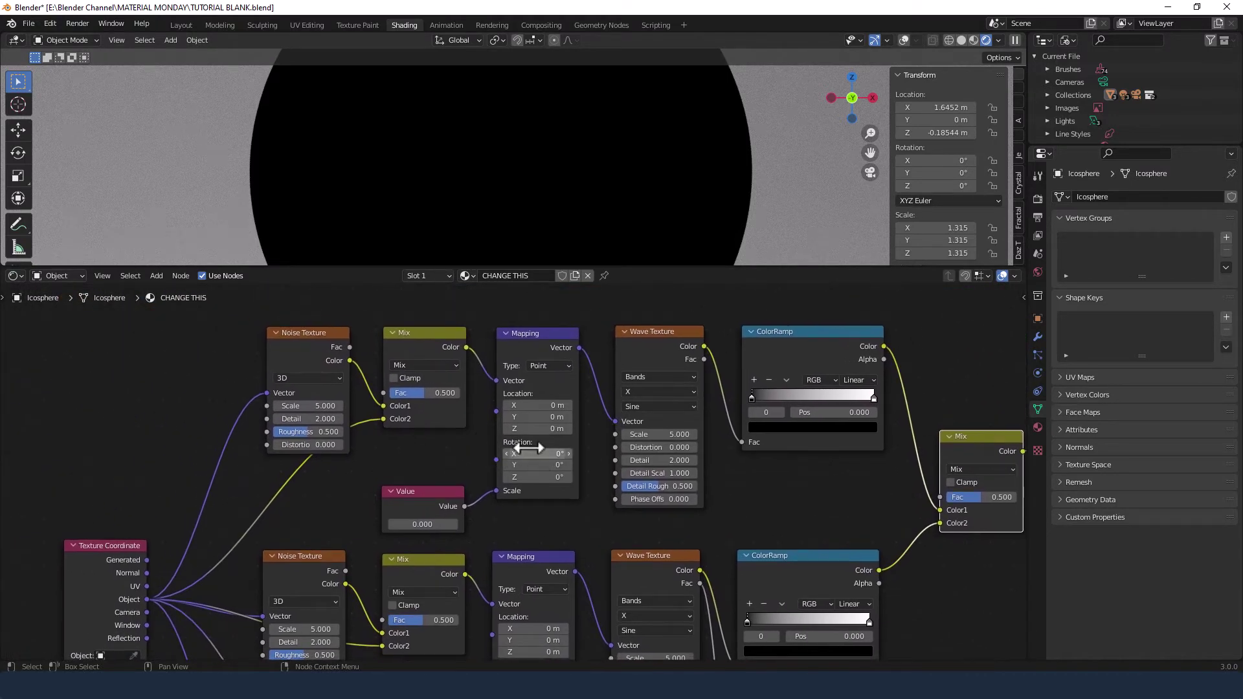
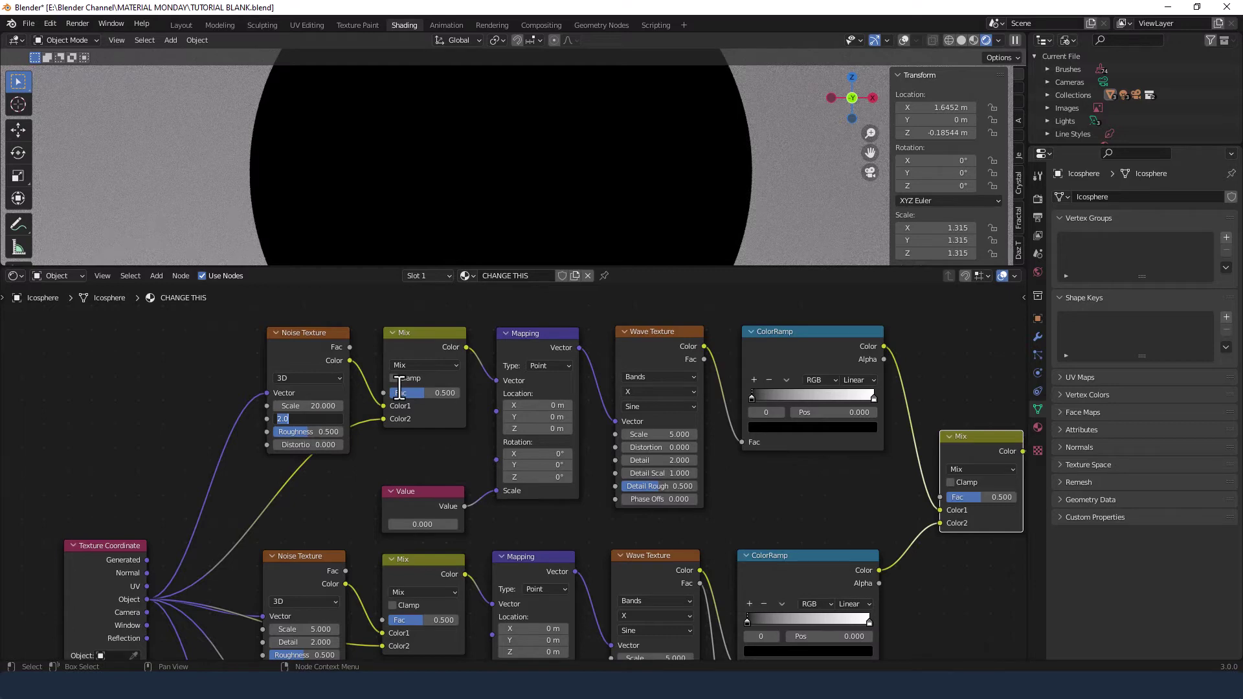
key(Return)
click(428, 395)
text(.7)
key(Return)
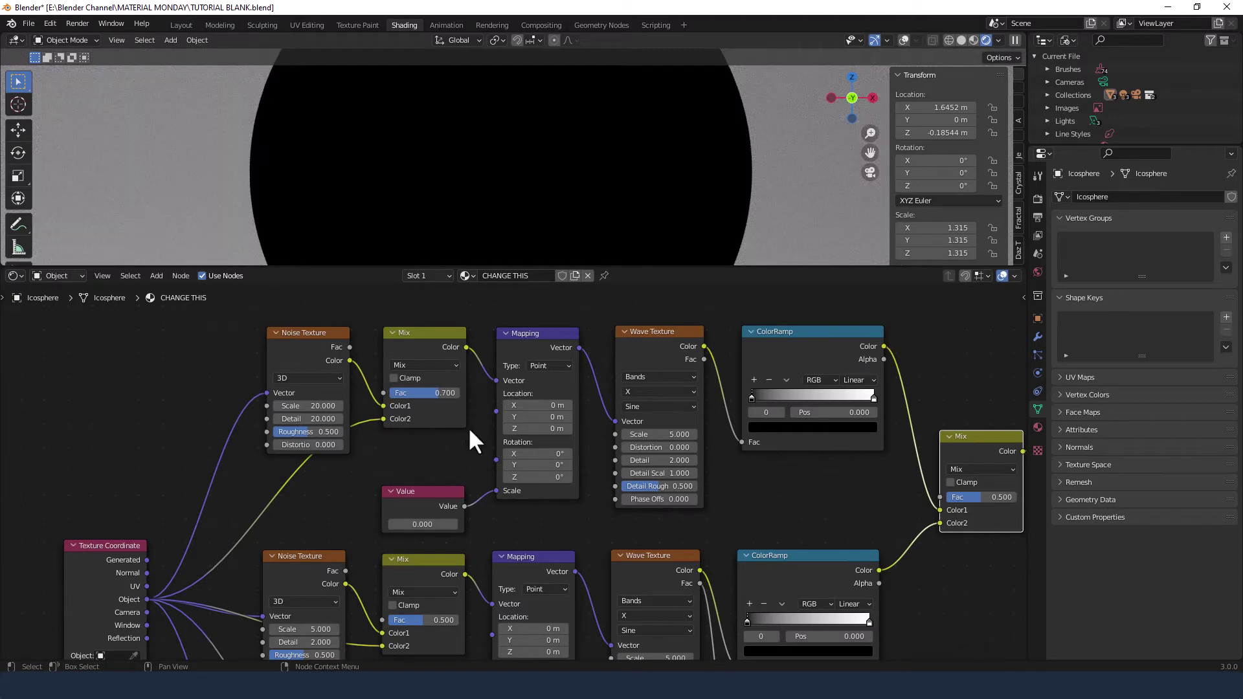
Step: Set the uppermost chain's Value node to 0.7 and move the node up closer beneath the Mix node
click(422, 524)
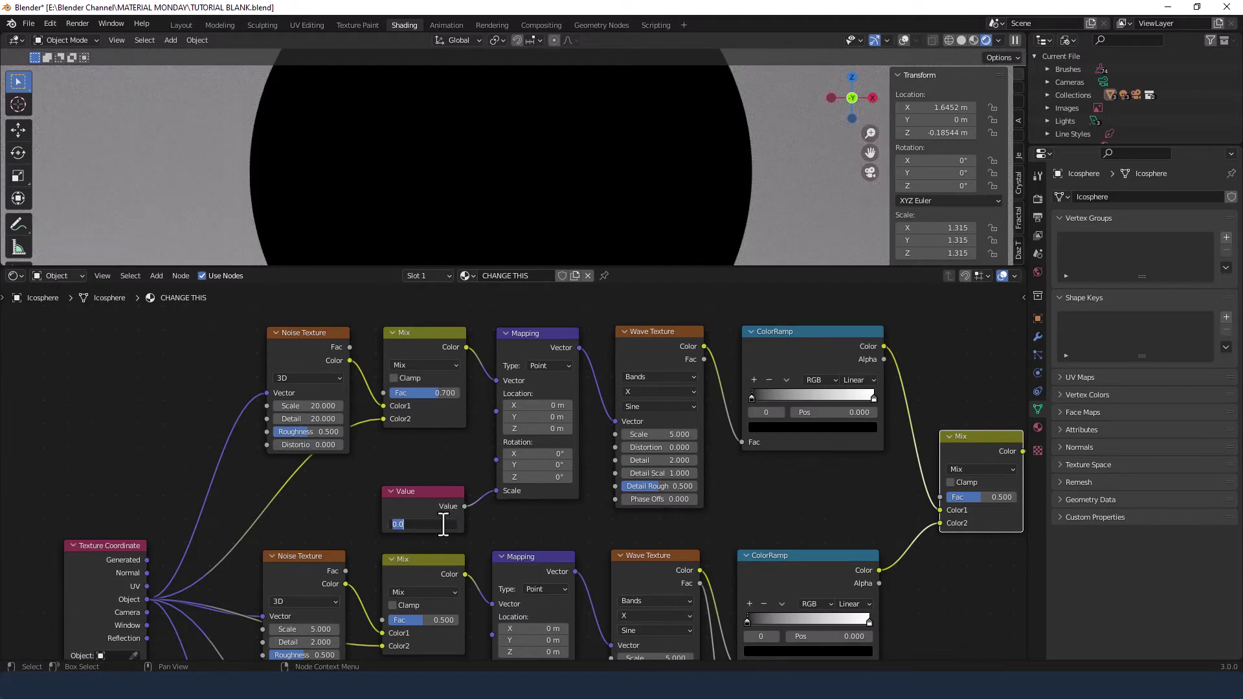
key(BackSpace)
text(.7)
key(Return)
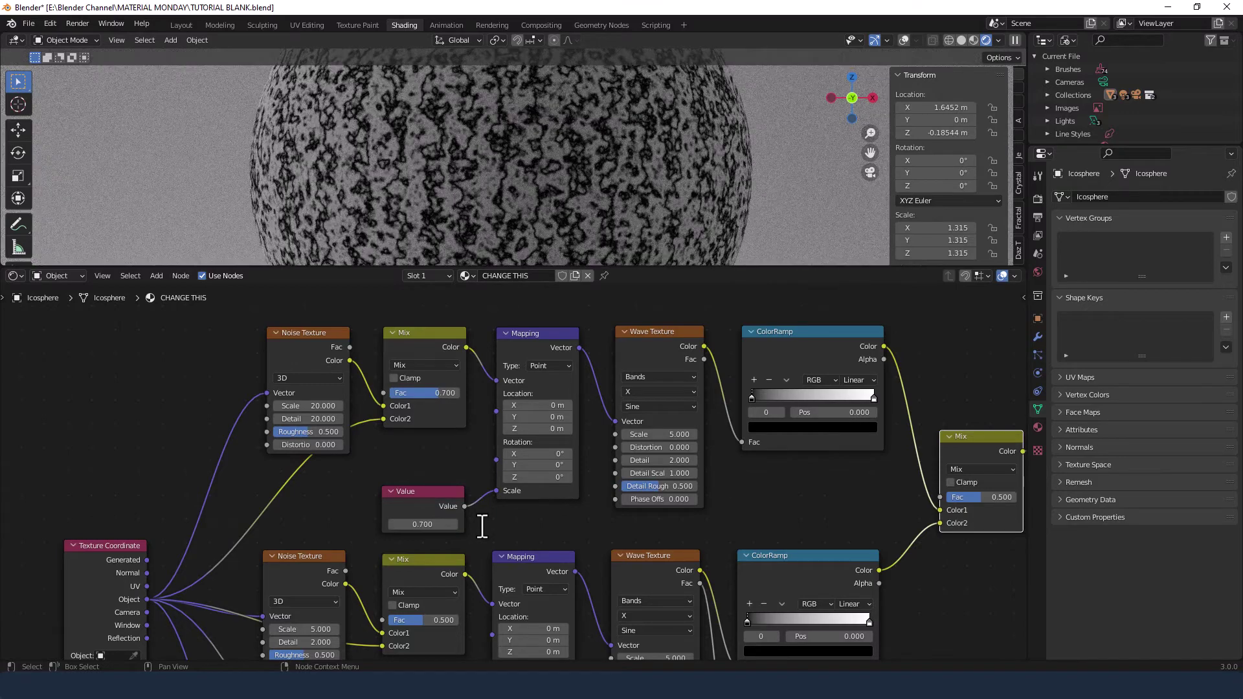
drag(457, 490, 453, 453)
Step: Set the uppermost chain's Wave Texture to the Z bands direction with a Saw wave profile
middle_drag(548, 445, 400, 449)
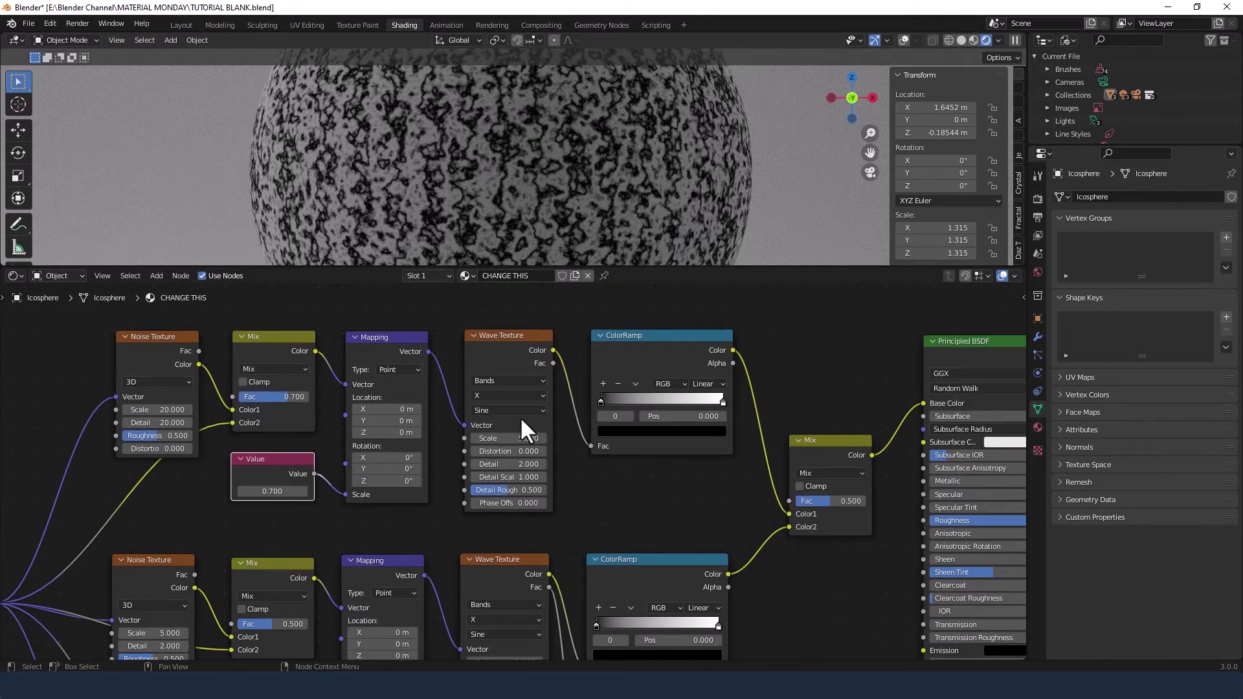
click(518, 395)
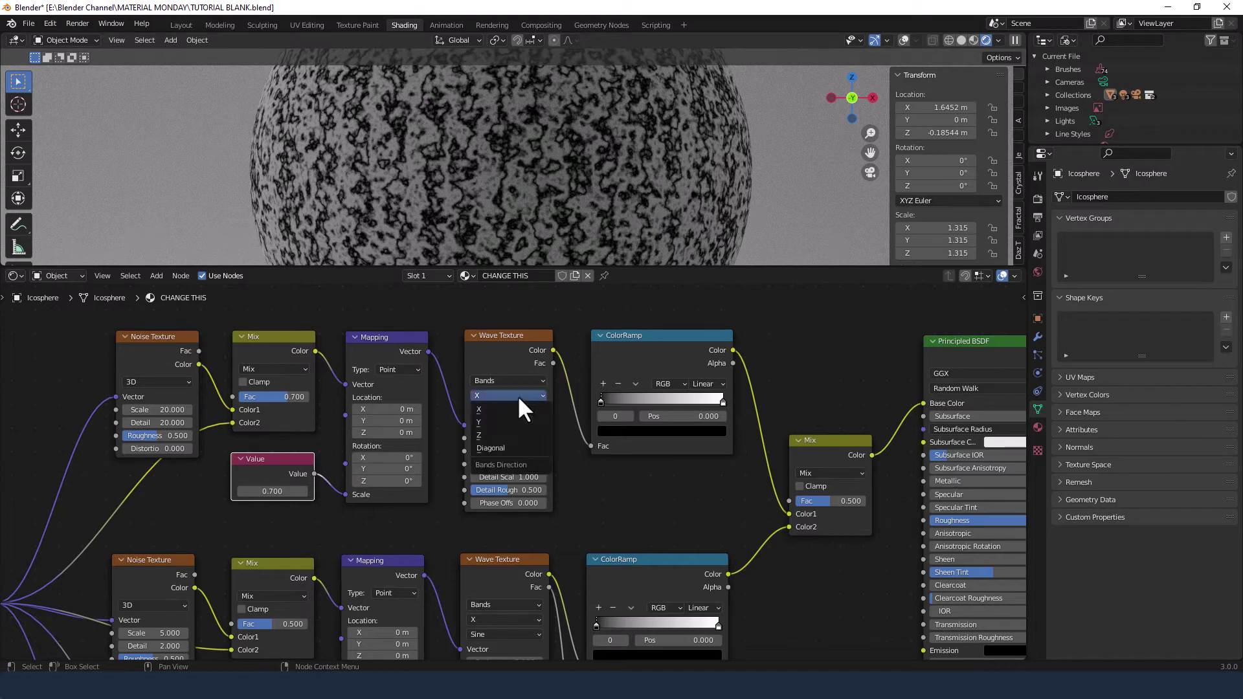
click(516, 430)
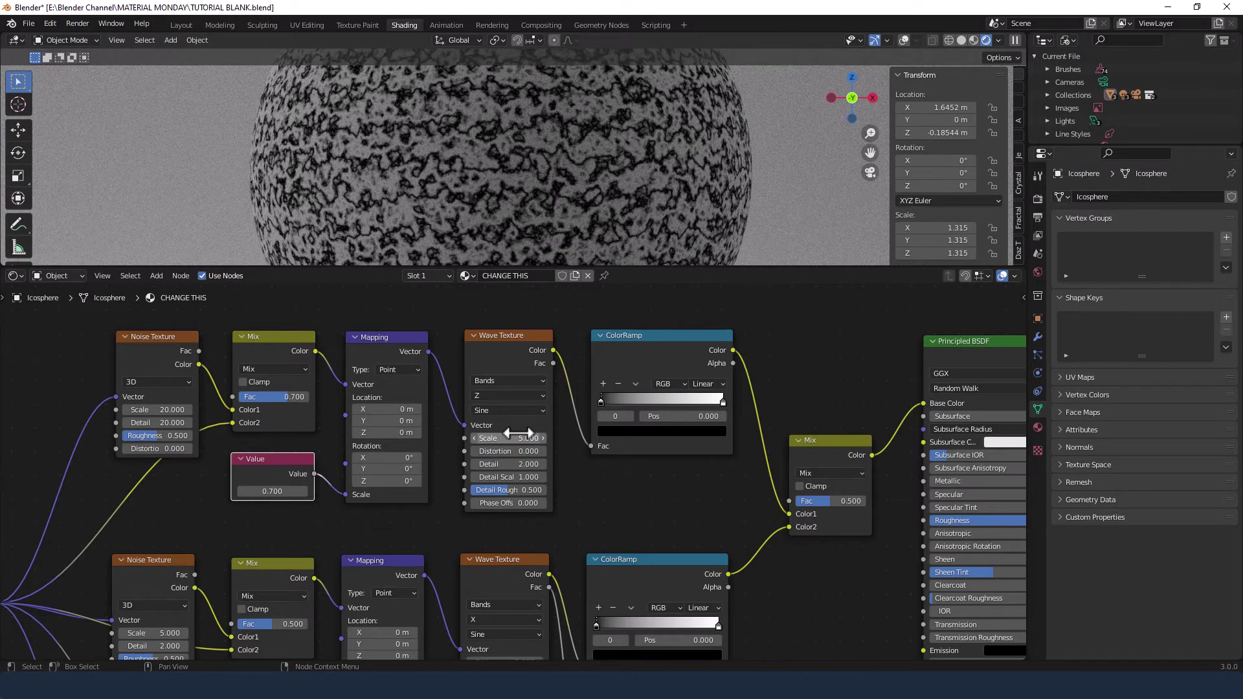
click(515, 408)
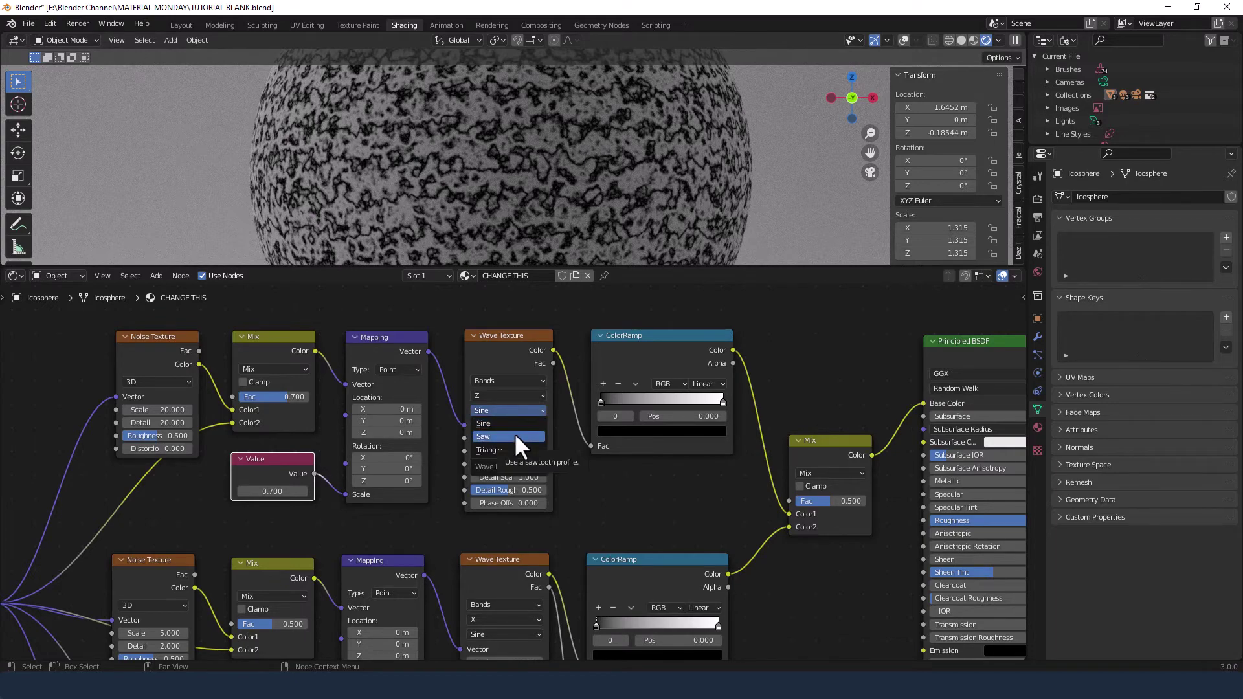
click(515, 436)
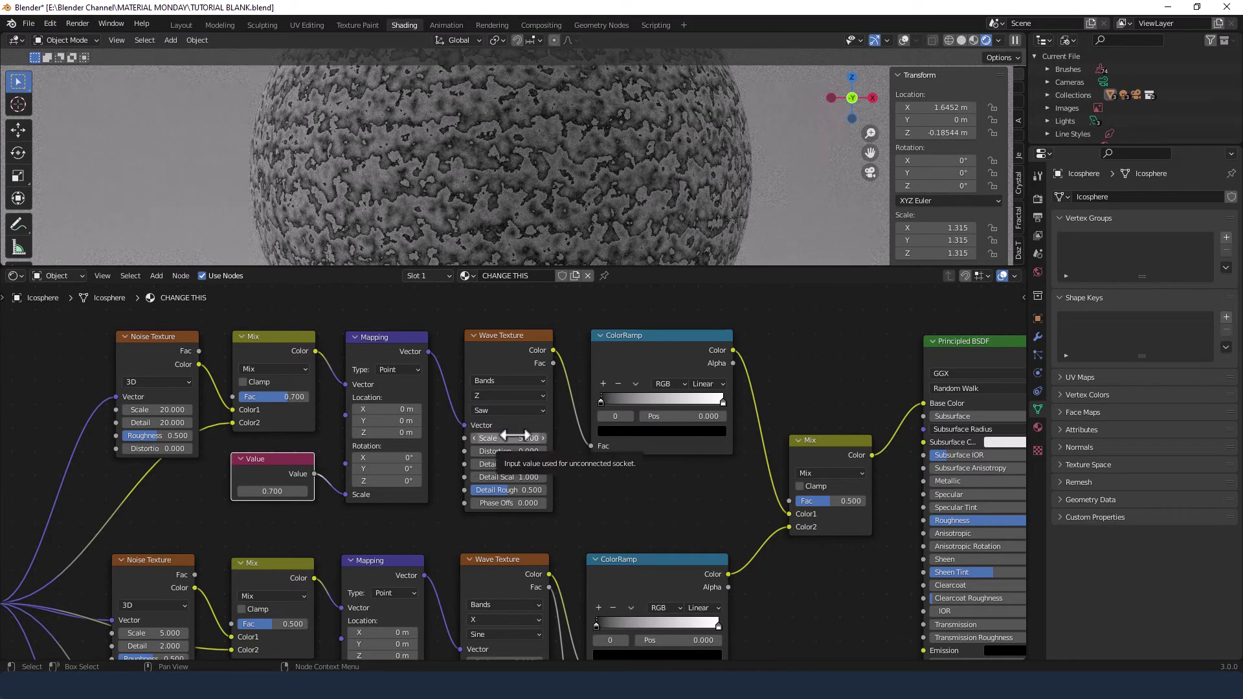
Step: Set the uppermost Wave Texture's Scale to 1, Distortion to 15, Detail to 10 and Detail Scale to 5
click(516, 437)
text(1)
key(Tab)
text(15)
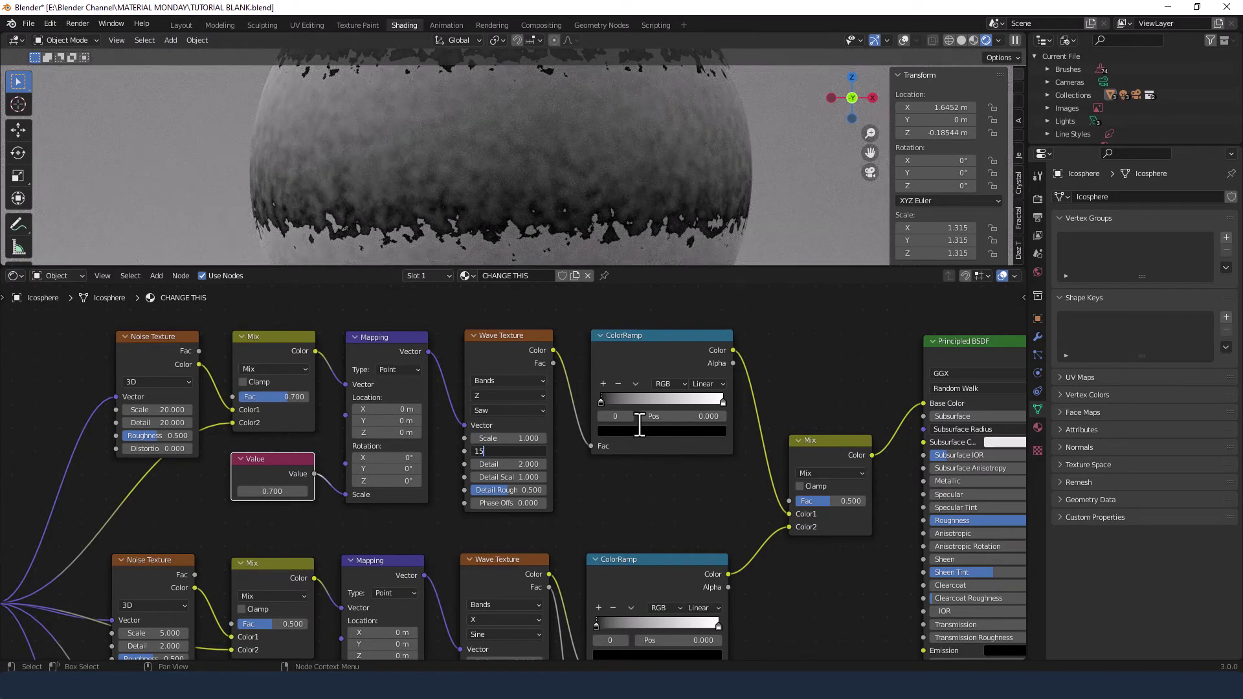
key(Tab)
text(10)
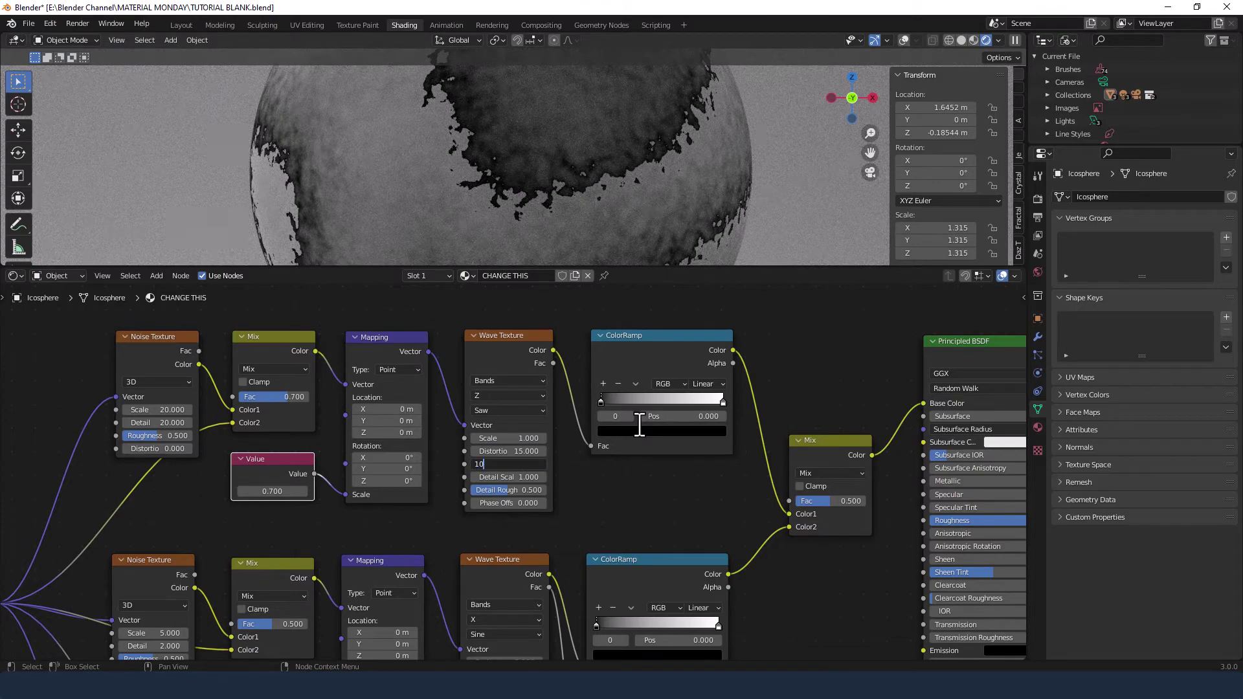
key(Tab)
text(5)
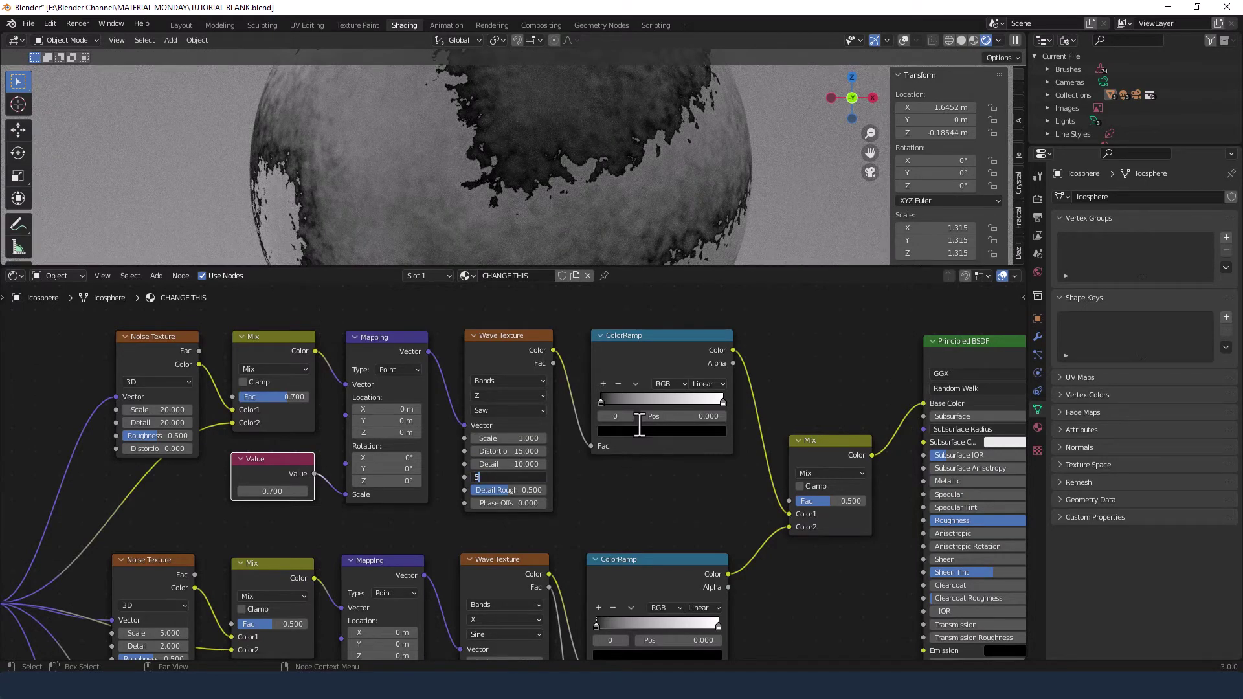
key(Return)
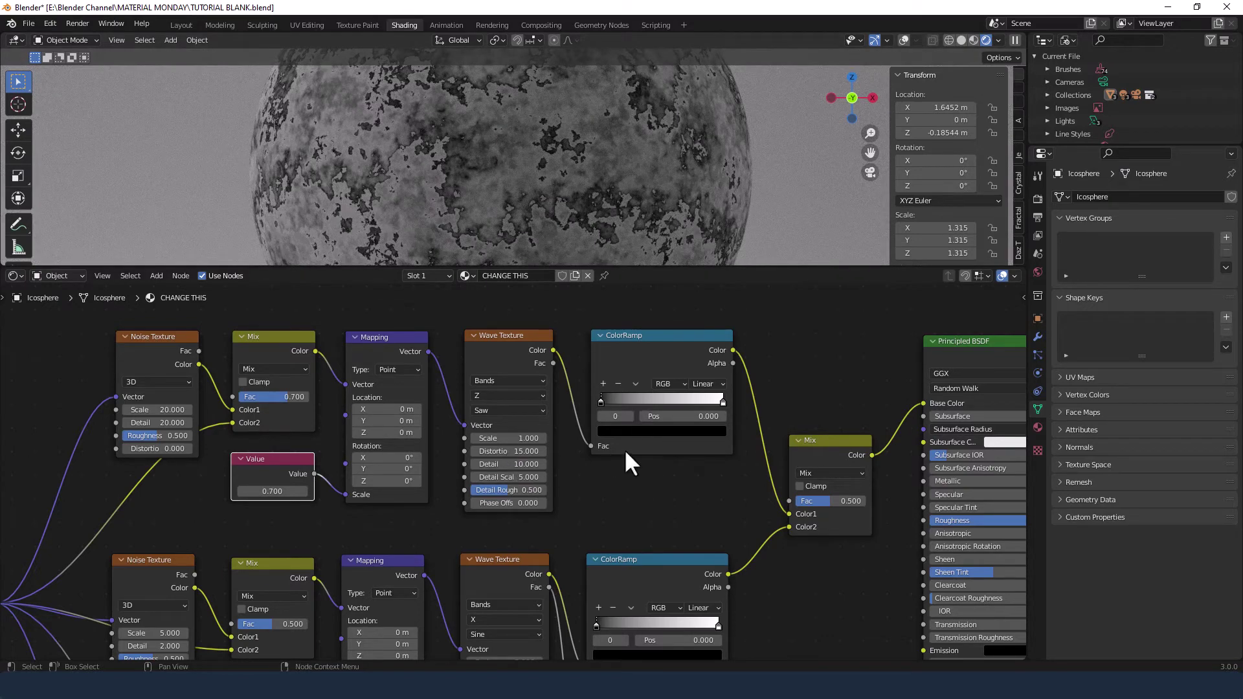
Step: Move the uppermost ColorRamp's white stop to position 0.25 and set the ramp's interpolation to Ease
middle_drag(635, 455, 555, 460)
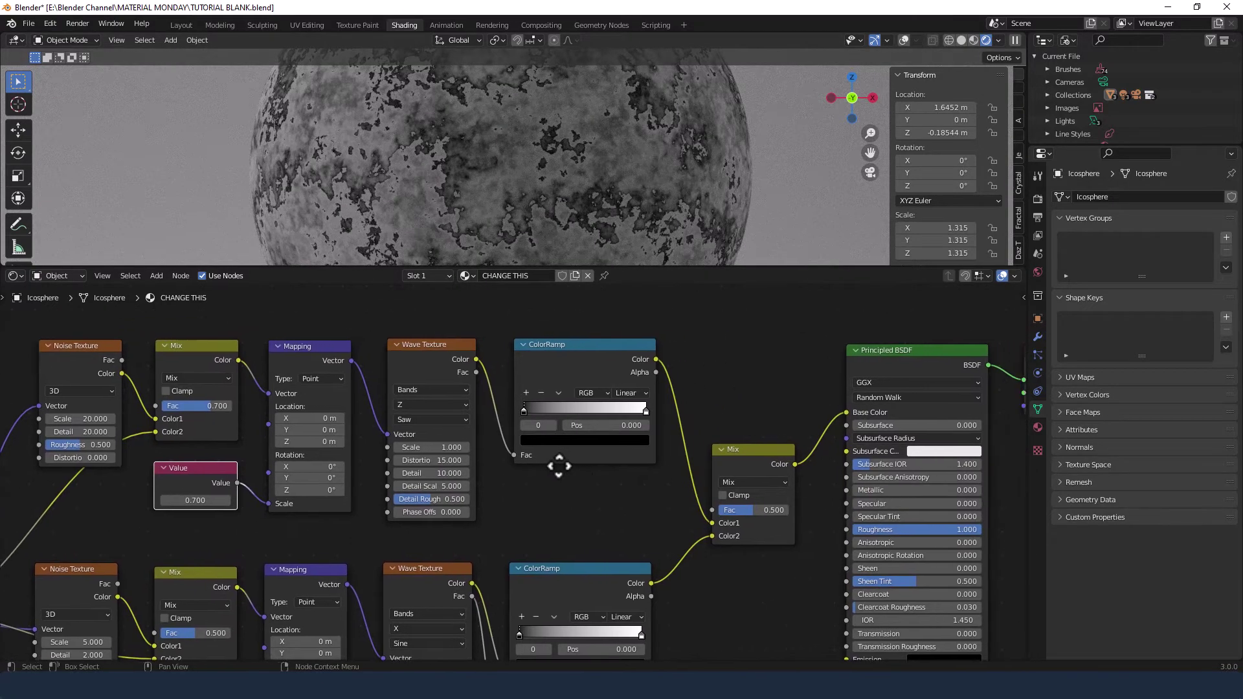
click(644, 411)
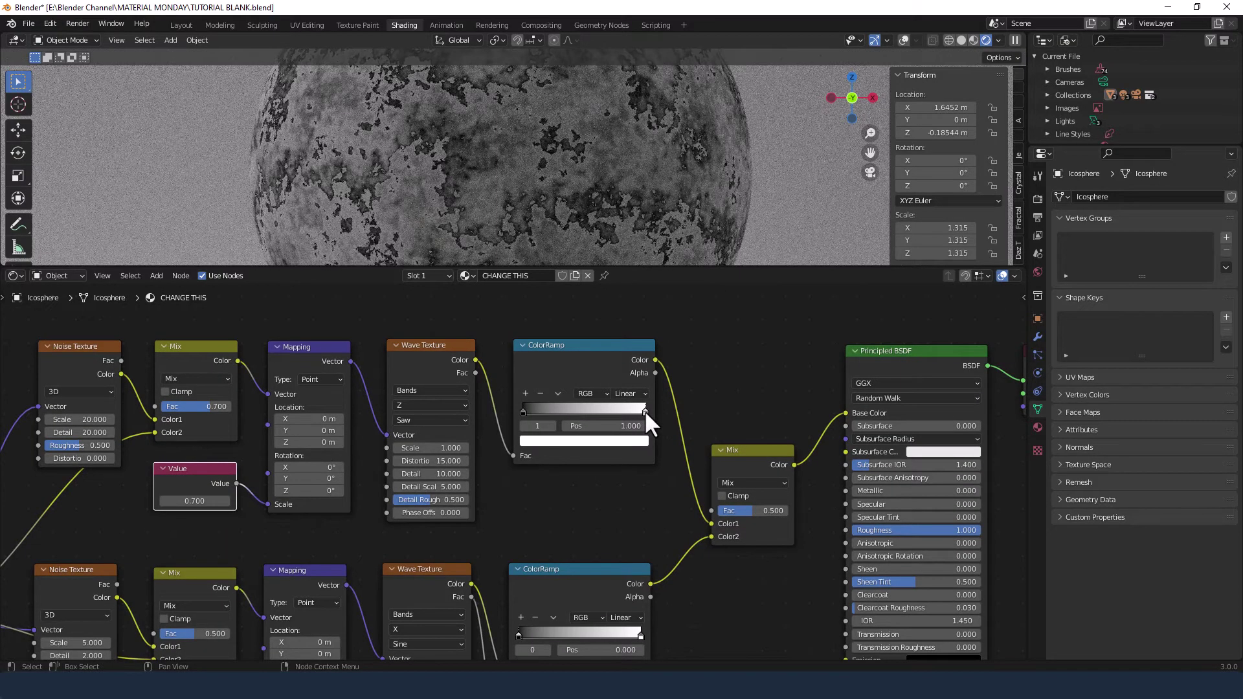
drag(644, 410, 551, 414)
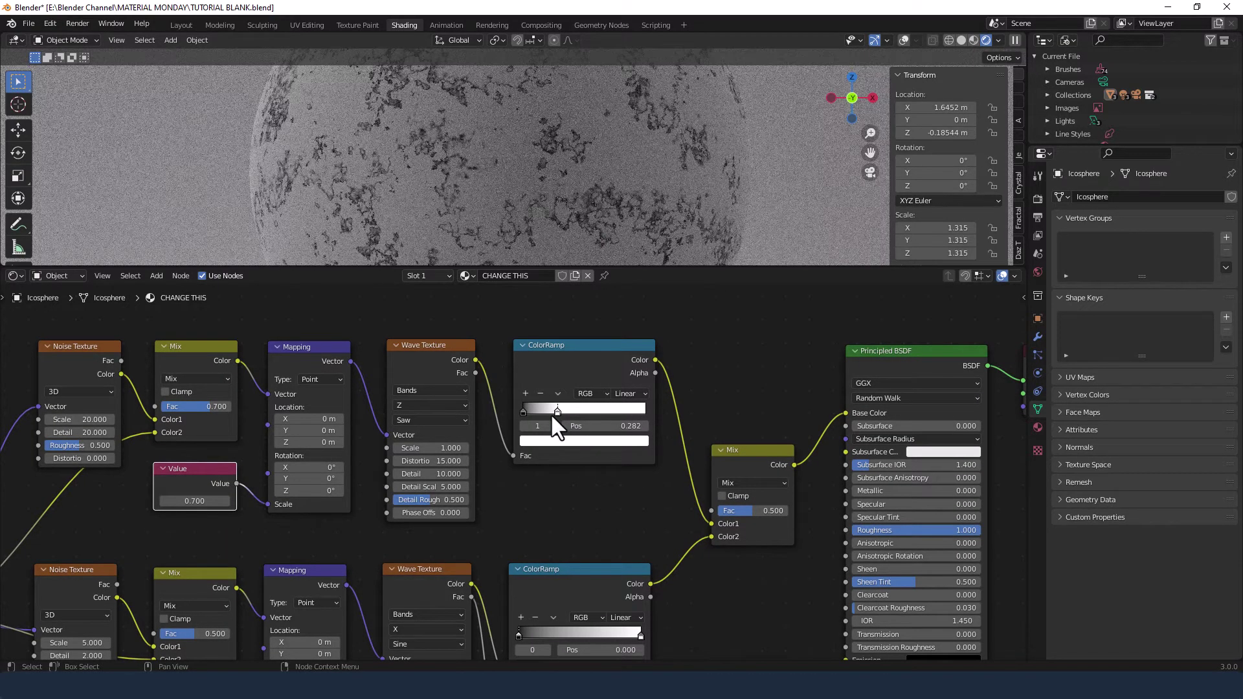
double_click(607, 425)
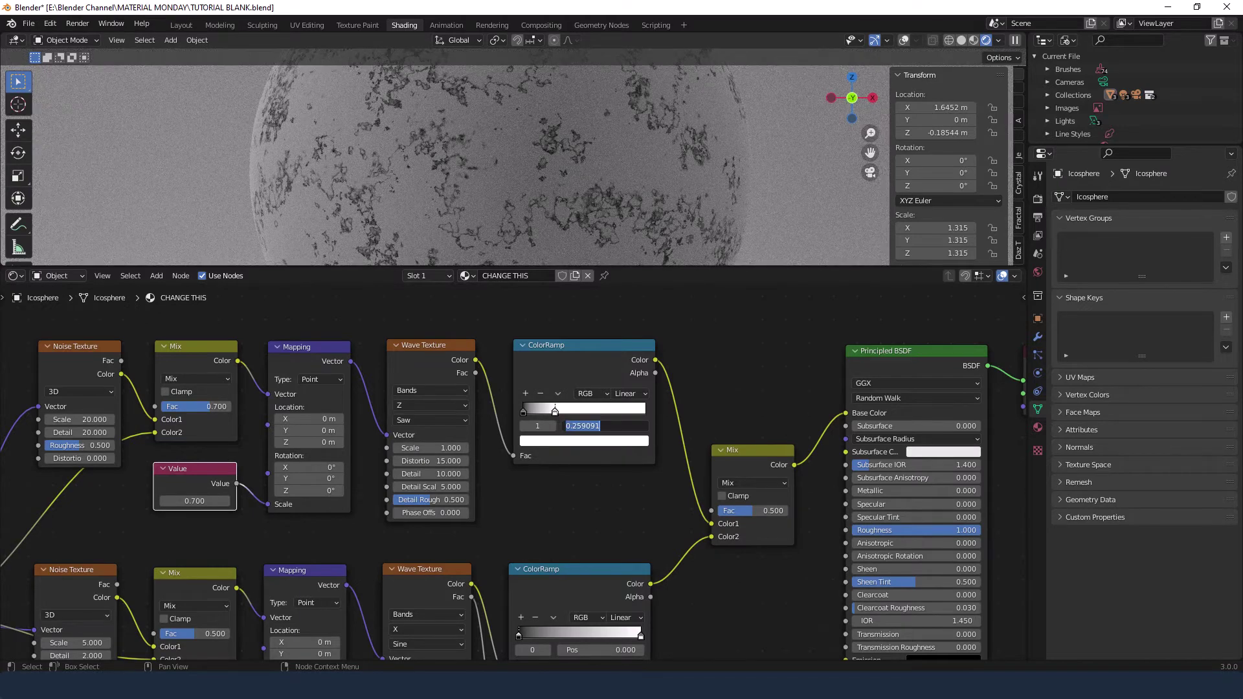
key(BackSpace)
text(.52)
key(BackSpace)
key(BackSpace)
text(25)
key(Return)
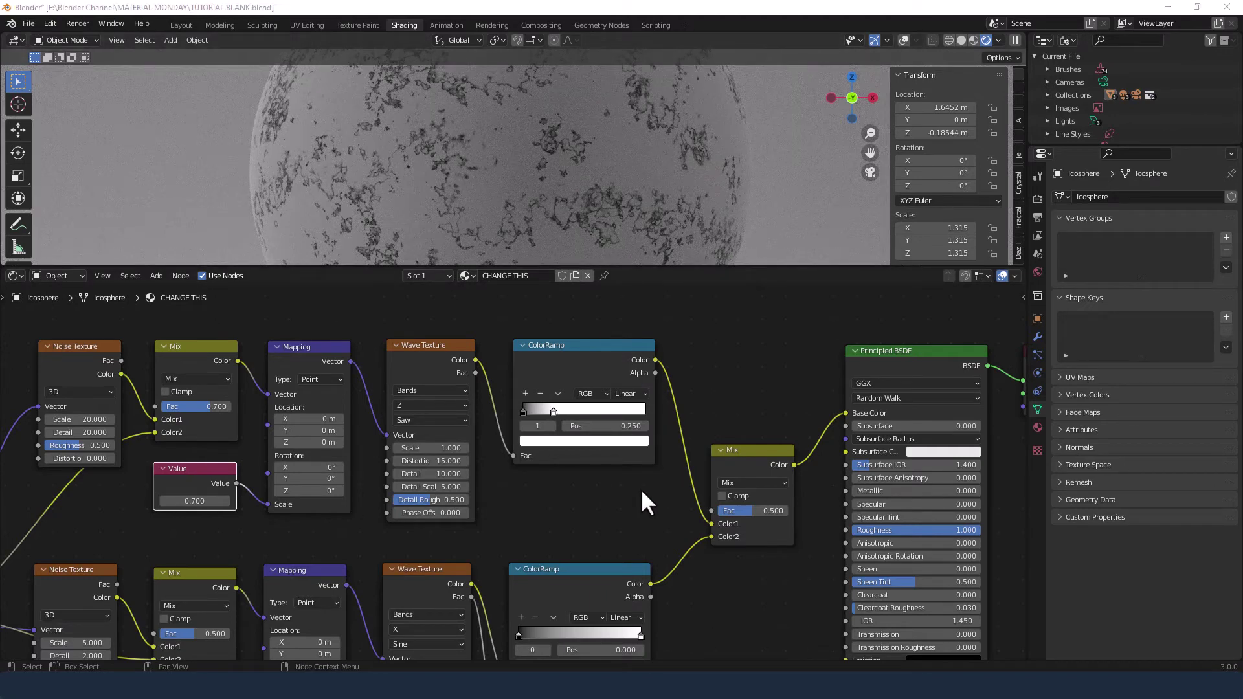
click(629, 393)
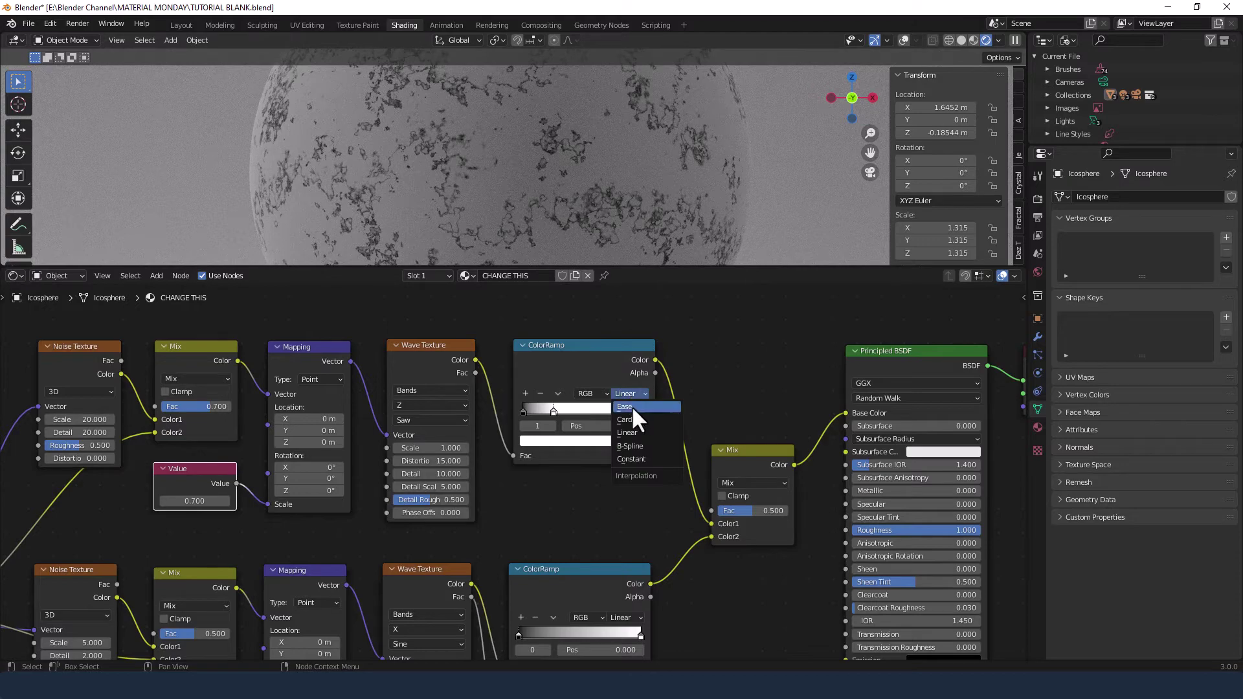
click(631, 406)
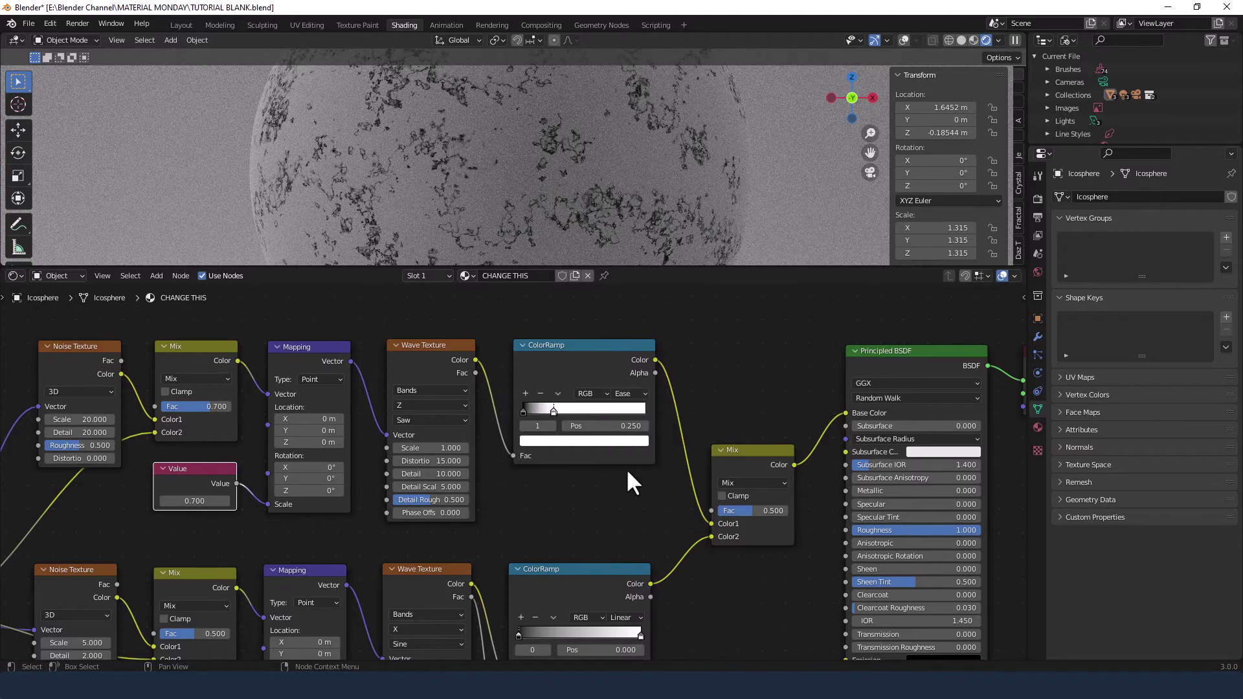
Step: Set the Fac of the Mix node feeding the Base Color to 0.4
click(763, 507)
text(0.4)
key(Return)
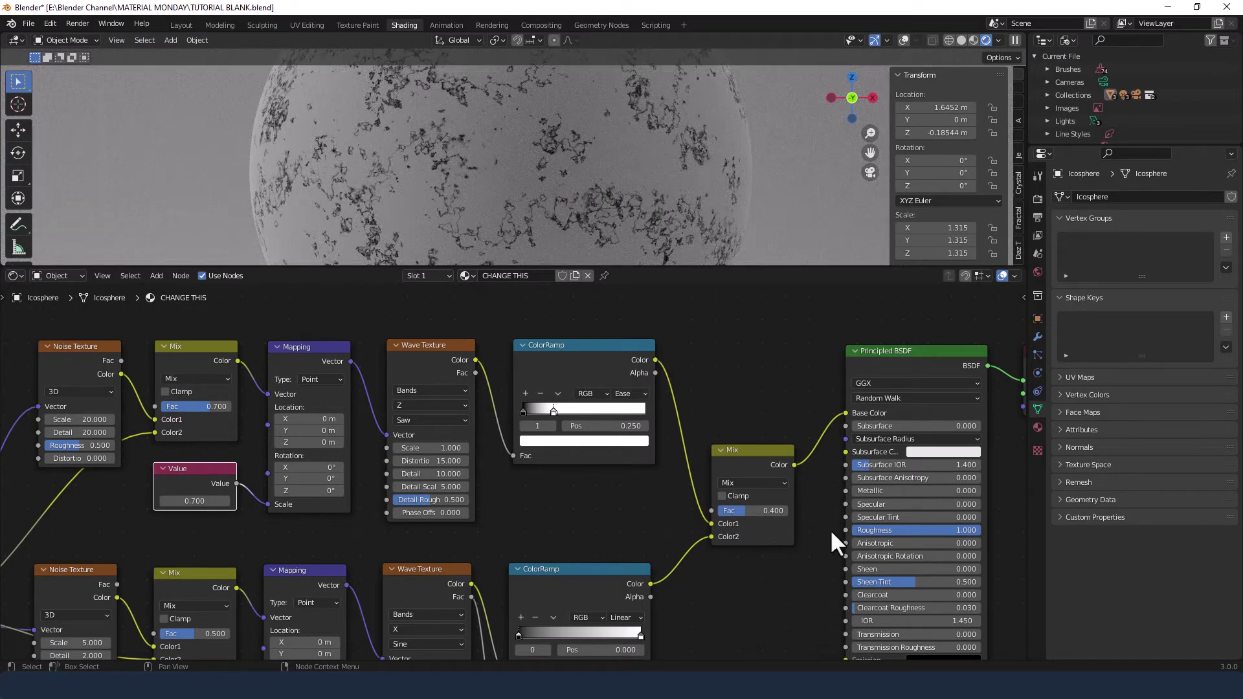
Step: Move the middle chain's Value node up closer beneath its Mix node
scroll(822, 538, down, 2)
middle_drag(749, 583, 960, 425)
scroll(707, 519, up, 1)
drag(446, 552, 446, 521)
Step: Set the middle chain's Noise Texture Scale and Detail to 20 and its Mix node's Fac to 0.6
scroll(545, 536, up, 1)
middle_drag(542, 536, 492, 540)
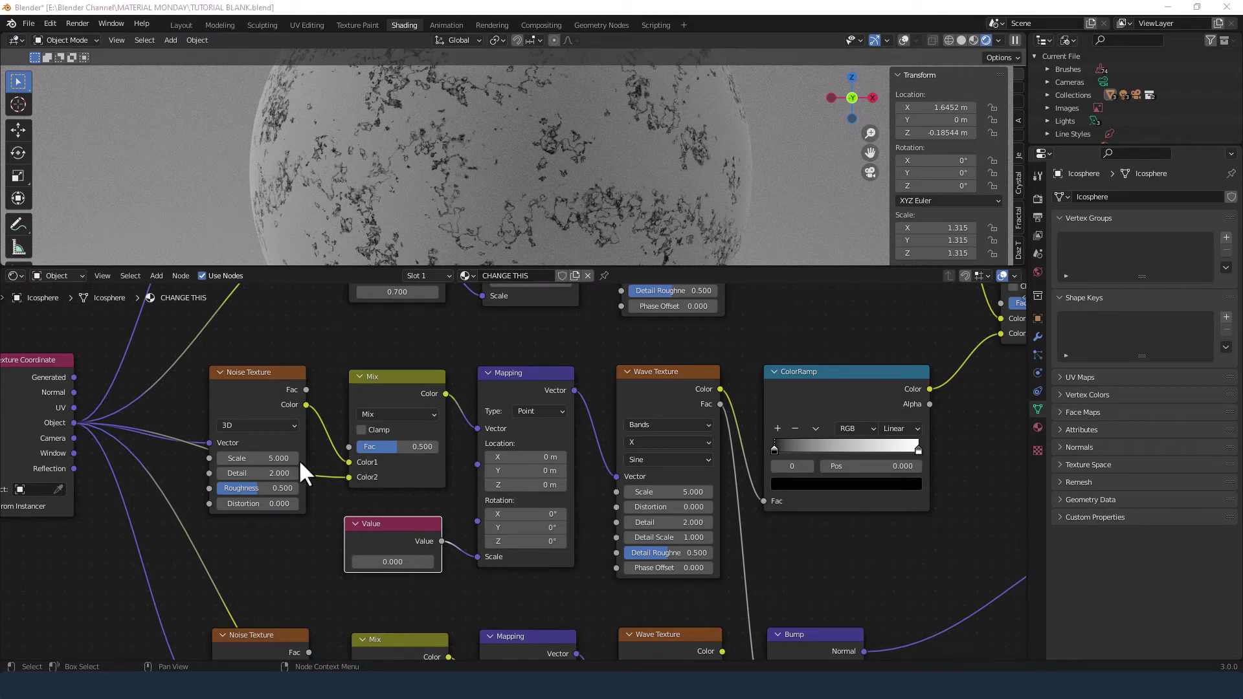
click(259, 458)
text(20)
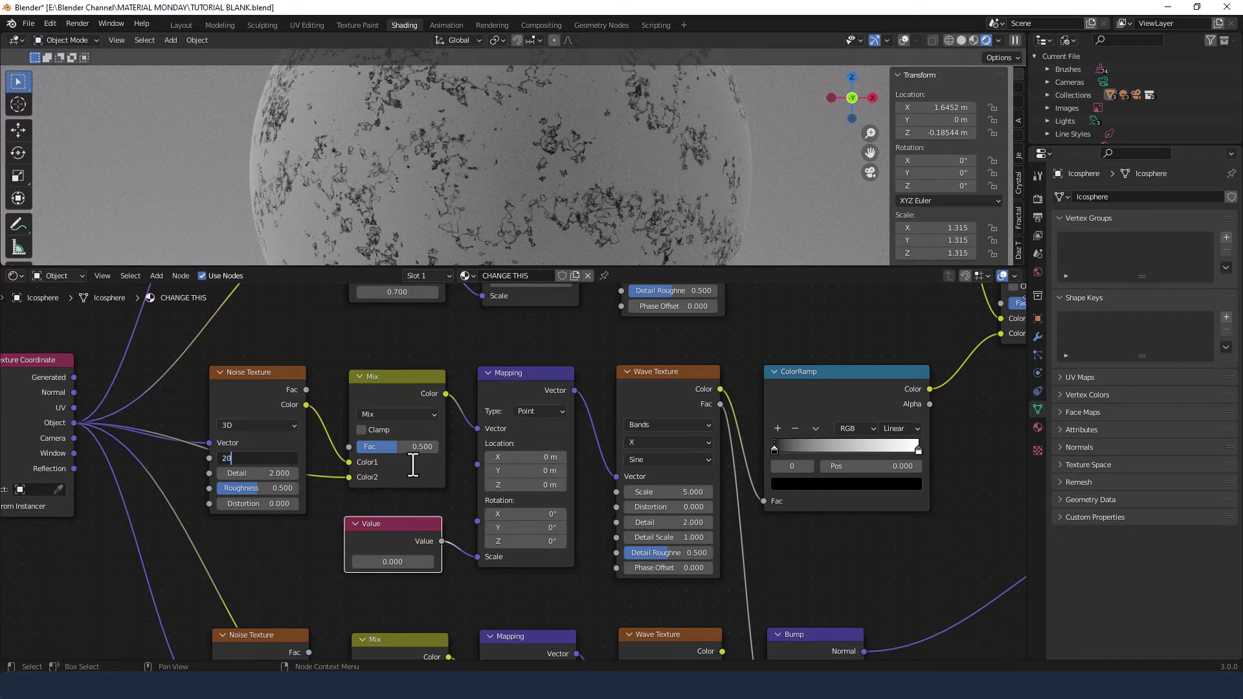
key(Tab)
text(20)
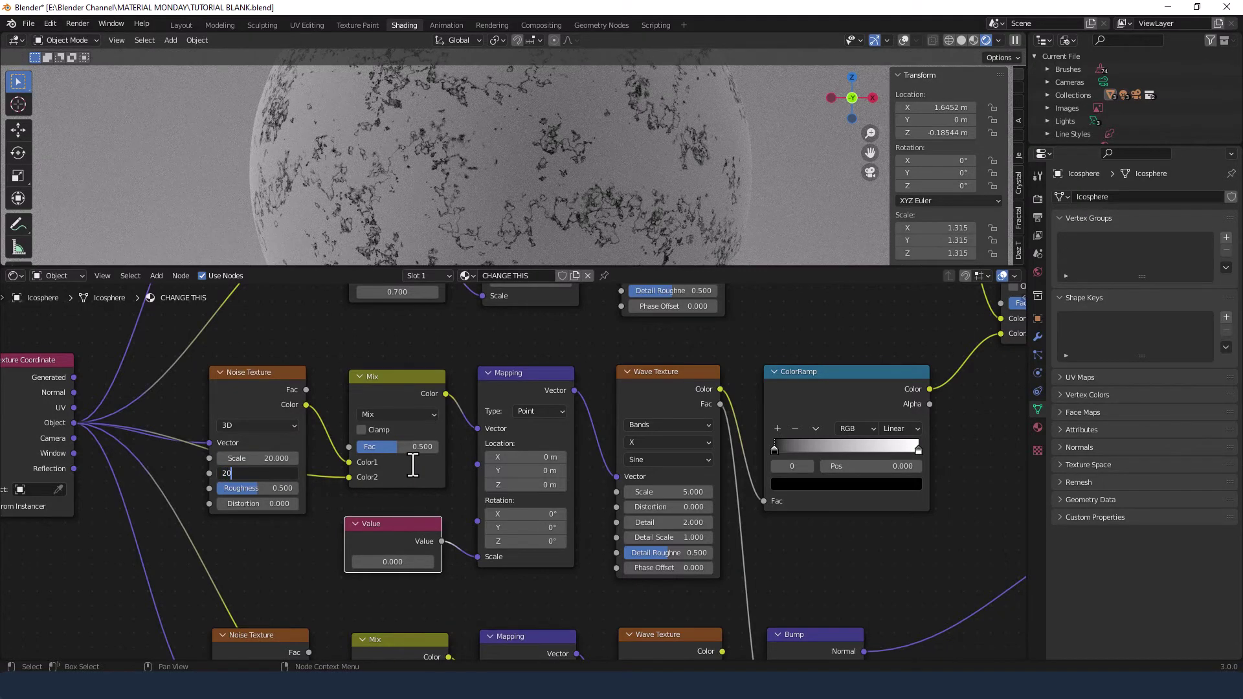
key(Return)
click(386, 448)
key(BackSpace)
text(.6)
key(Return)
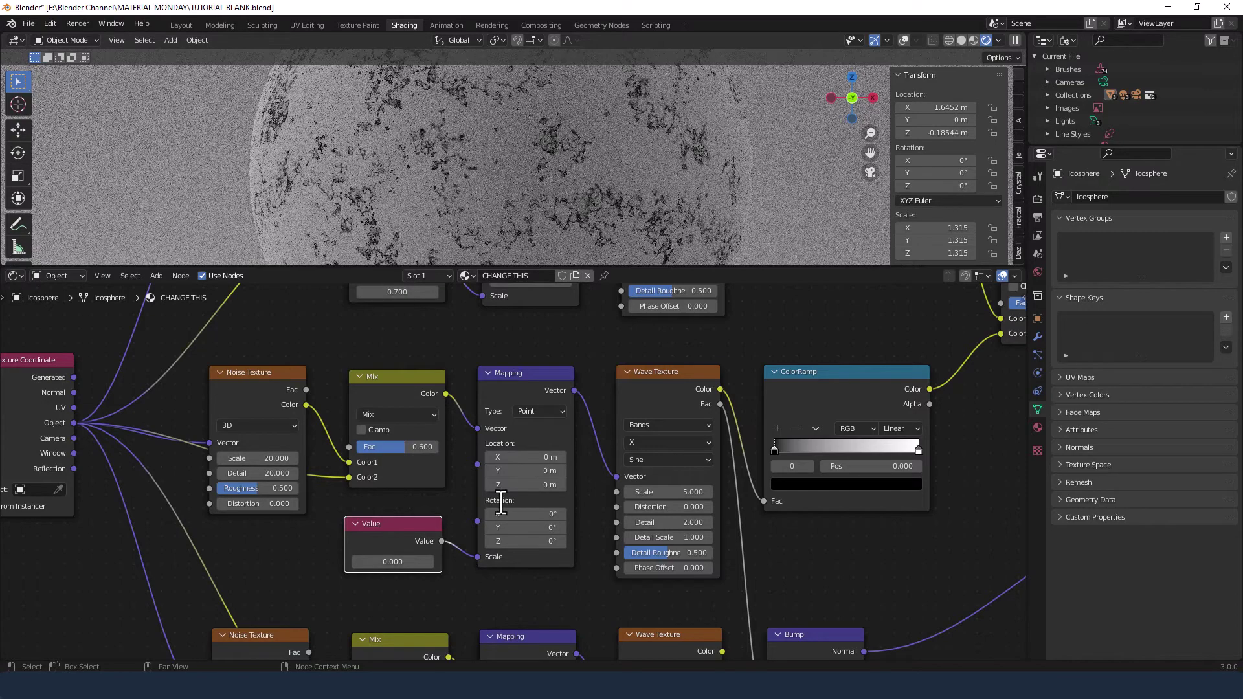
Step: Set the middle chain's Value node to 0.7
click(397, 561)
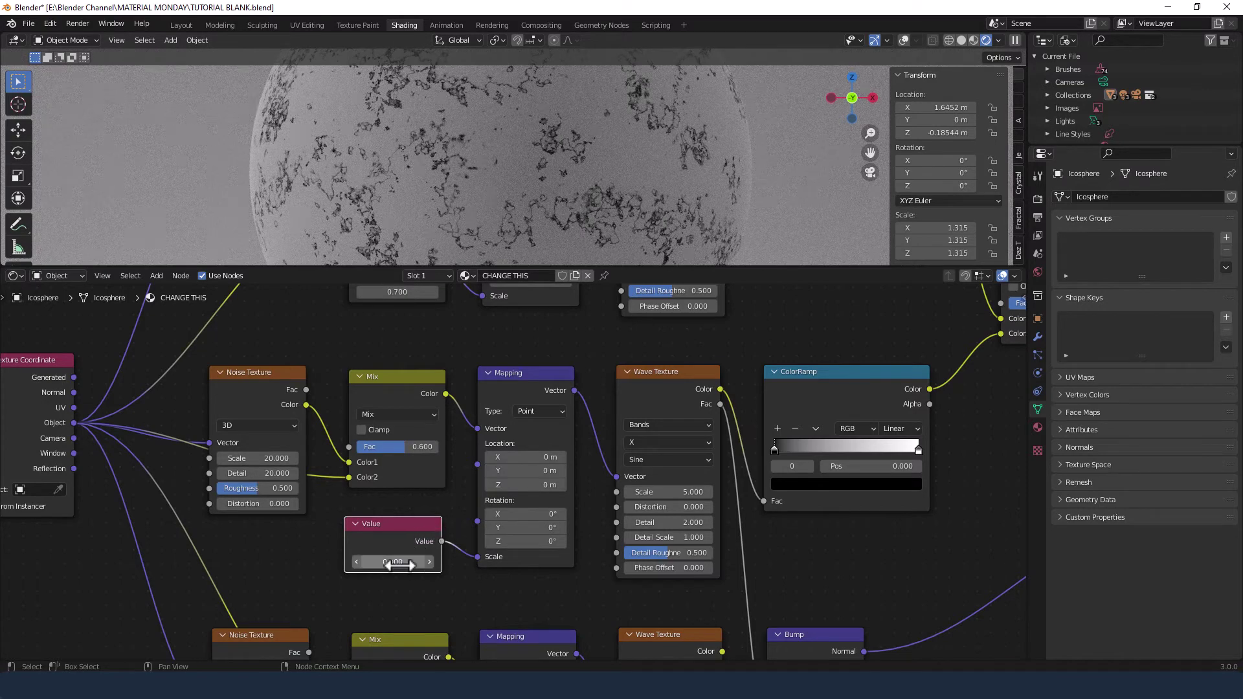
key(BackSpace)
text(.7)
key(Return)
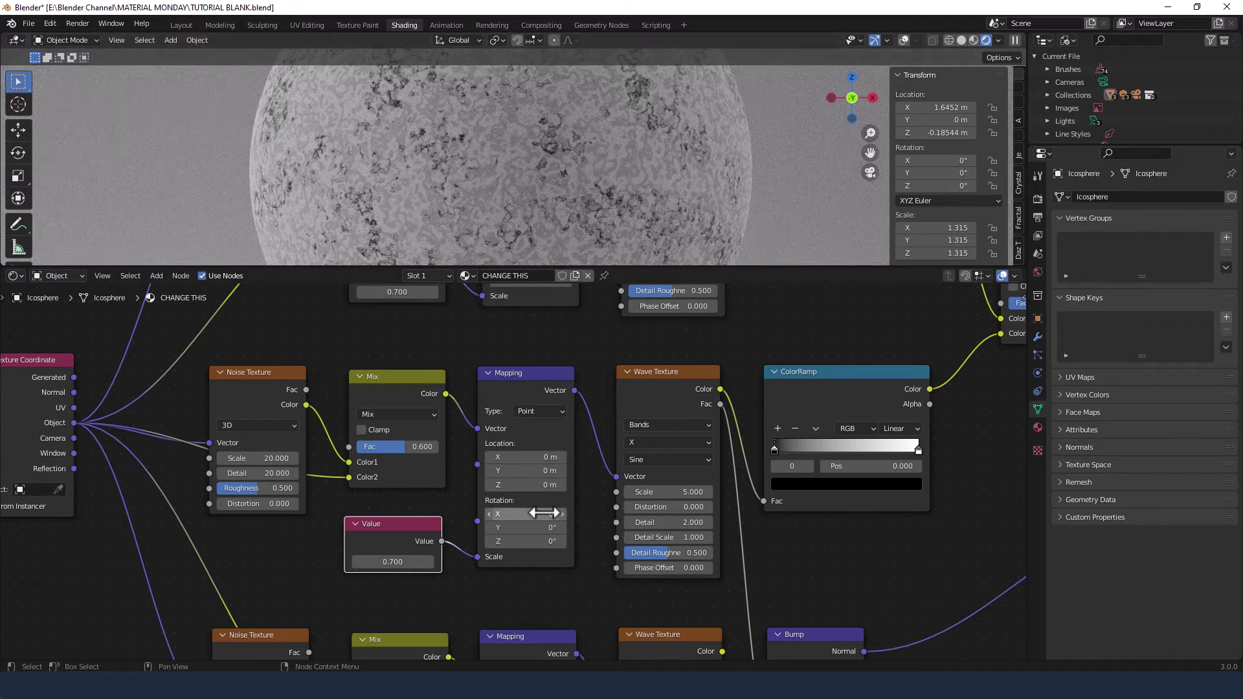
Step: Set the middle chain's Wave Texture to the Diagonal bands direction with a Triangle wave profile
middle_drag(632, 338, 528, 333)
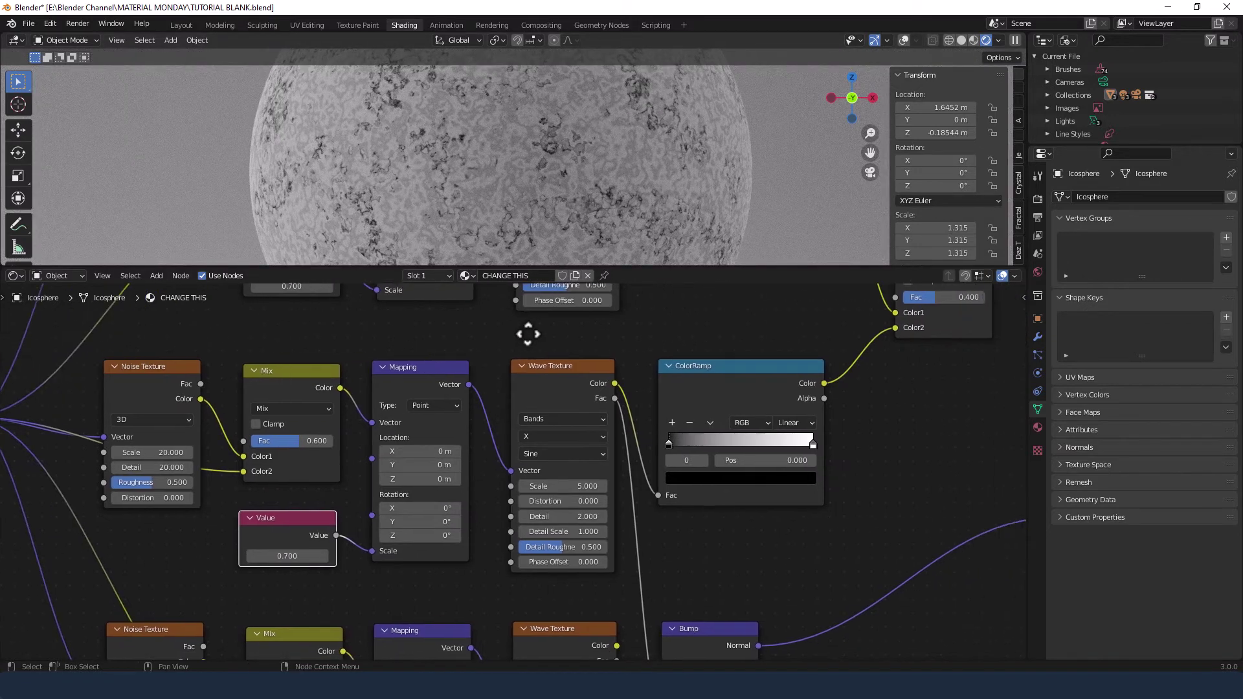
click(582, 434)
click(577, 498)
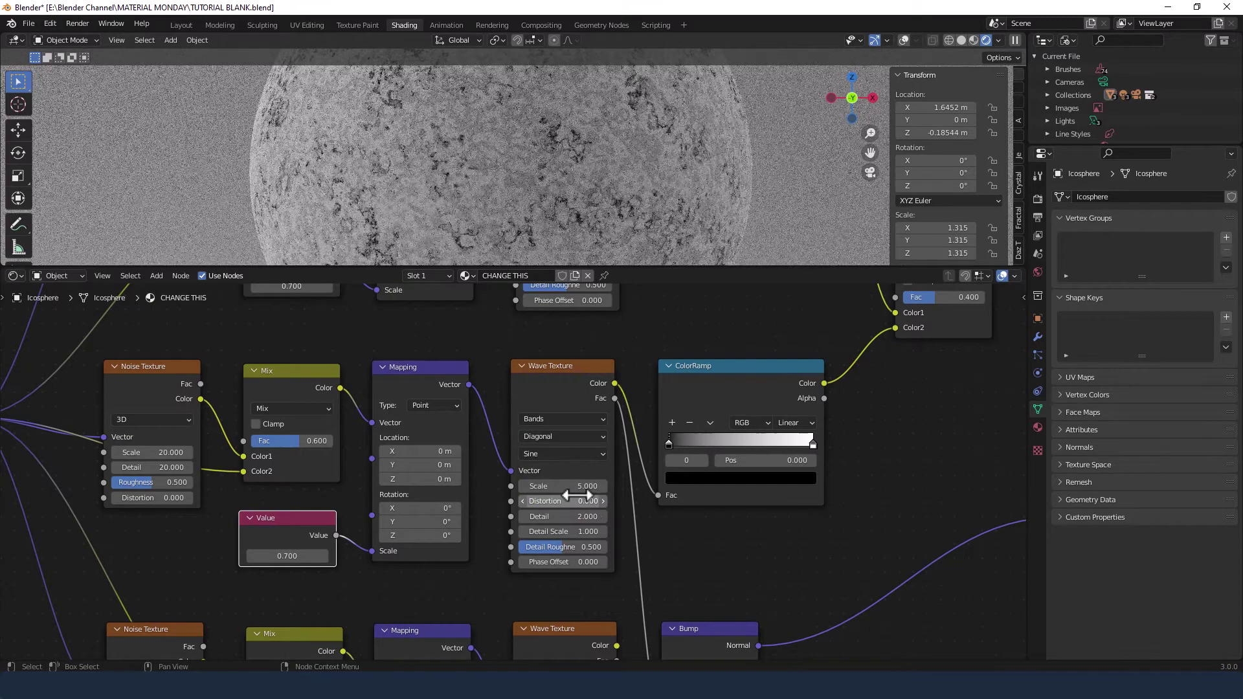
click(583, 452)
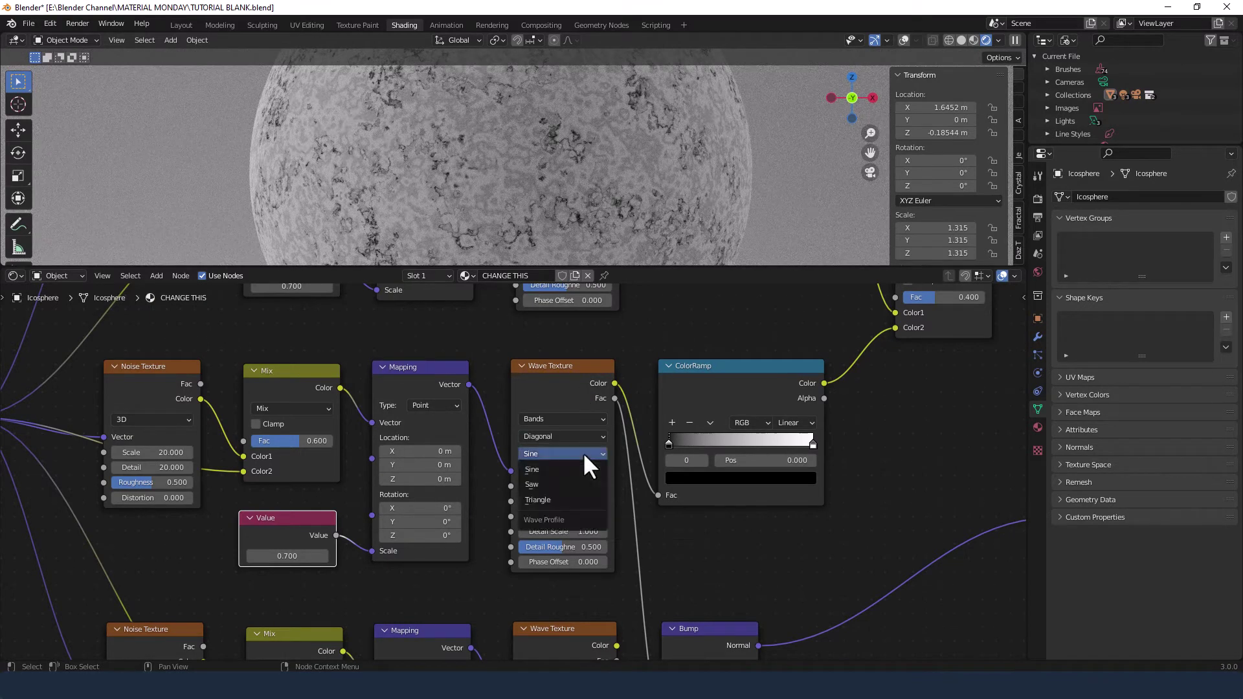
click(580, 499)
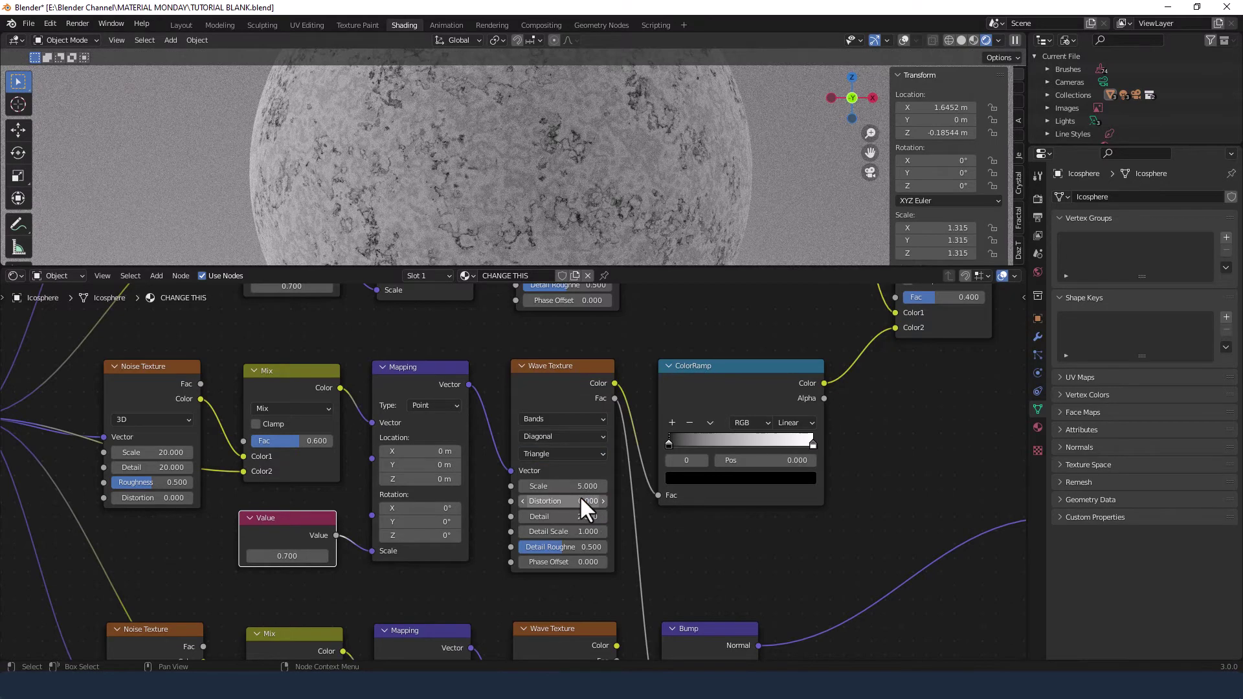
Step: Set the middle Wave Texture's Scale to 1.5, Distortion to 30, Detail to 10 and Detail Scale to 2
double_click(583, 486)
text(1.5)
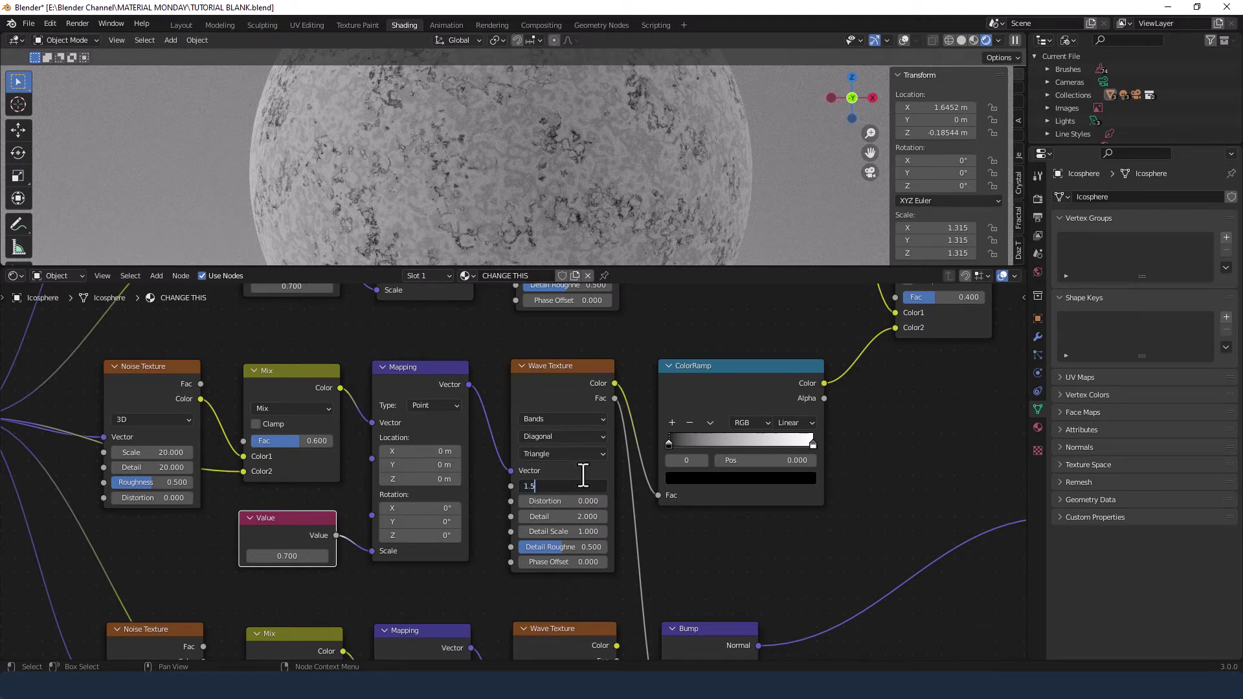
key(Tab)
text(30)
key(Tab)
text(10)
key(Tab)
text(2)
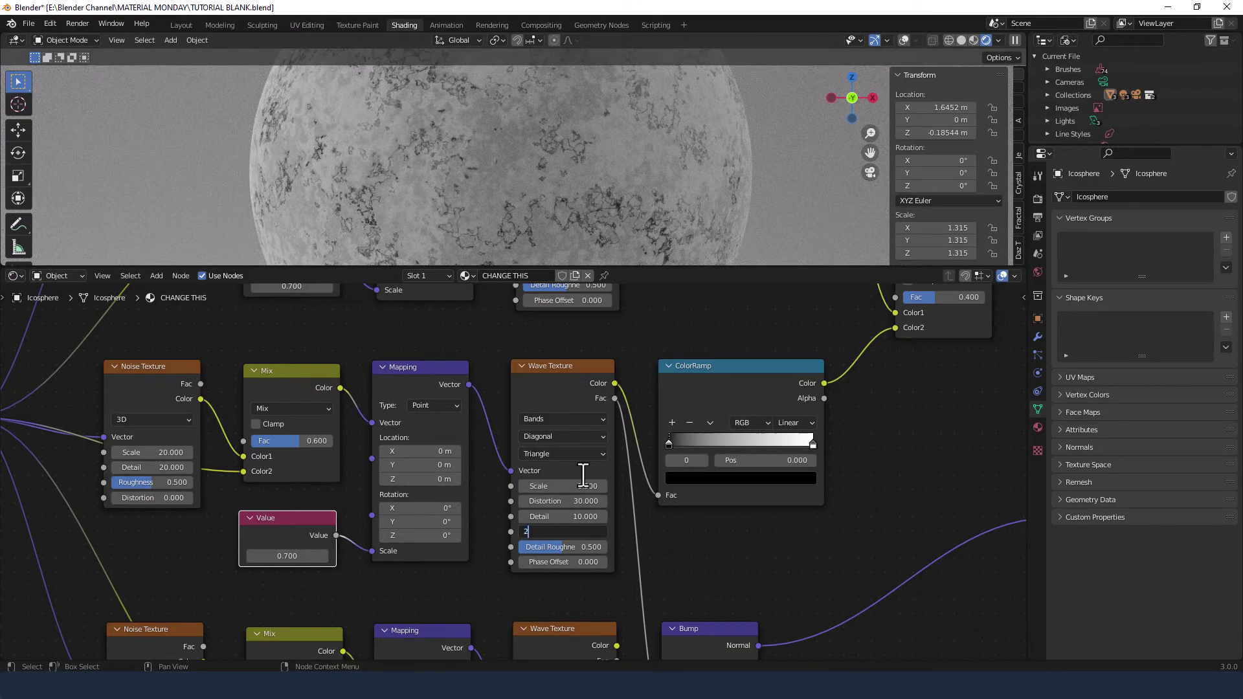
key(Return)
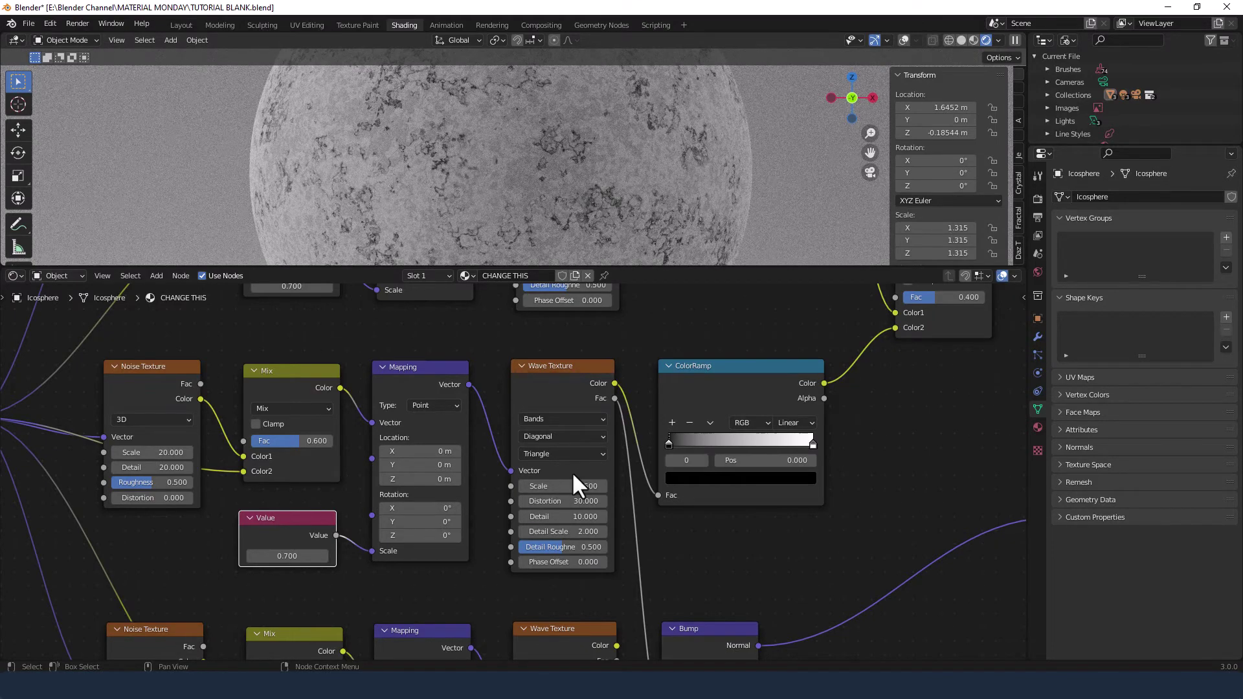
Step: Move the middle chain's ColorRamp white stop to position 0.25
middle_drag(805, 494, 691, 502)
click(703, 441)
drag(704, 441, 592, 444)
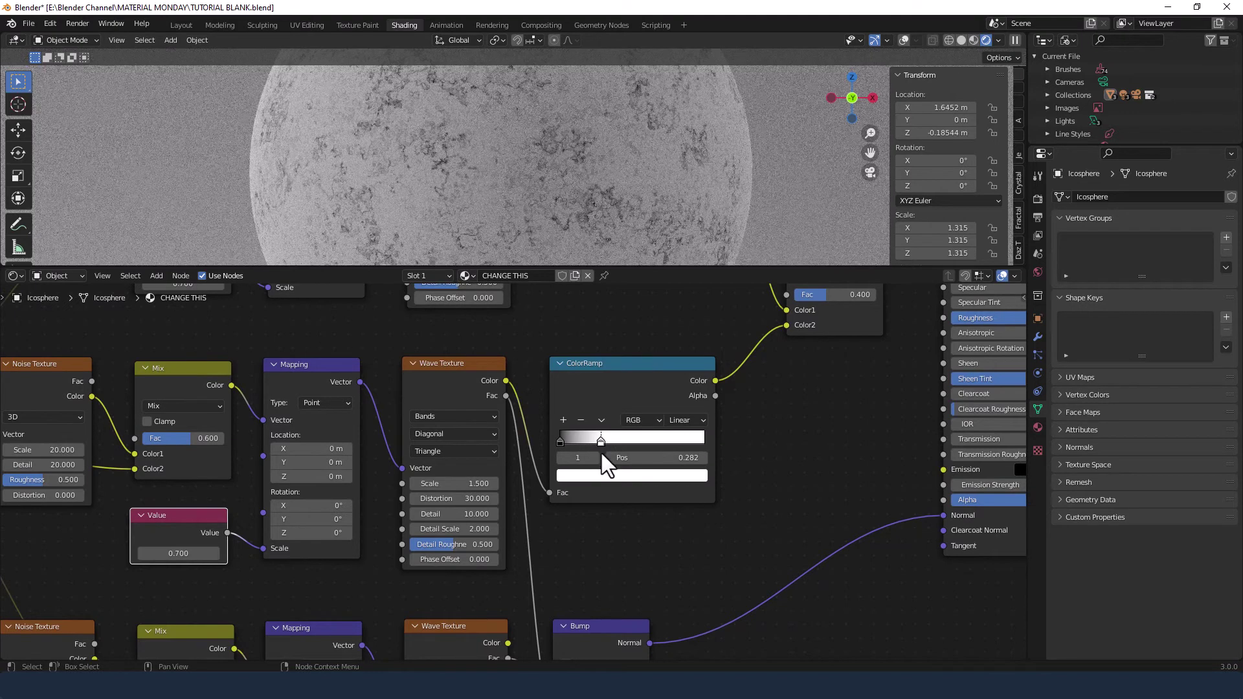
click(677, 457)
text(0.25)
key(Return)
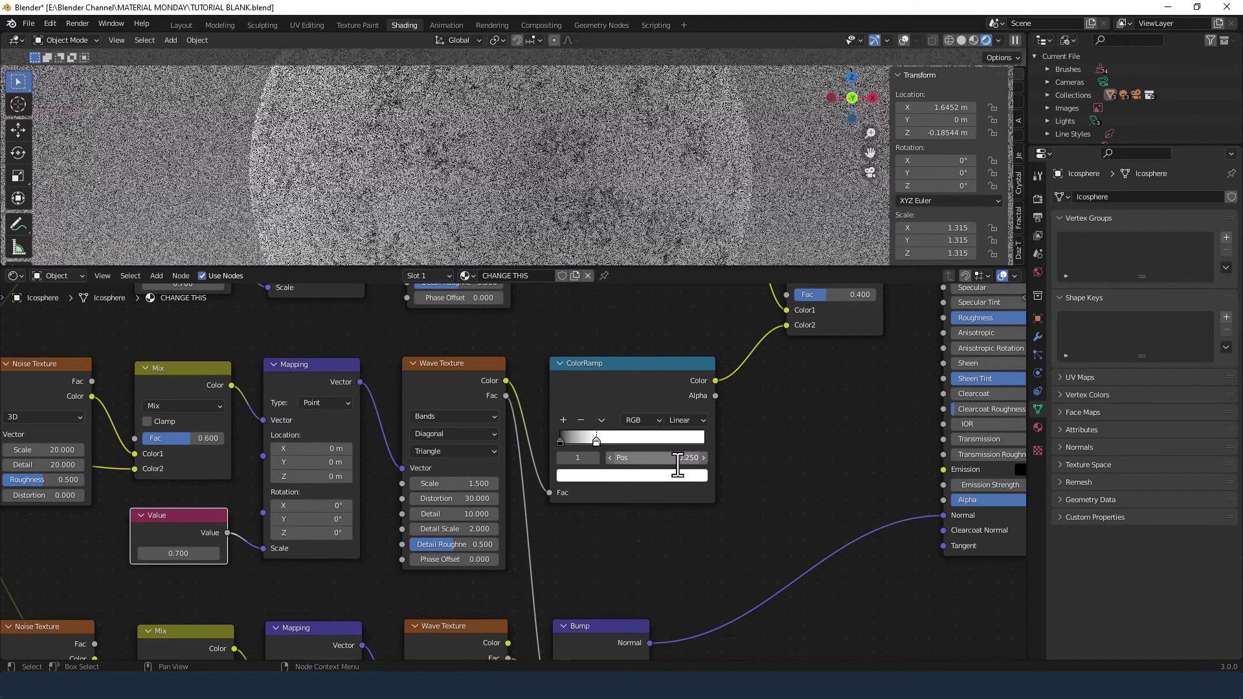
Step: Add a third, white stop at position 1 of the middle ColorRamp and set the ramp's interpolation to Ease
click(563, 421)
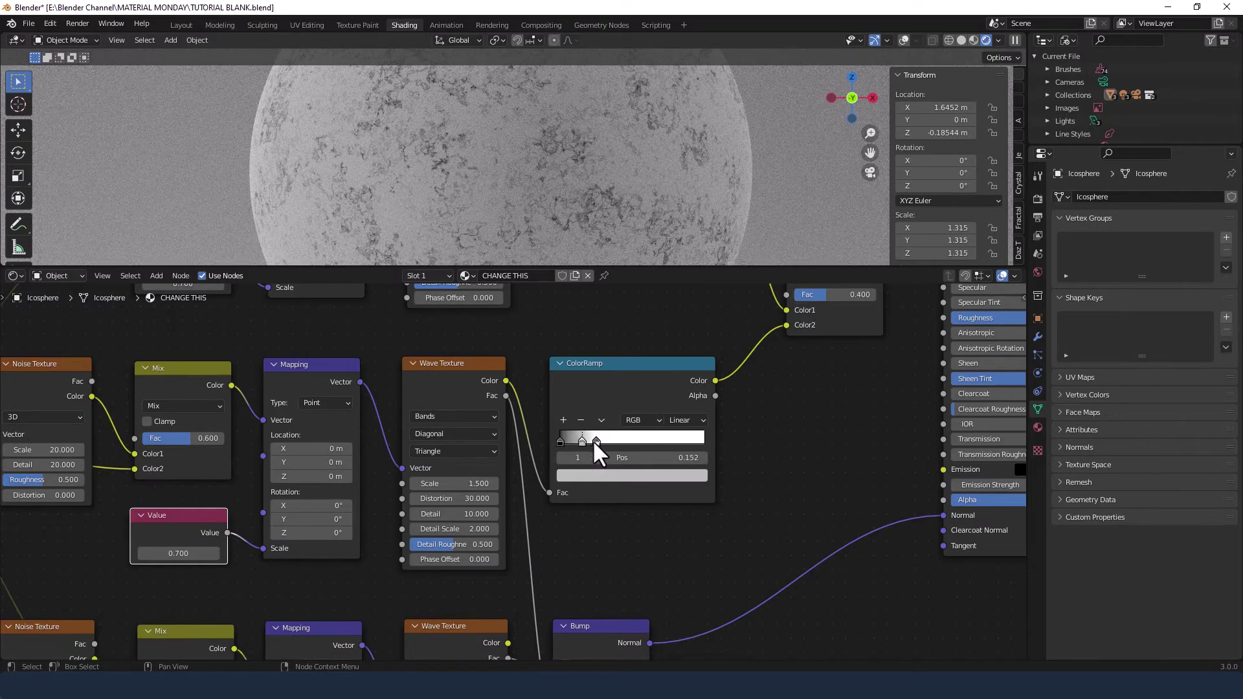
drag(579, 441, 717, 442)
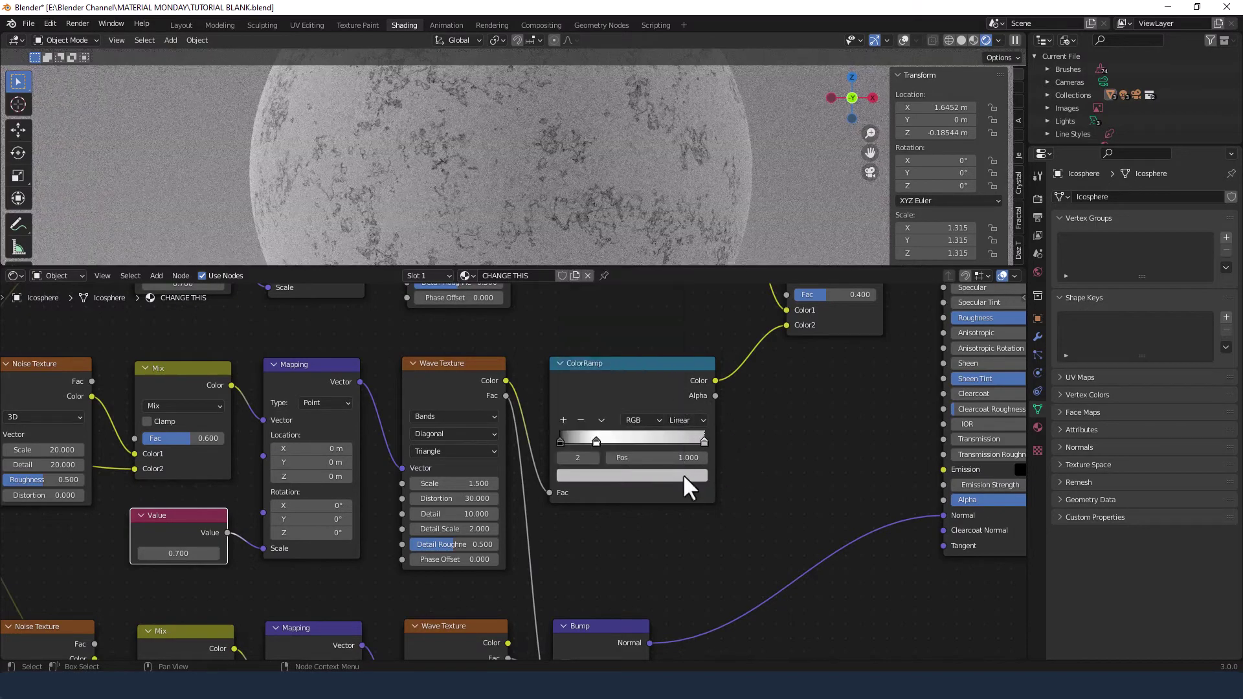
click(682, 476)
drag(675, 359, 675, 278)
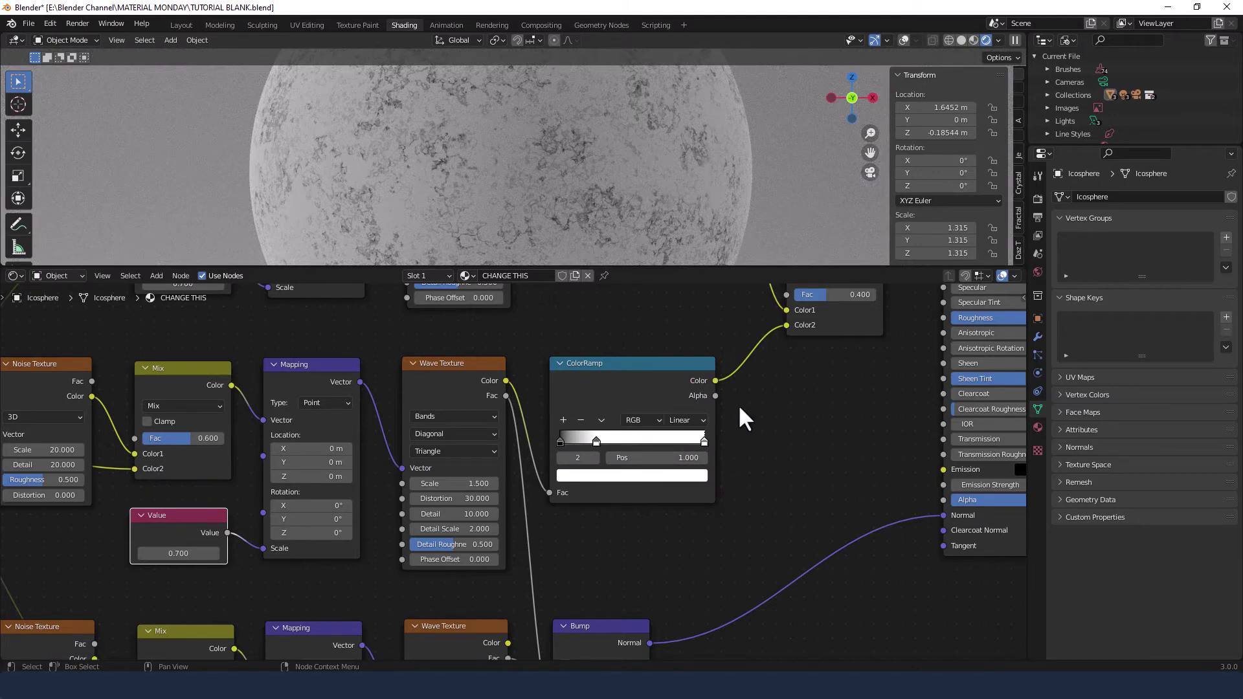
click(693, 421)
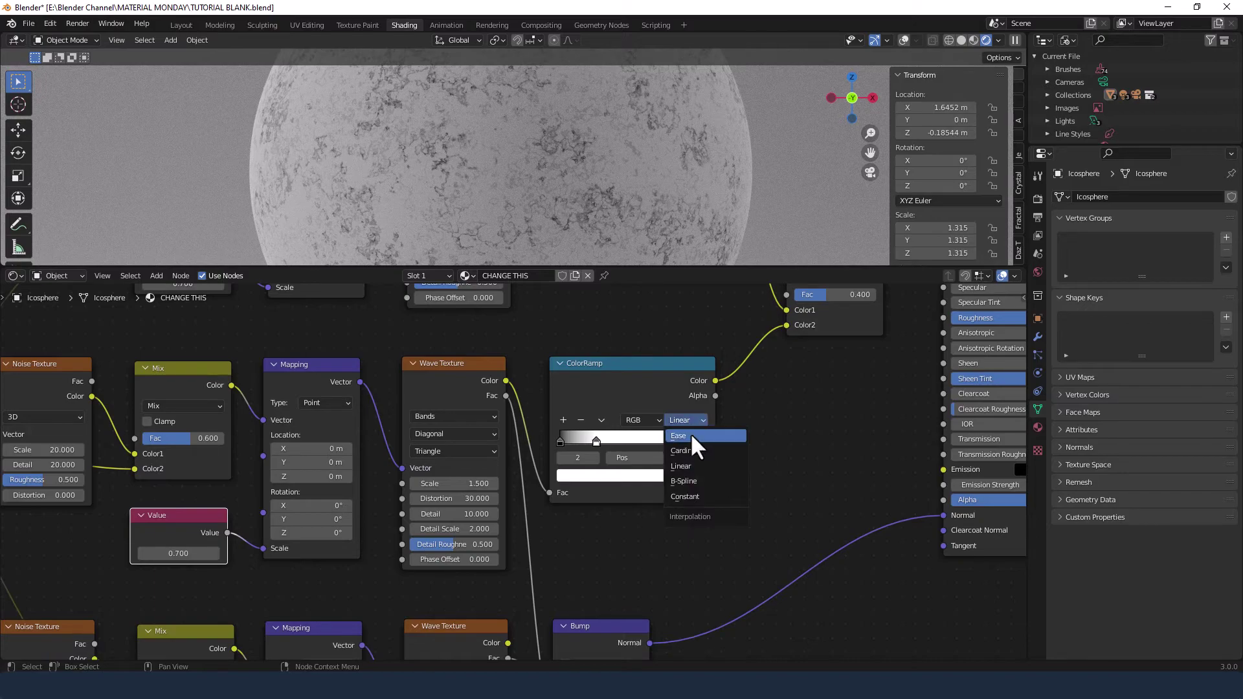
click(690, 433)
Step: Add a third stop at the white end of the uppermost ColorRamp and colour it pure white (FFFFFF)
middle_drag(753, 403, 755, 598)
click(572, 355)
drag(584, 373, 720, 380)
click(706, 412)
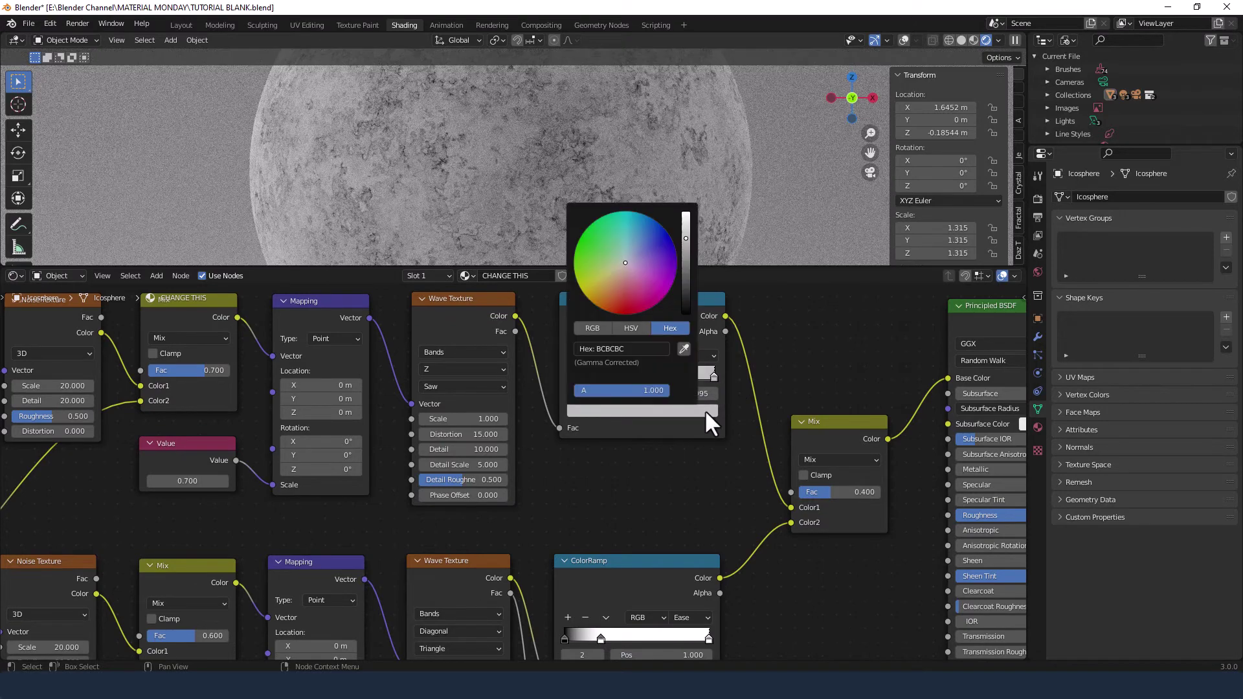
drag(686, 238, 691, 200)
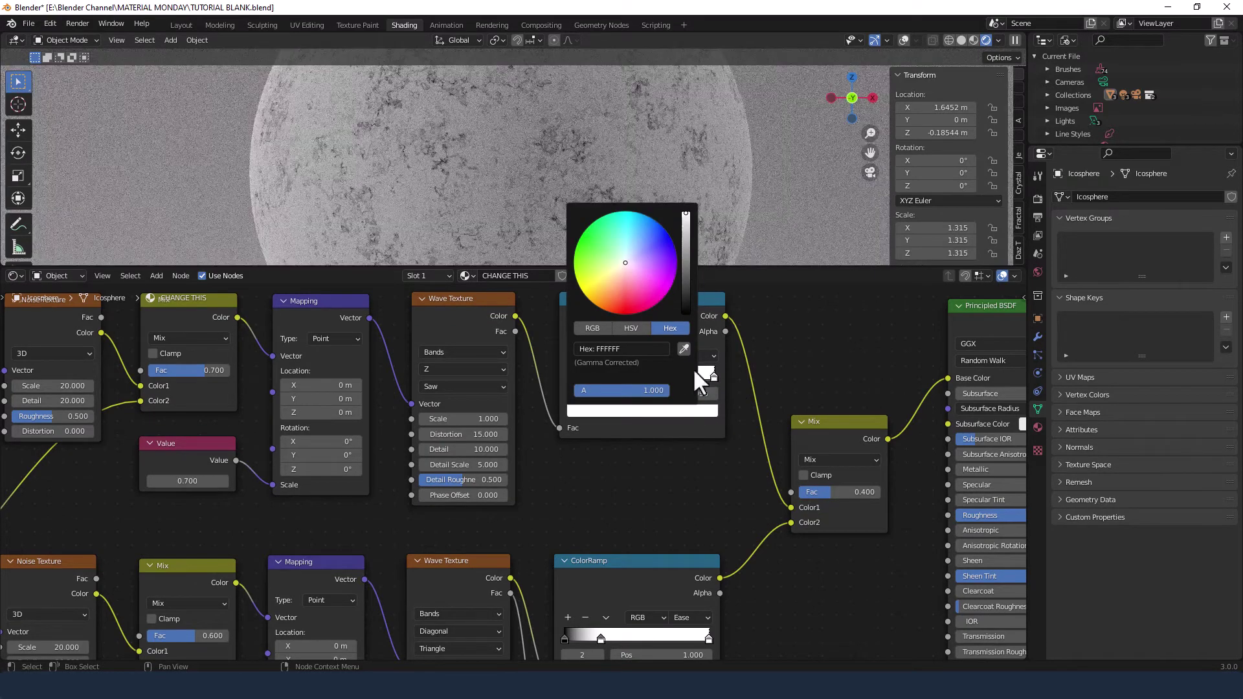
Step: Set the lowest chain's Noise Texture Scale to 10 and Detail to 20, and its Mix node's Fac to 0.75
middle_drag(705, 531, 847, 319)
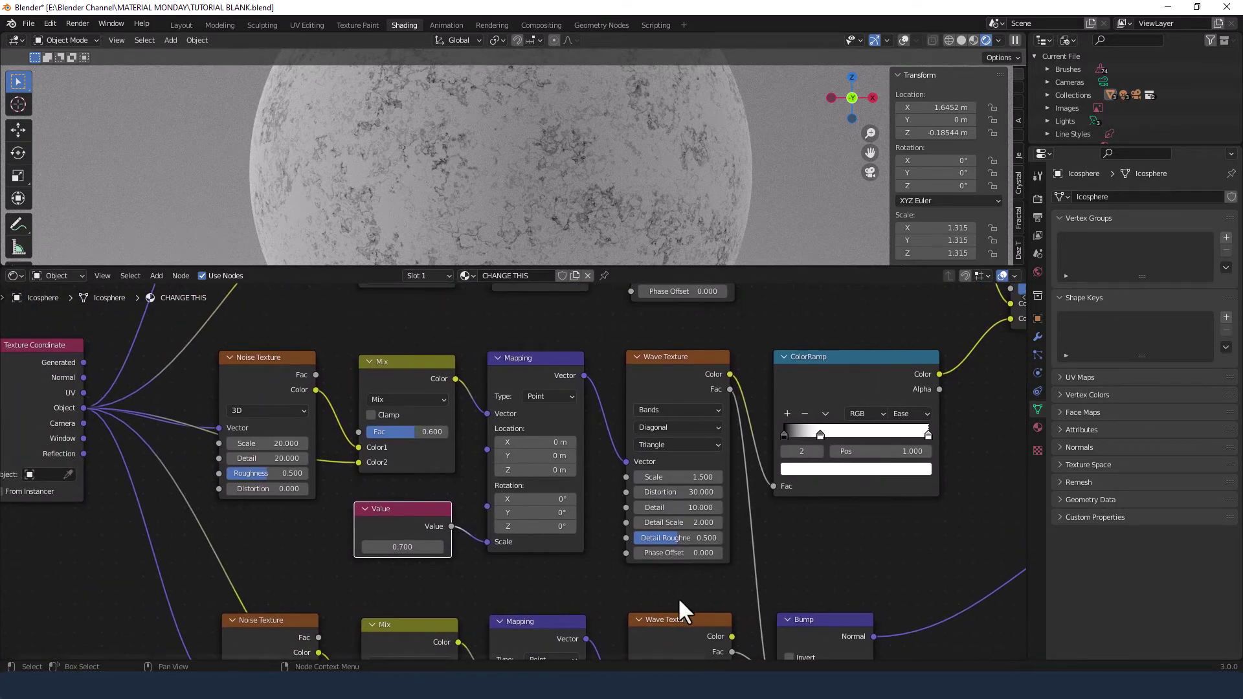
middle_drag(668, 608, 661, 352)
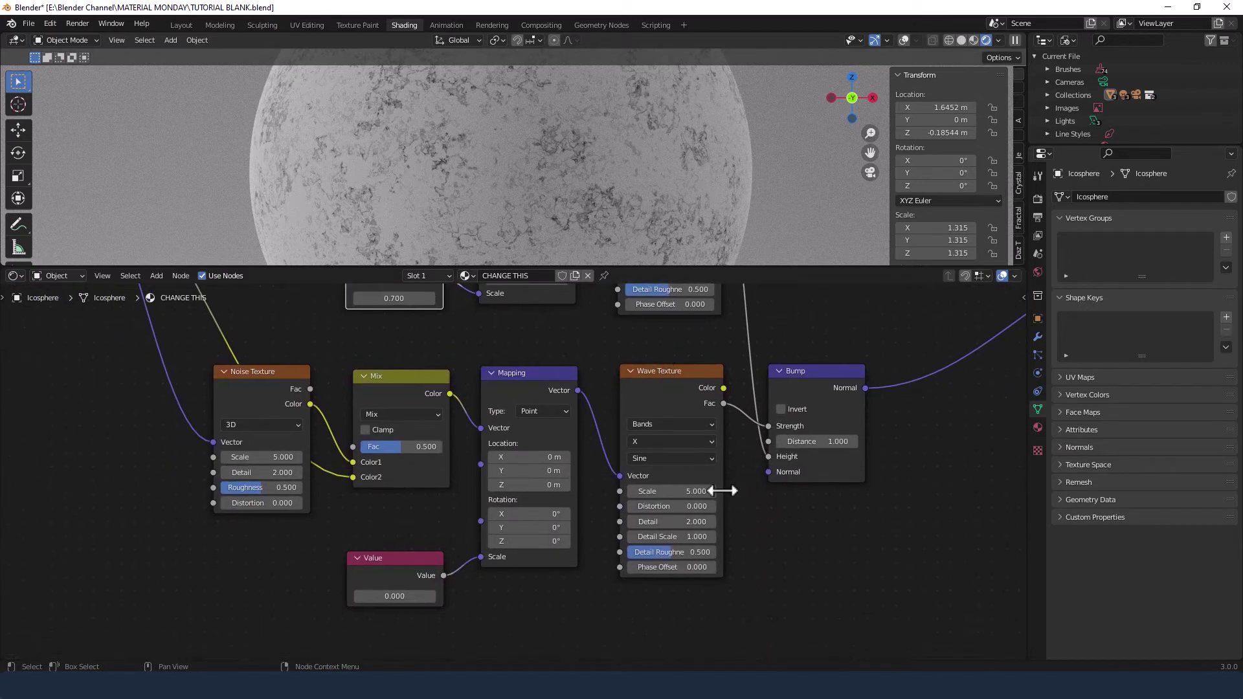
click(272, 457)
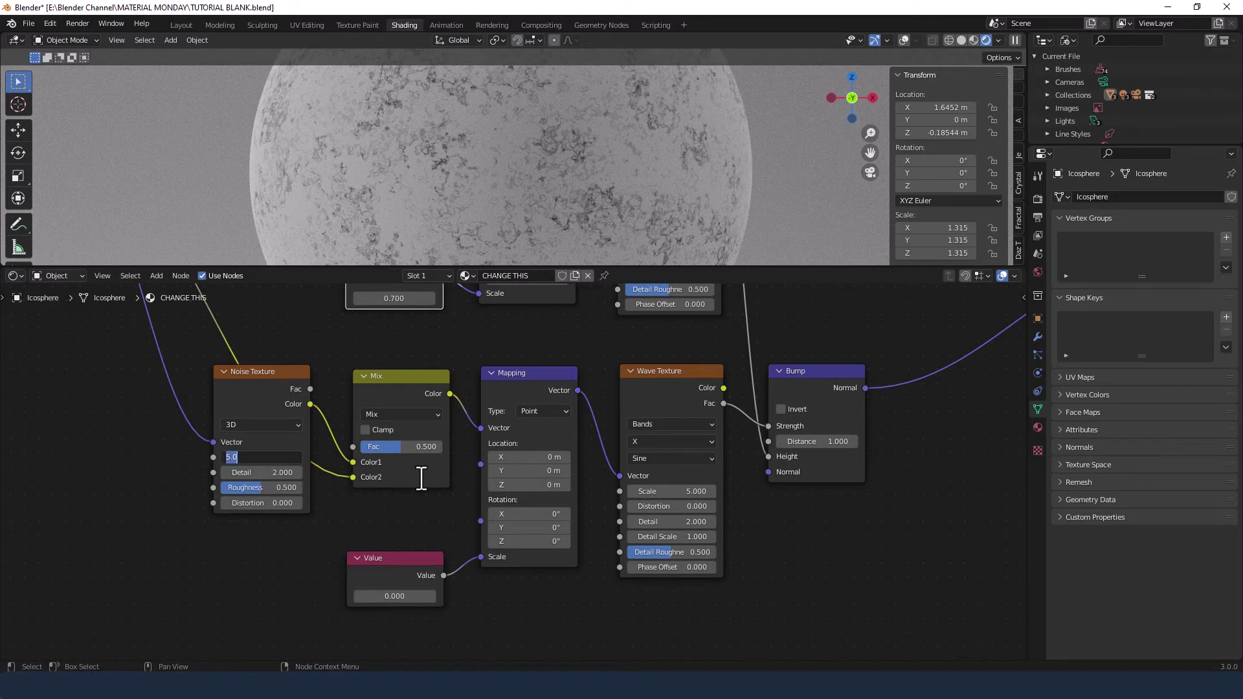
text(10)
key(Tab)
text(20)
key(Return)
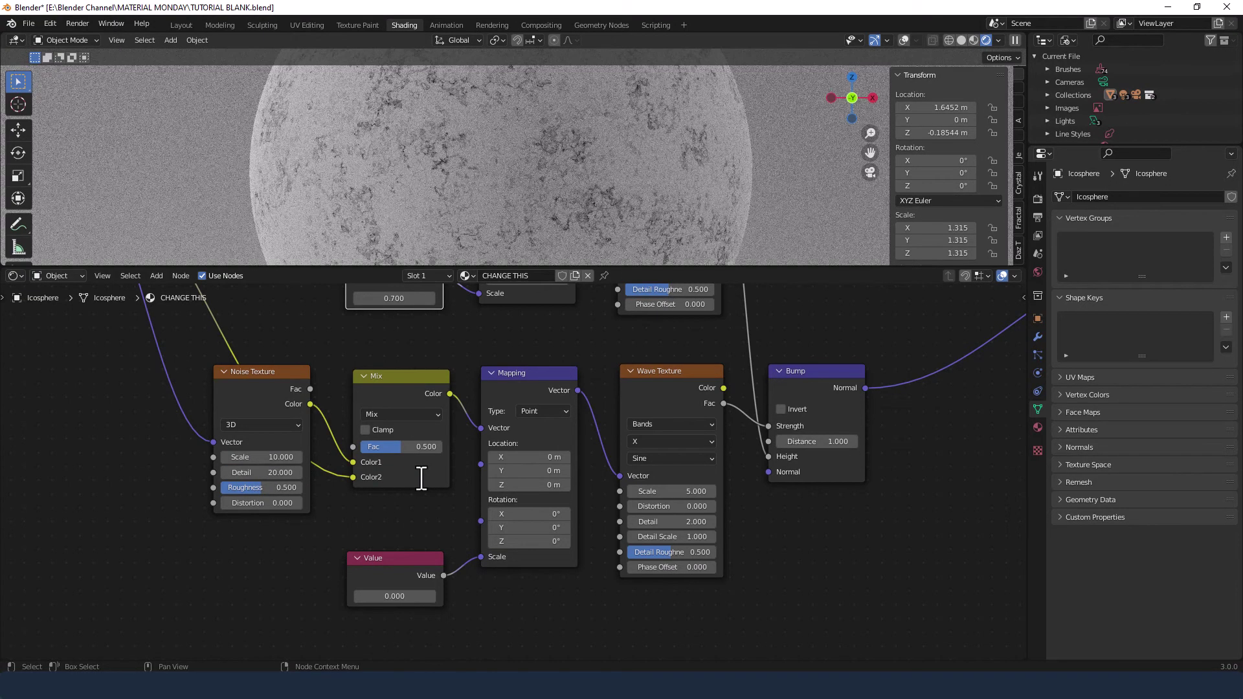
click(401, 447)
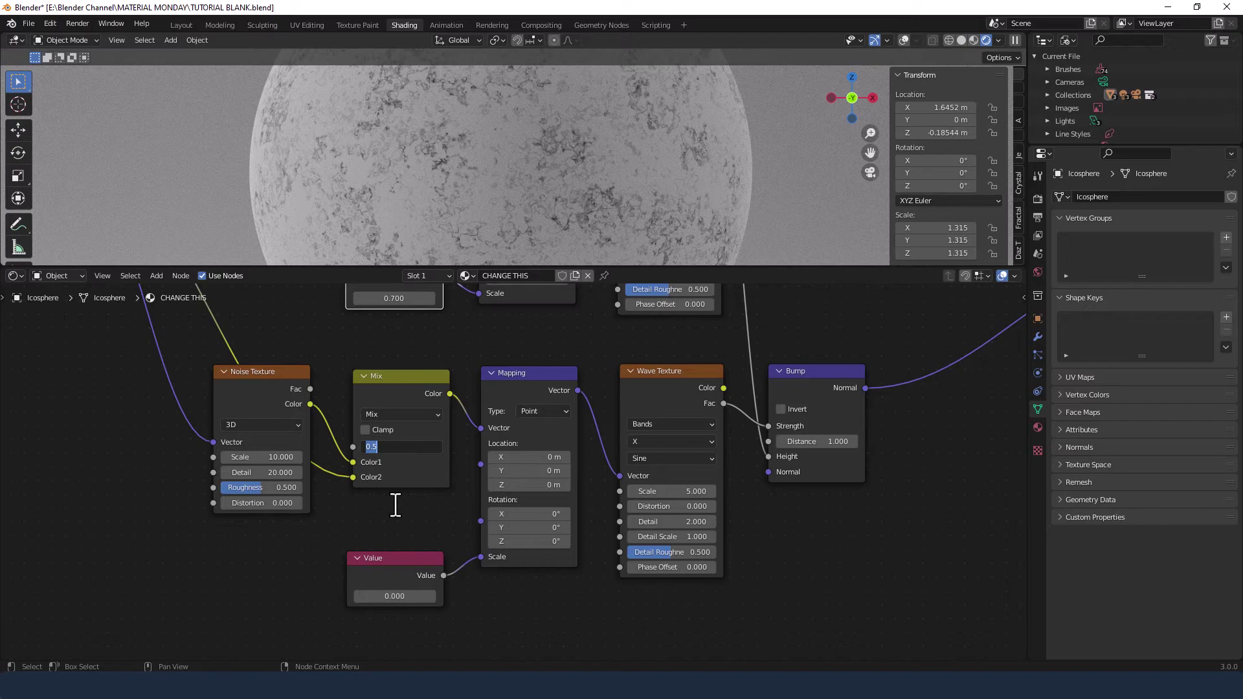
text(0.75)
key(Return)
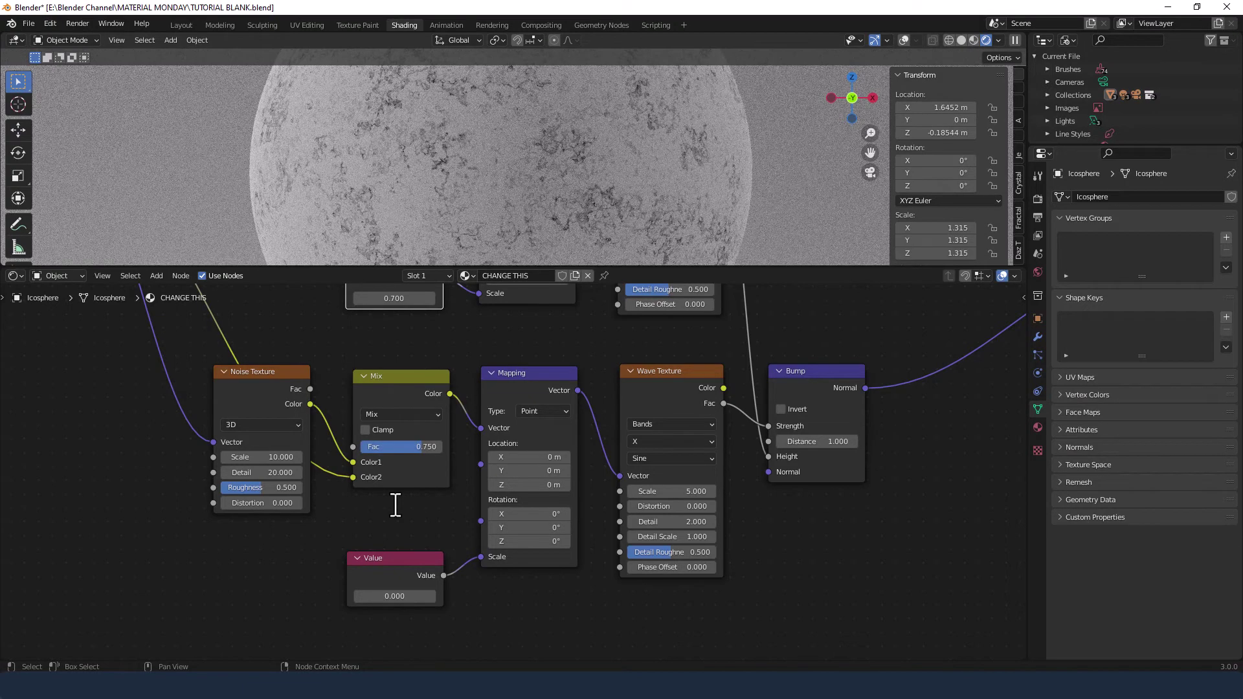
Step: Set the lowest chain's Value node, which drives the Mapping scale, to 1.5
click(396, 594)
text(1.5)
key(Return)
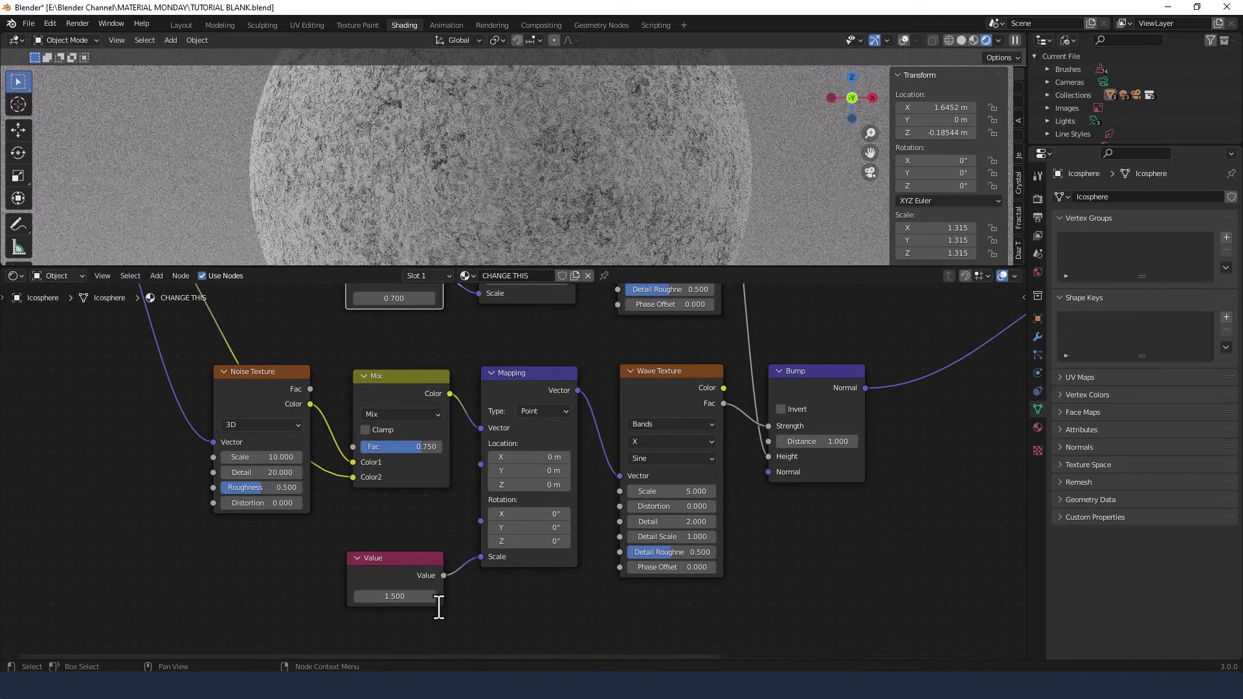
Step: Set the lowest Wave Texture's Scale to 10, Distortion to 15, Detail to 10 and Detail Scale to 5
middle_drag(520, 595, 421, 590)
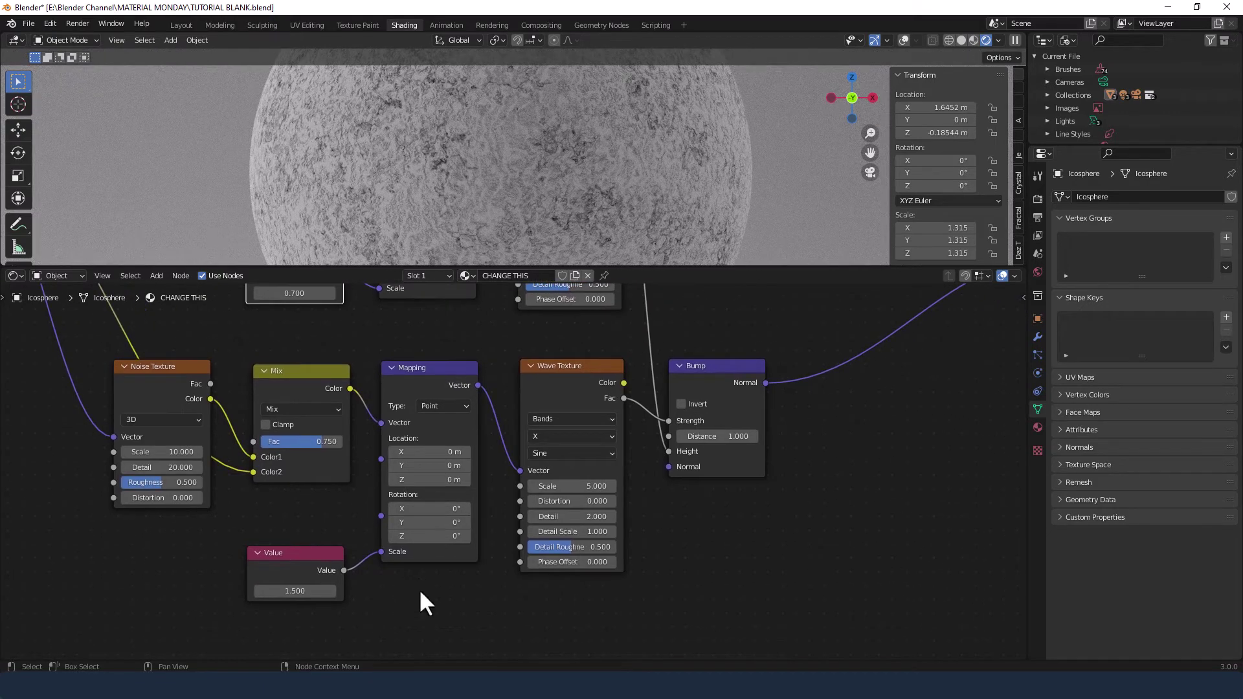
double_click(591, 486)
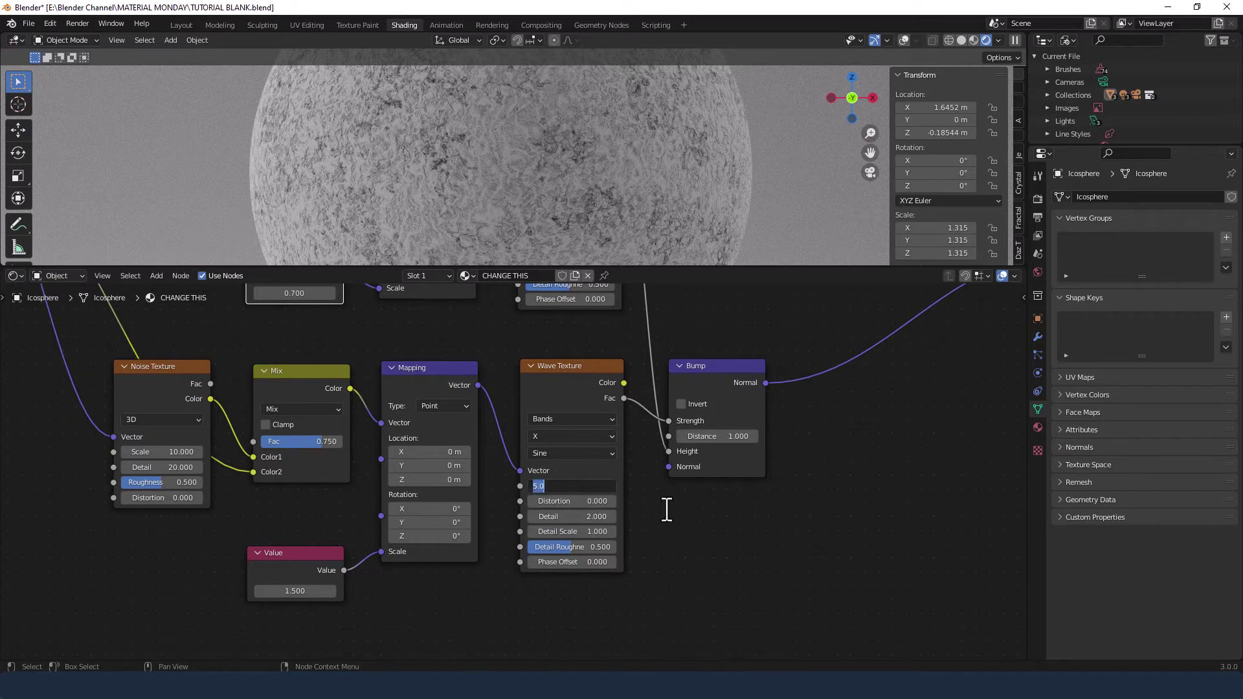
text(10)
key(Tab)
text(15)
key(Tab)
text(10)
key(Tab)
text(5)
key(Return)
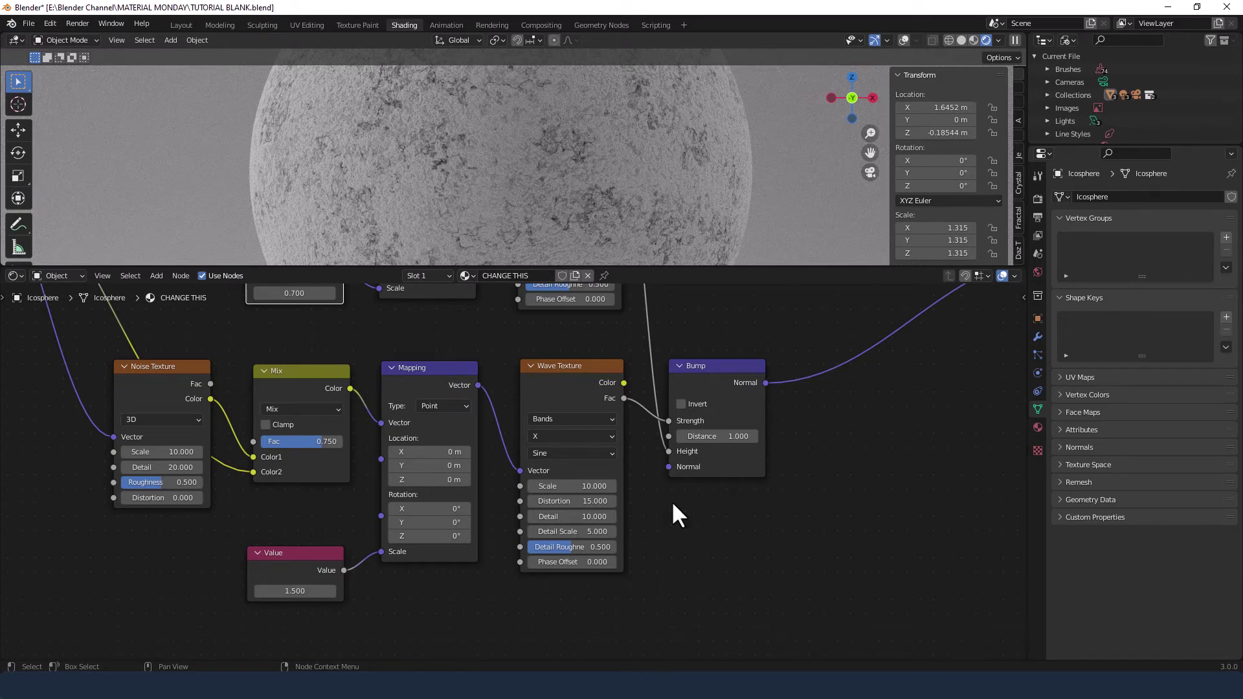
Step: Move the lowest chain's Value node slightly up, closer beneath its Mix node
scroll(670, 499, down, 4)
middle_drag(757, 469, 784, 577)
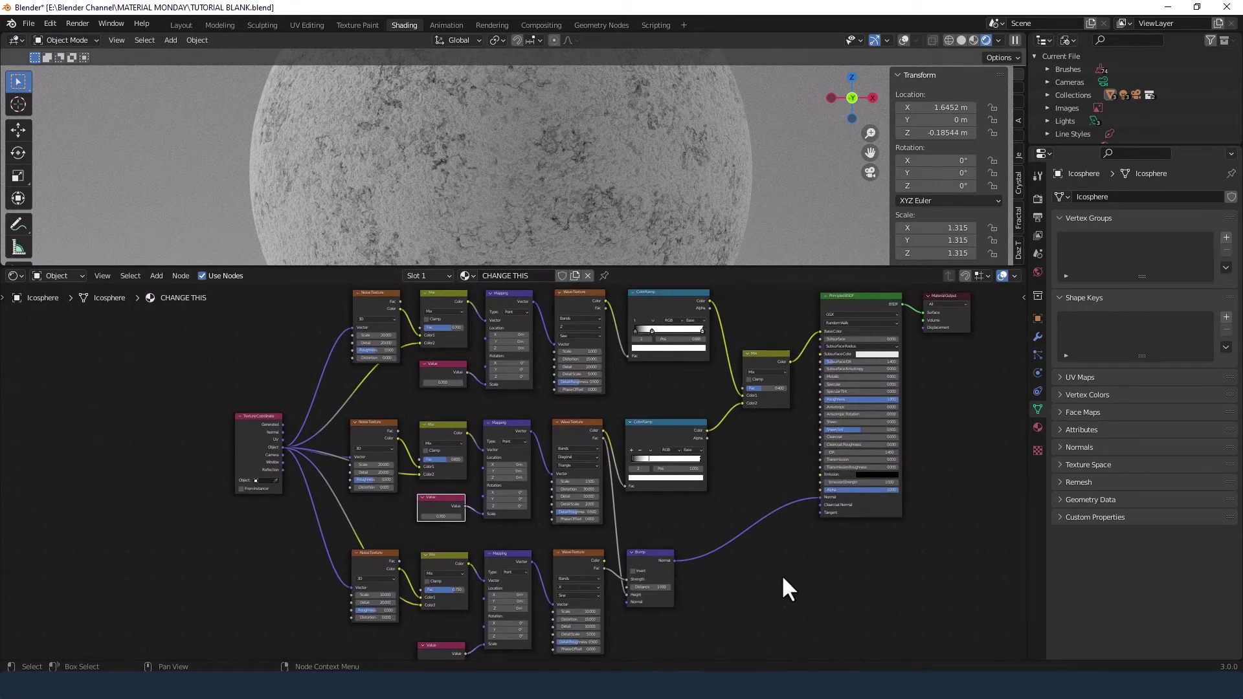
scroll(782, 574, down, 1)
drag(452, 636, 457, 620)
middle_drag(779, 537, 763, 542)
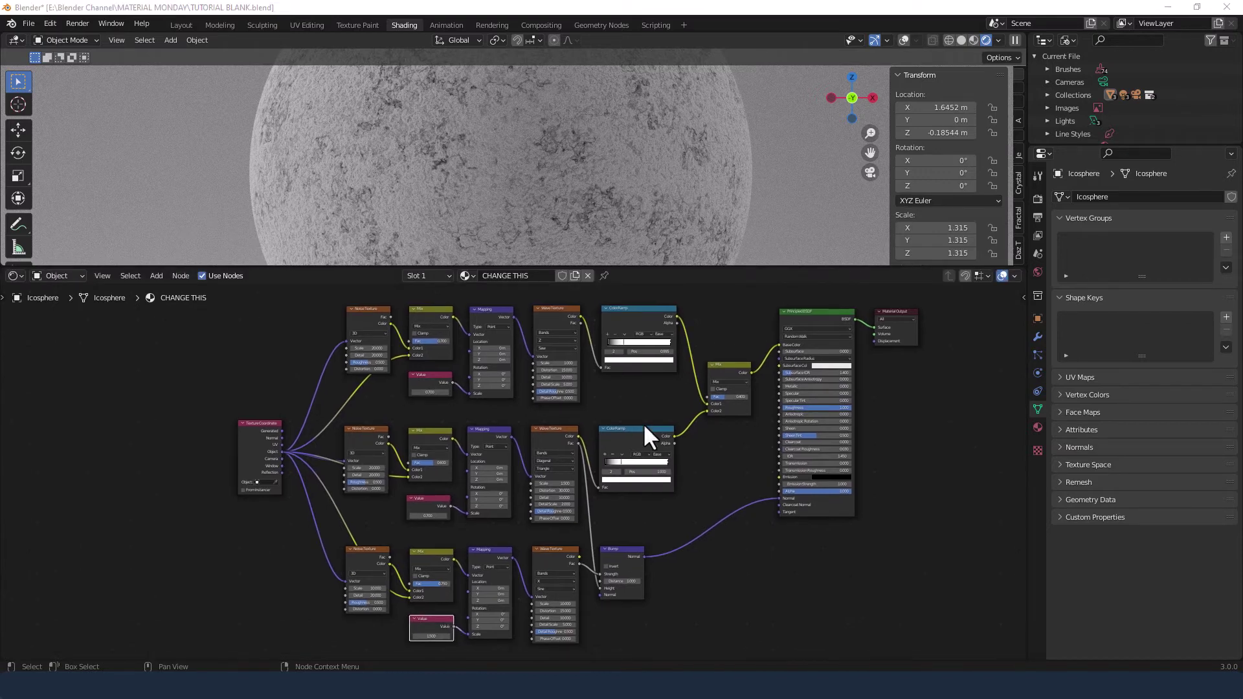
Step: Tint the uppermost ColorRamp's middle stop pale orange in HSV, with a saturation of 0.25
scroll(643, 367, up, 4)
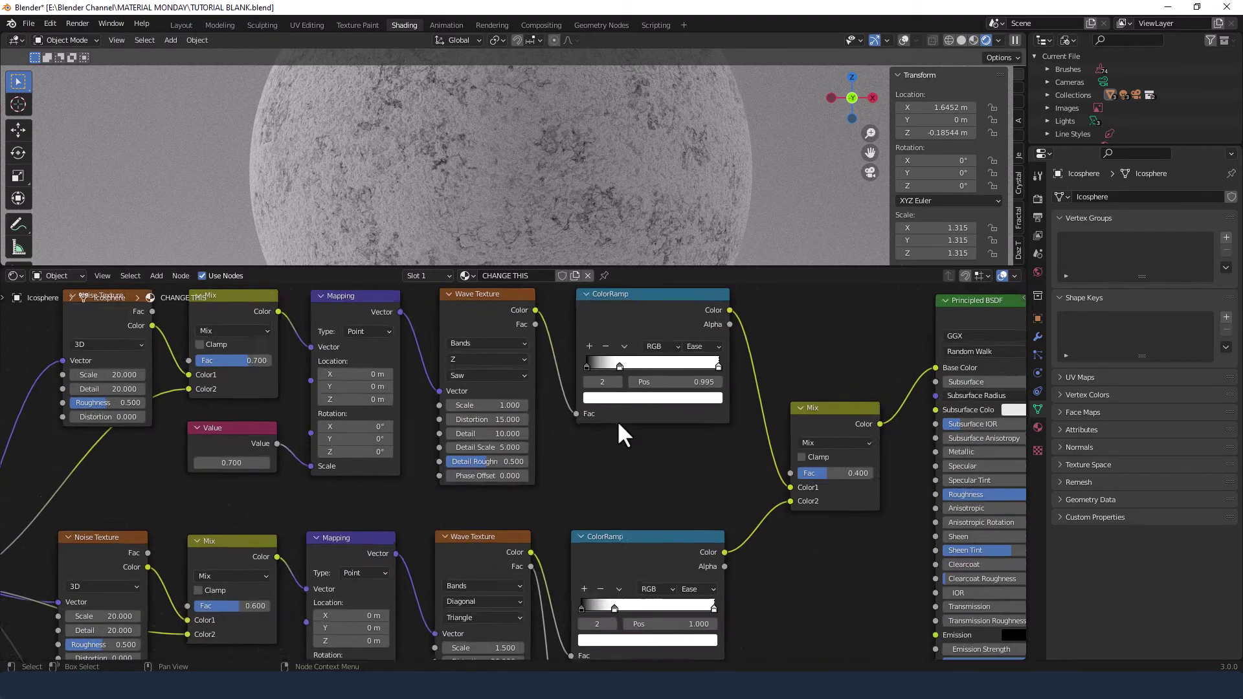
middle_drag(619, 421, 519, 531)
scroll(541, 504, up, 1)
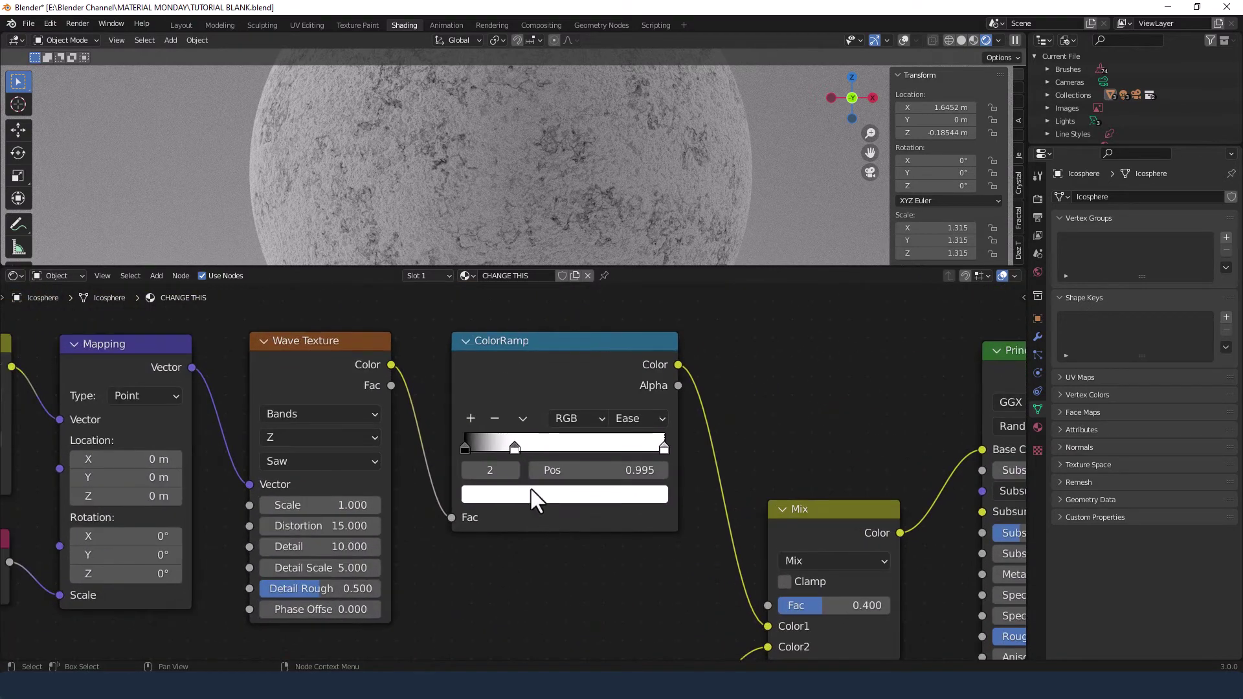
click(515, 445)
scroll(550, 500, up, 1)
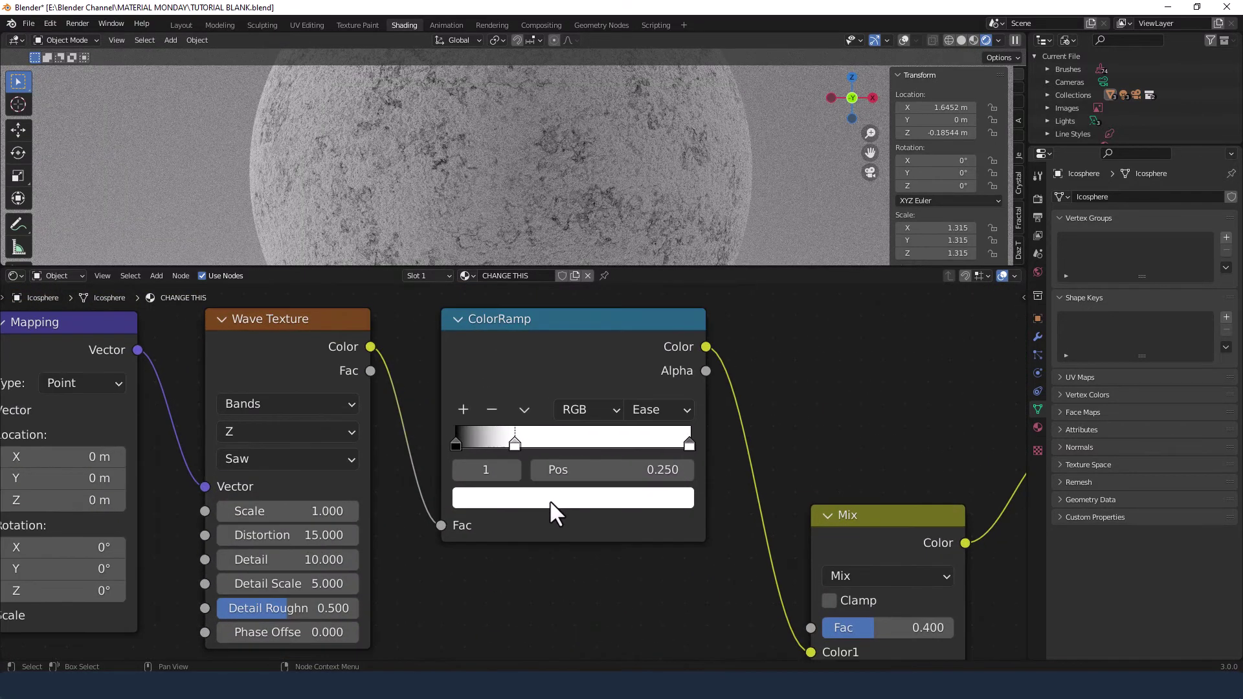
click(550, 500)
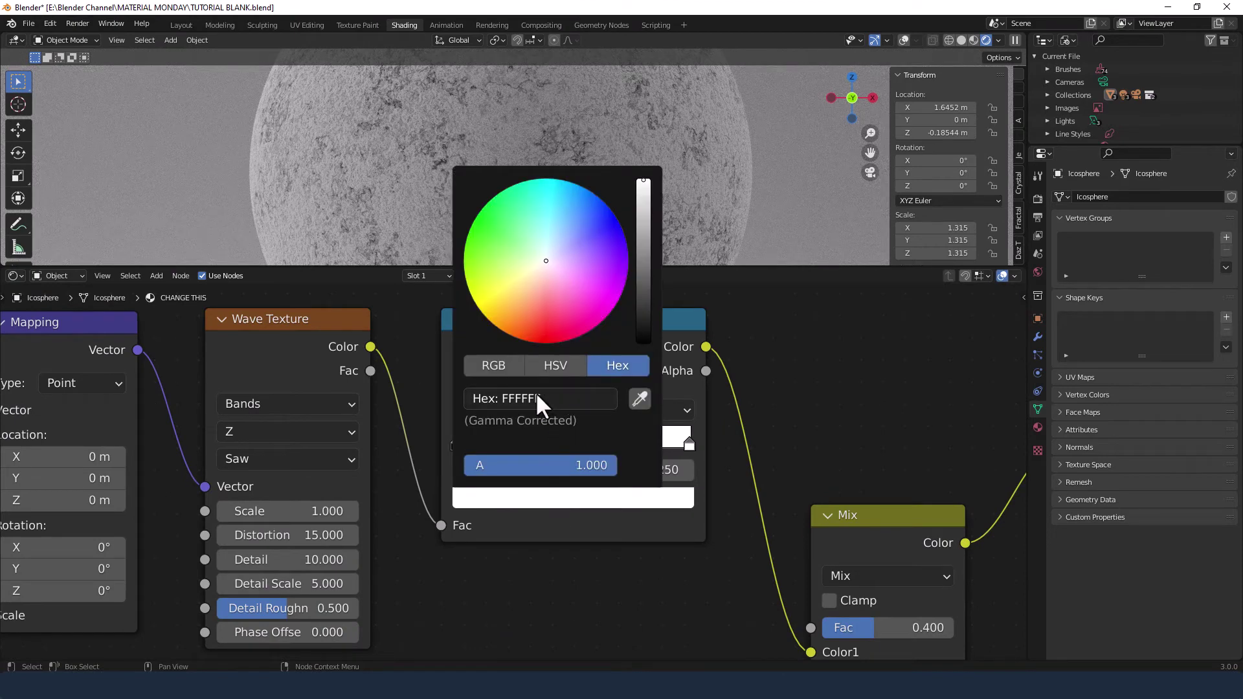
click(579, 364)
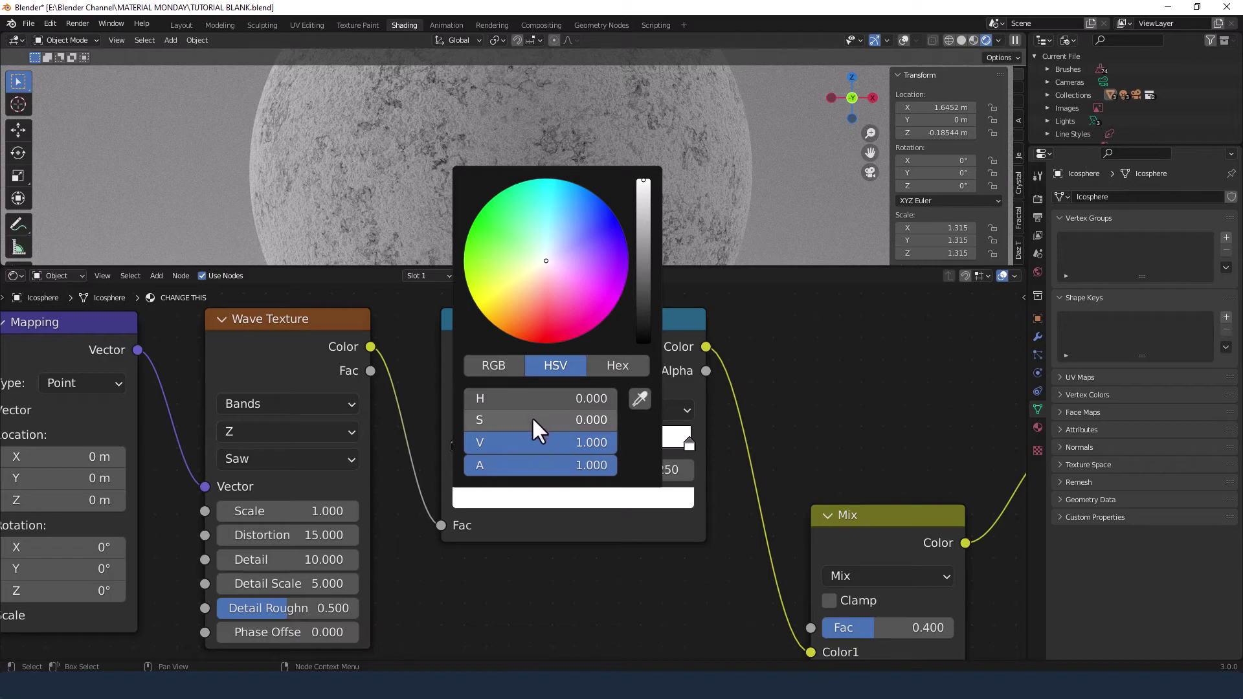
drag(531, 417, 570, 417)
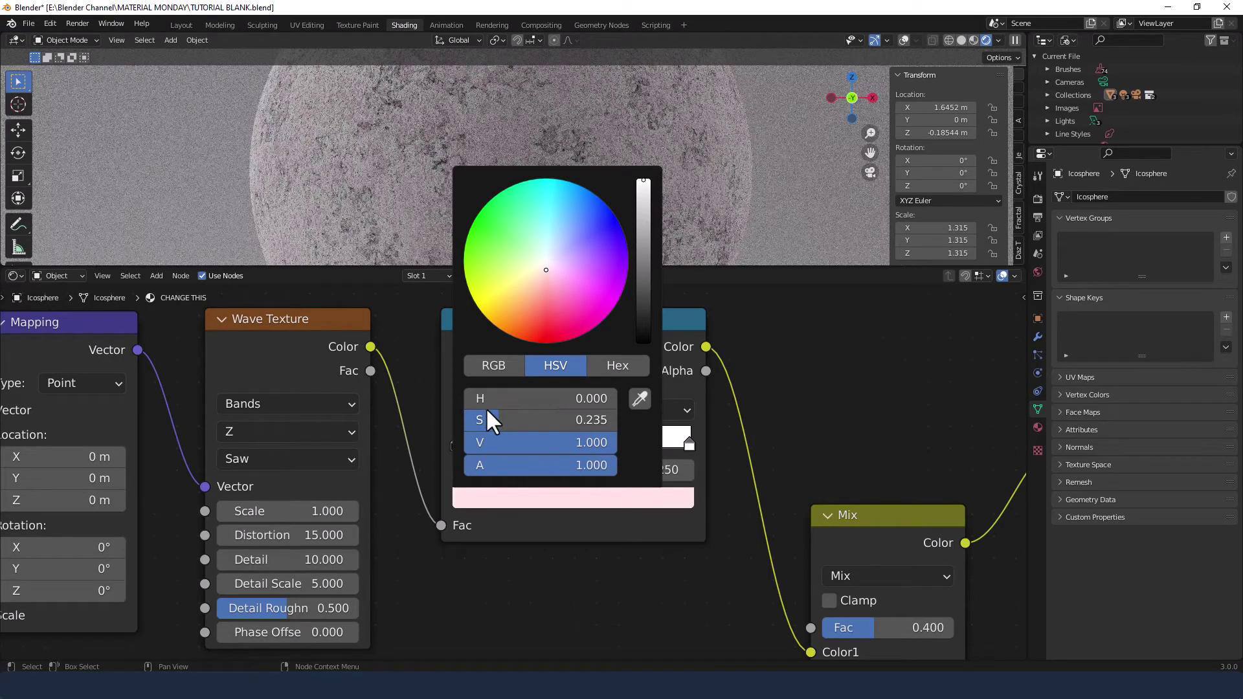
mouse_move(480, 396)
mouse_down()
mouse_move(496, 396)
mouse_move(487, 423)
mouse_up()
click(500, 421)
key(BackSpace)
text(.25)
key(Return)
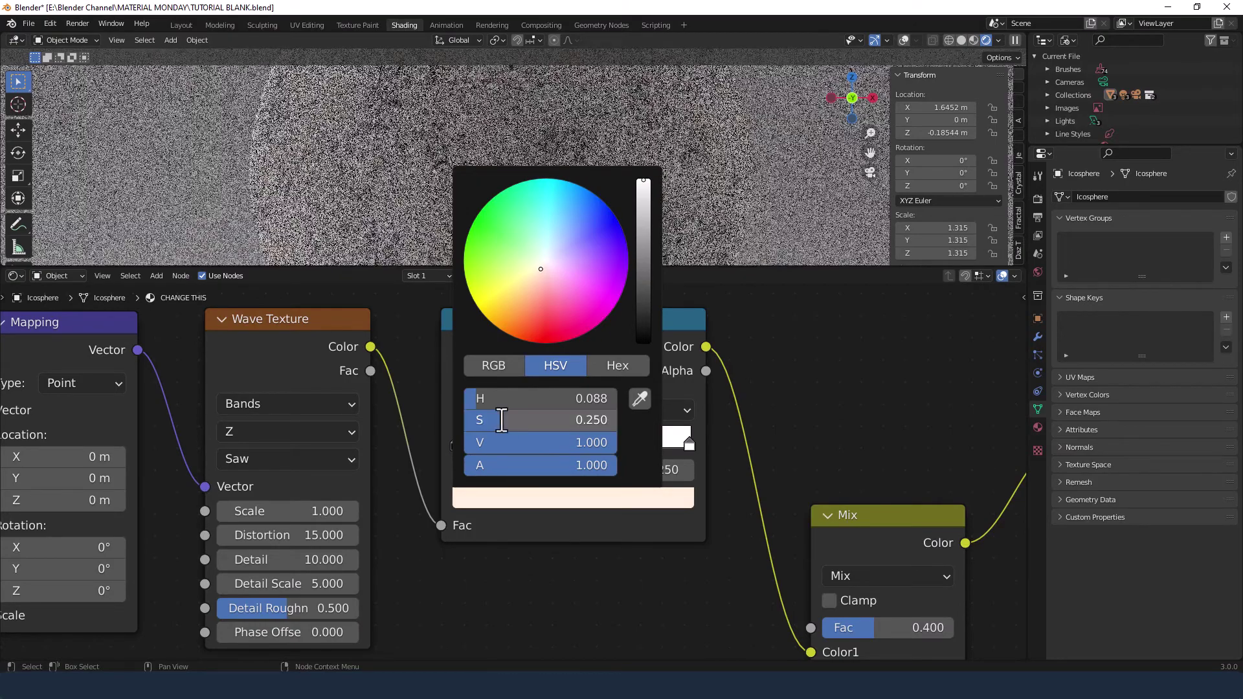
Step: Set the hue of the uppermost ColorRamp's middle stop to 0.1
click(510, 400)
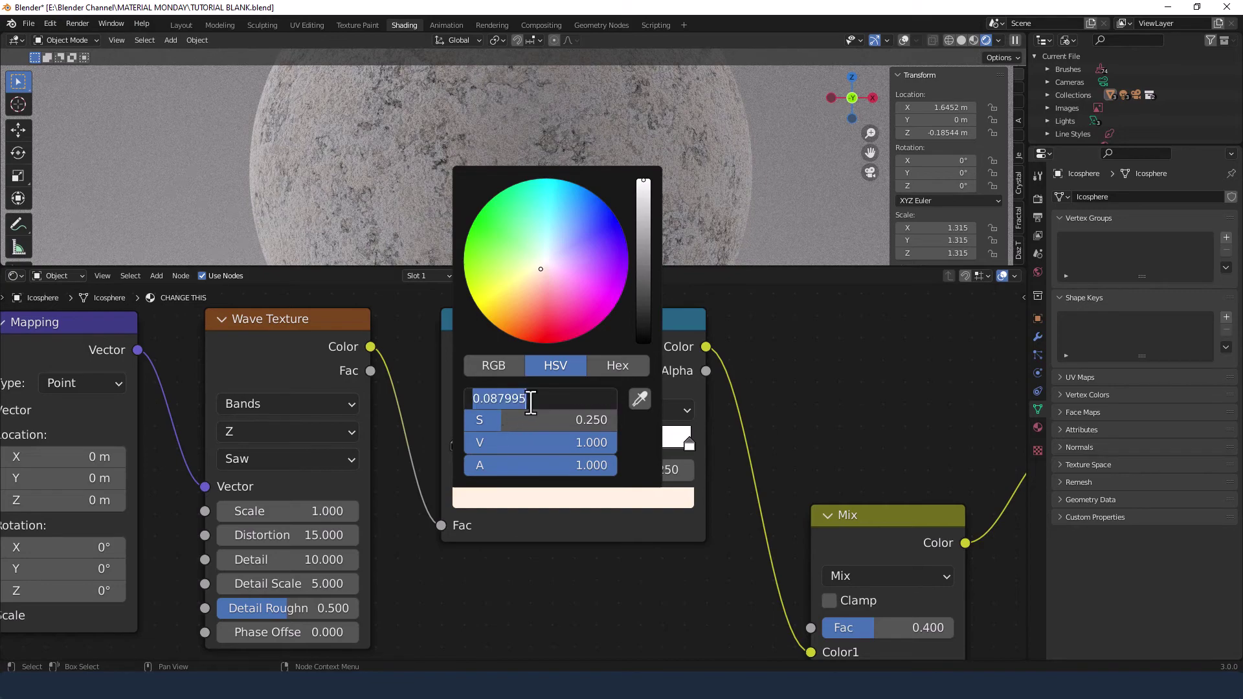
key(BackSpace)
text(.1)
key(Return)
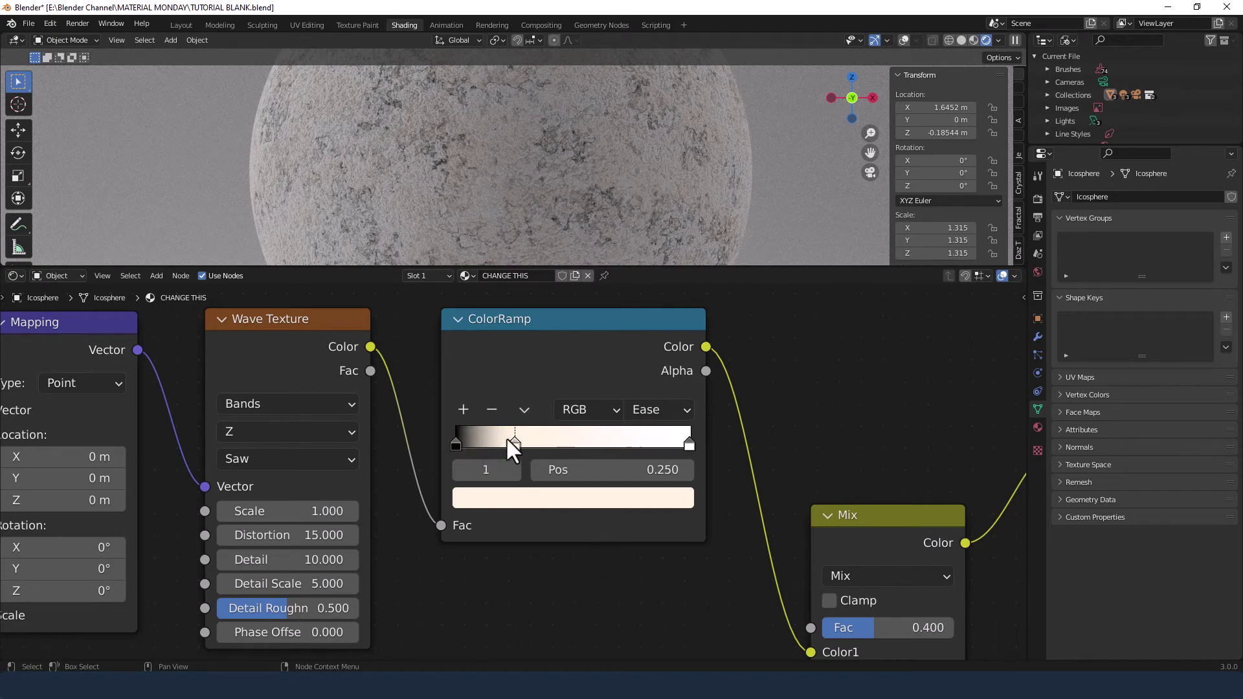
click(521, 497)
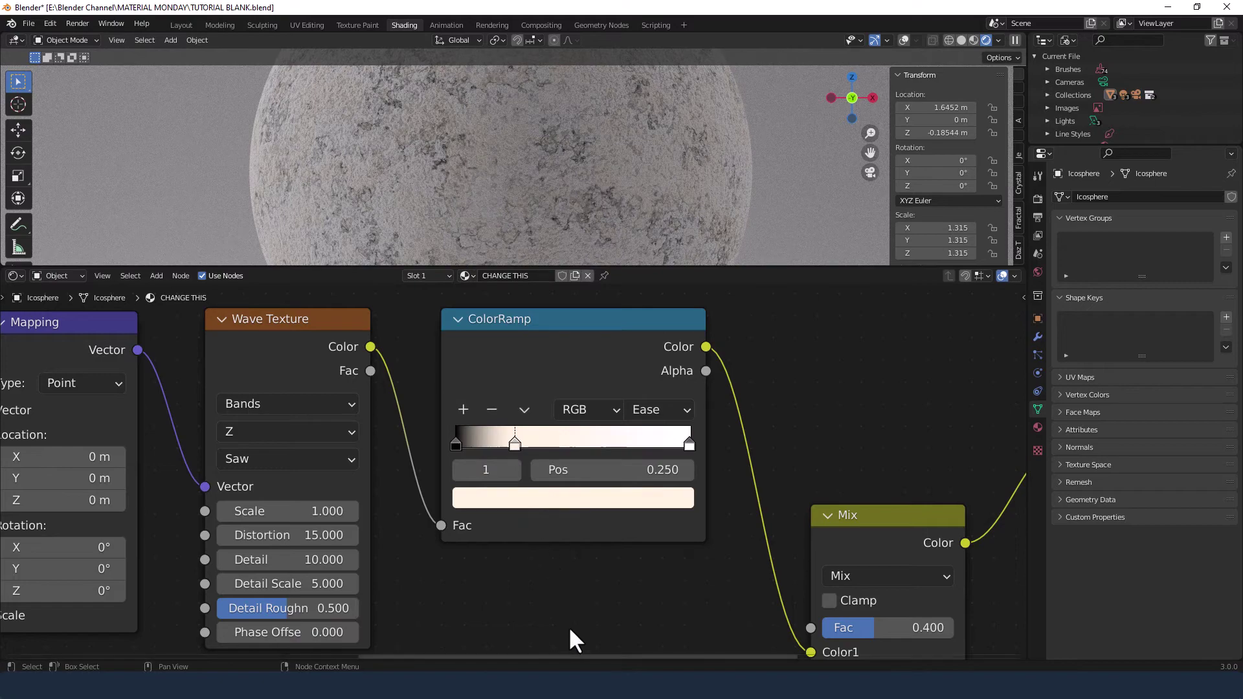
Step: Colour the middle chain ColorRamp's middle stop with HSV hue 0.1 and saturation 0.25
shift+scroll(569, 453, down, 5)
shift+scroll(572, 505, down, 5)
click(510, 472)
click(524, 526)
click(531, 429)
text(.1)
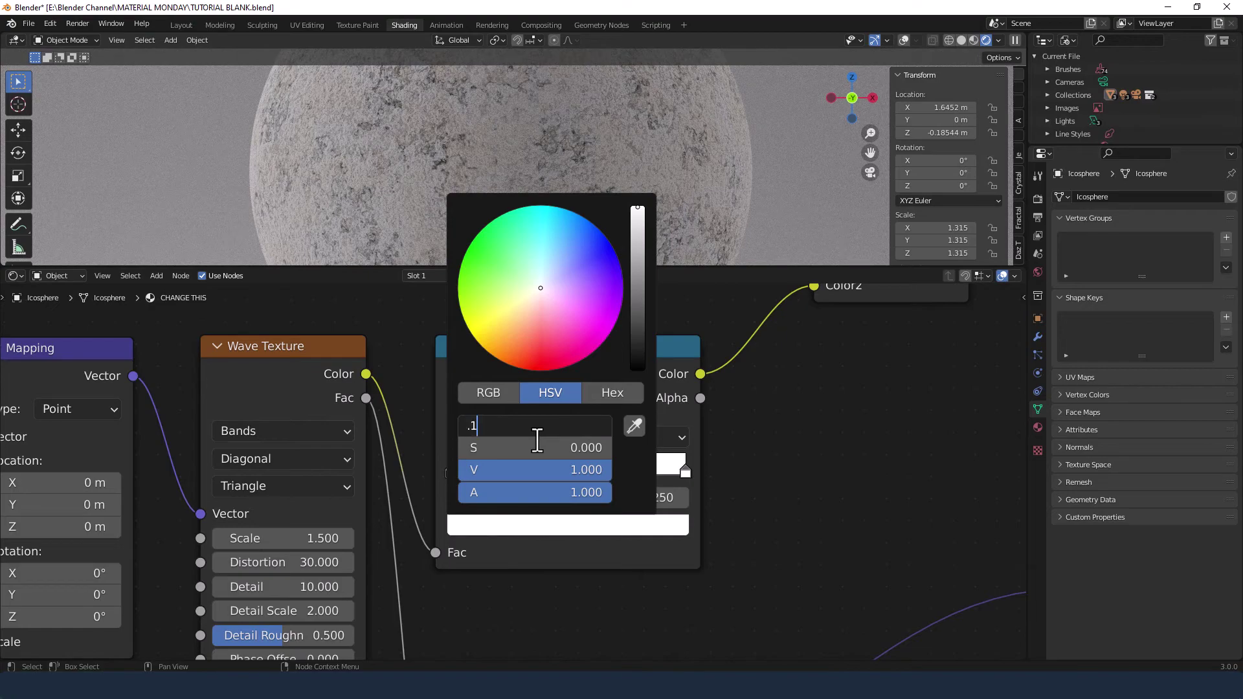
key(Tab)
text(.25)
key(Tab)
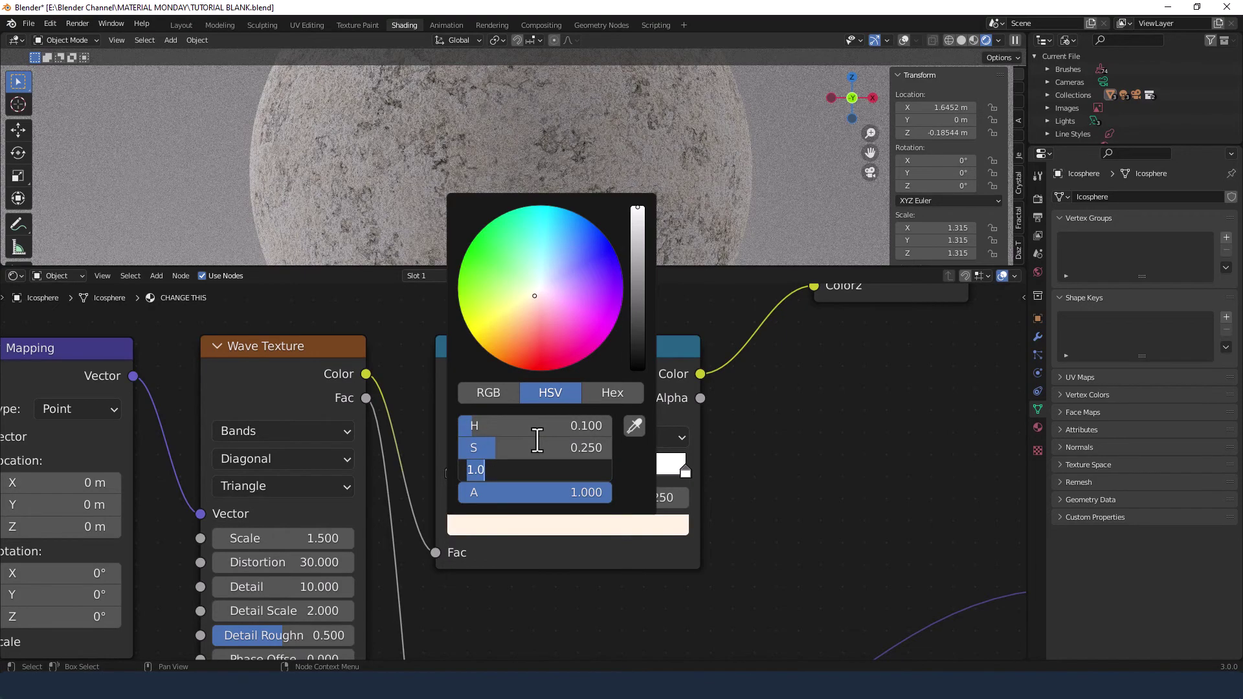
key(Return)
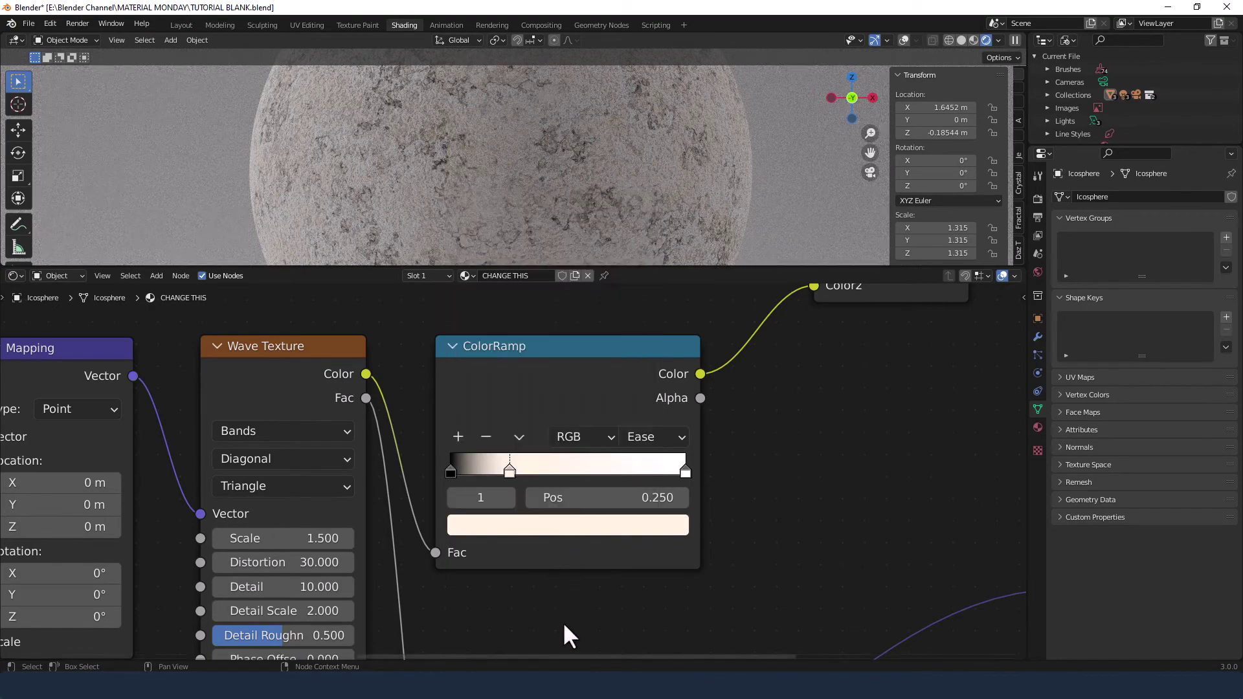
Step: Nudge the tinted stop of the middle chain's ColorRamp and set its position to 0.26
middle_drag(570, 610, 588, 590)
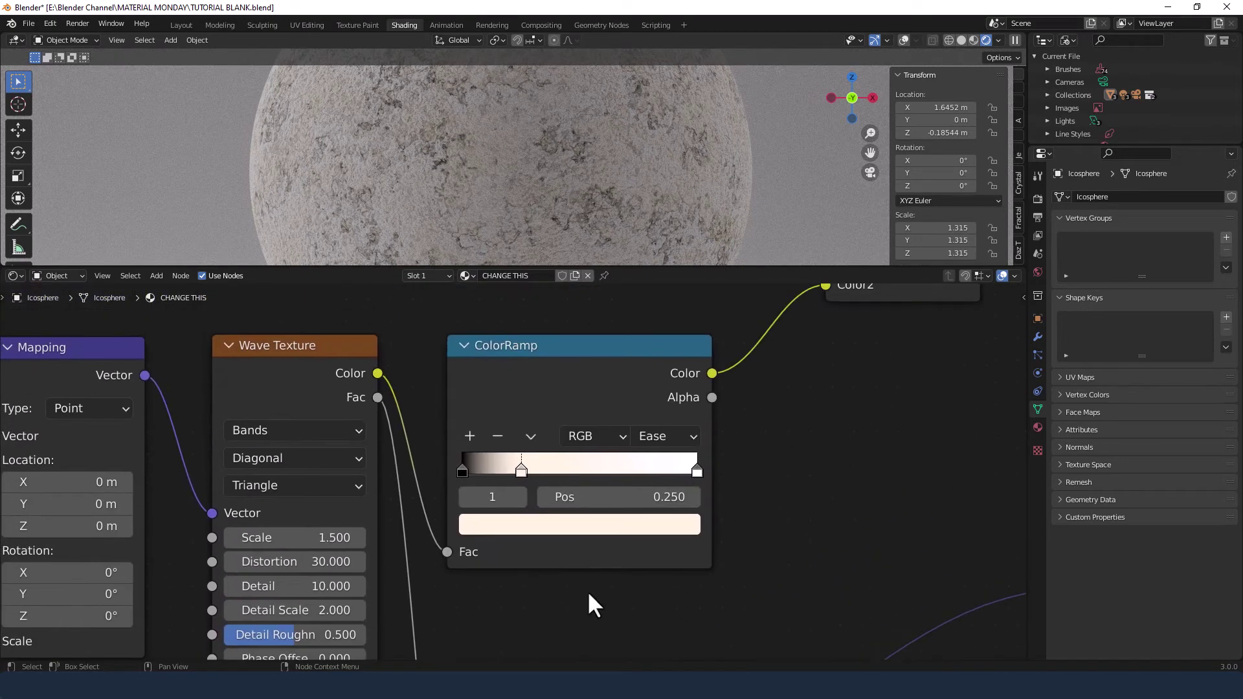
middle_drag(573, 538, 565, 572)
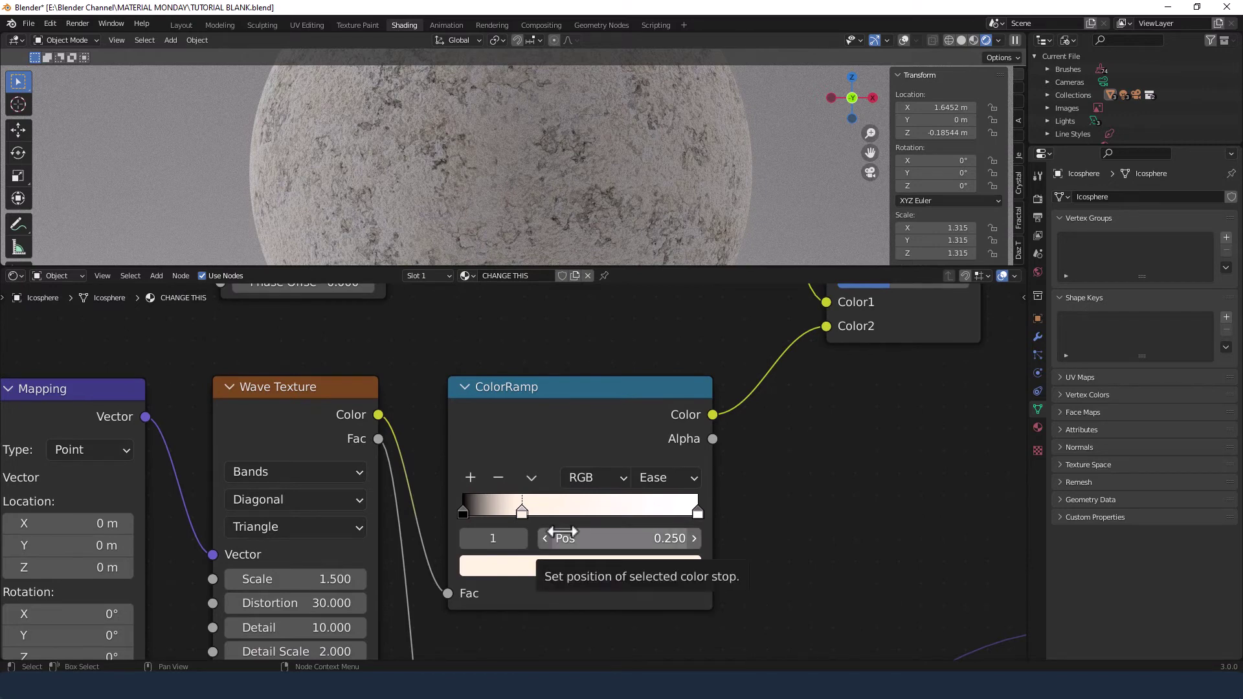
mouse_move(523, 510)
mouse_down()
mouse_move(541, 510)
mouse_move(526, 511)
mouse_up()
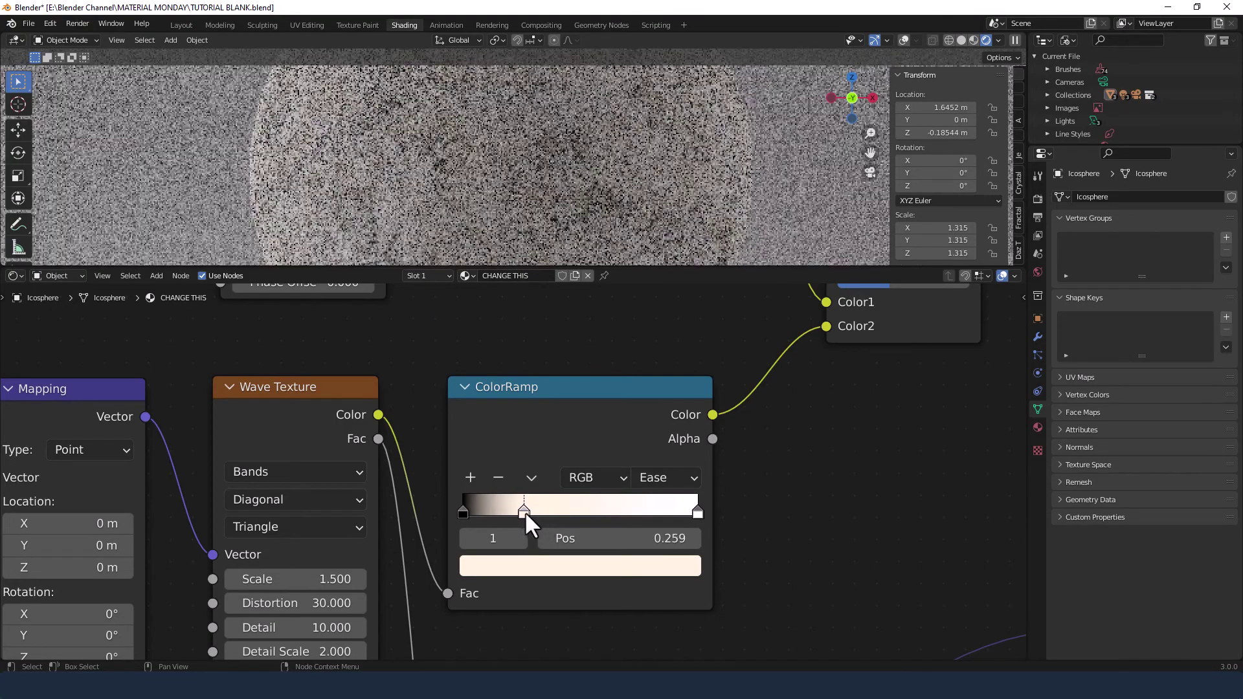
click(583, 538)
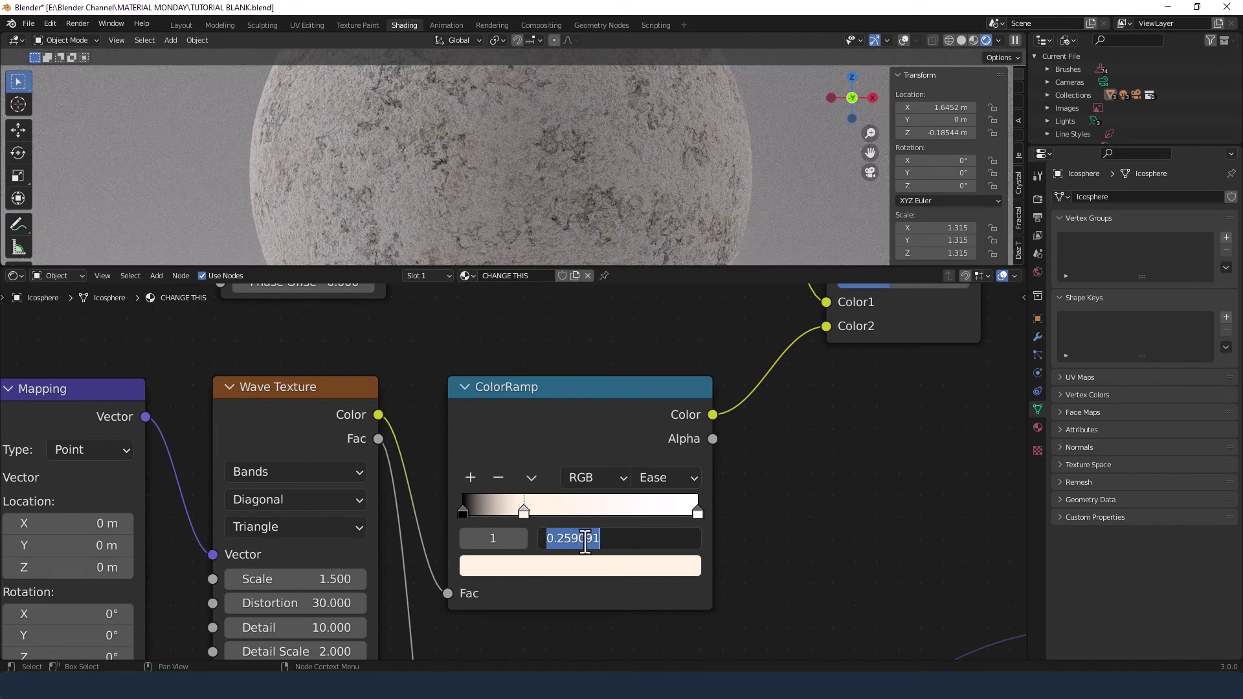
text(.26)
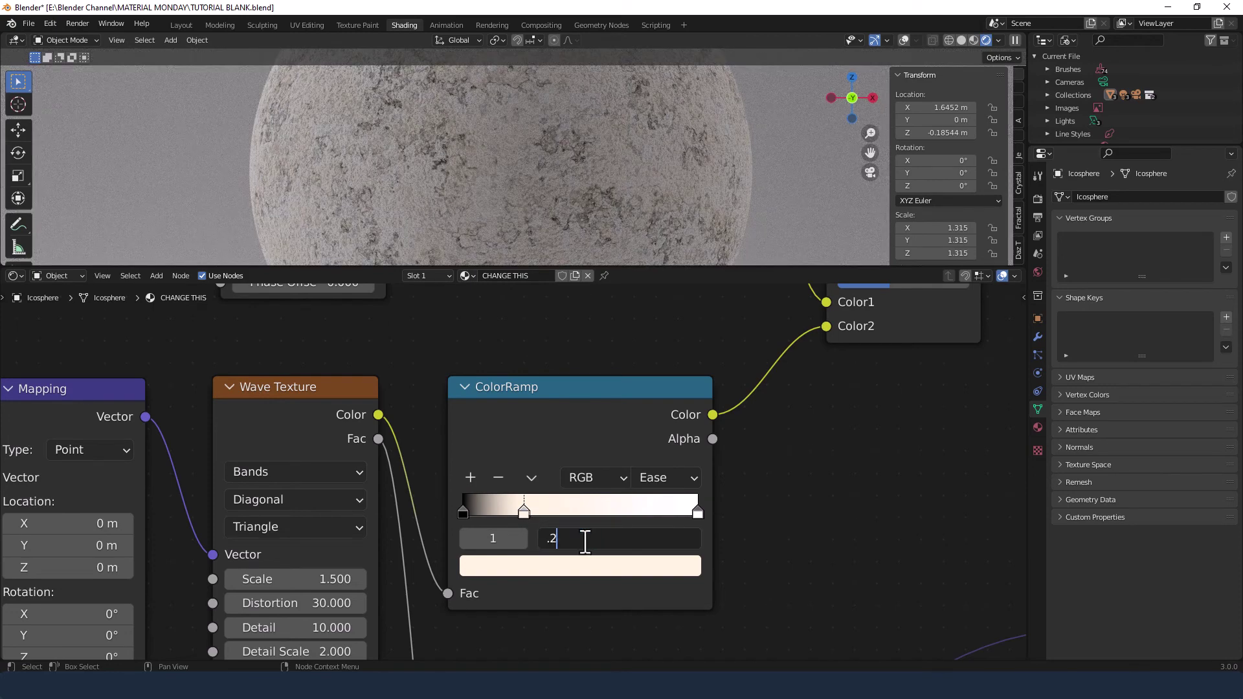
key(Return)
Step: Show the scene's final-render sampling settings, including noise threshold, maximum samples and denoising
middle_drag(573, 350, 527, 506)
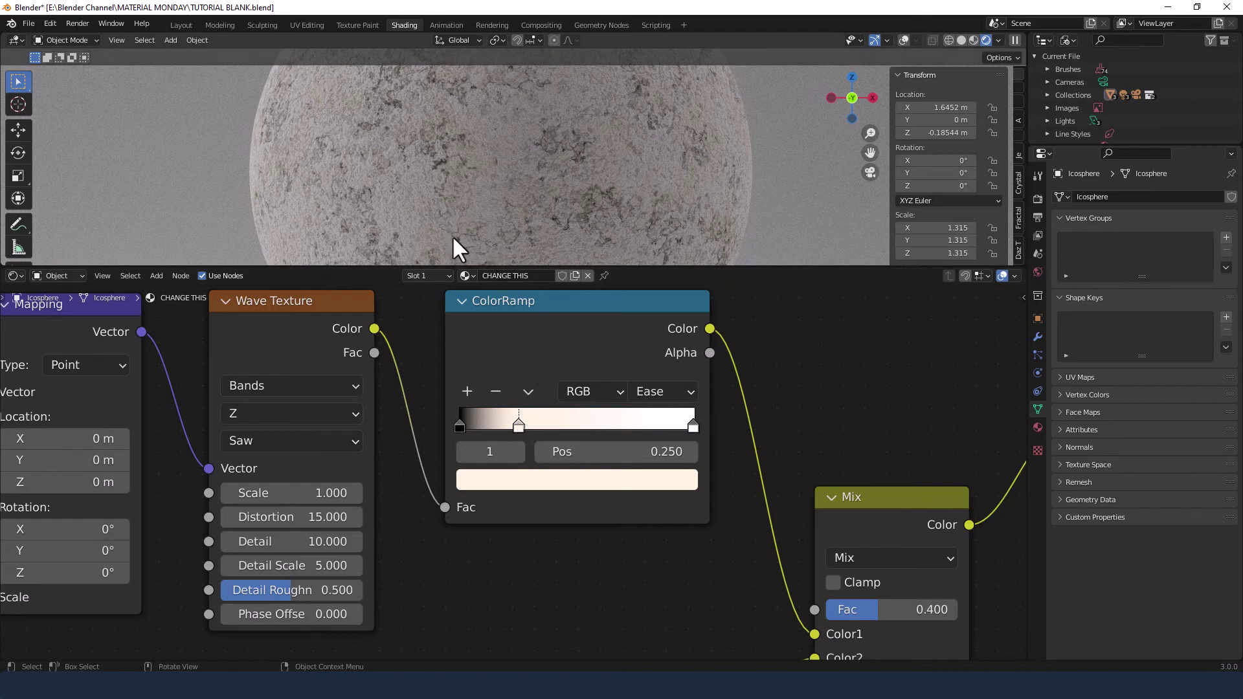
scroll(448, 477, down, 8)
middle_drag(475, 526, 555, 383)
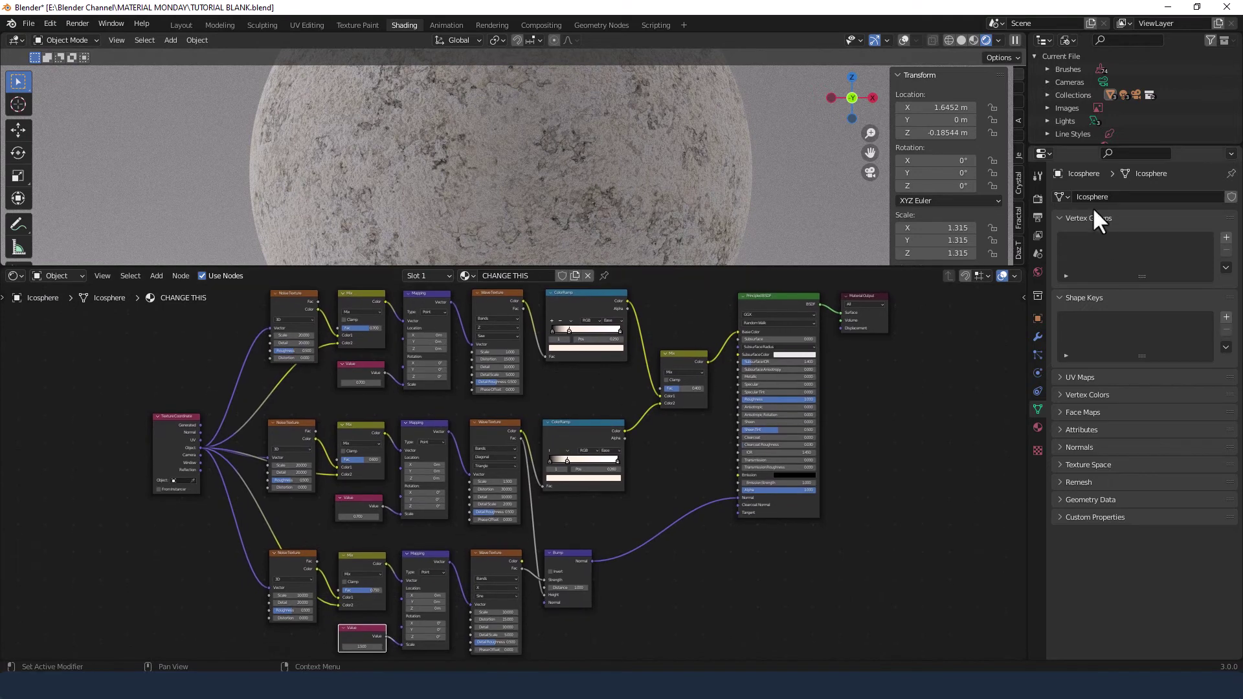
click(1037, 199)
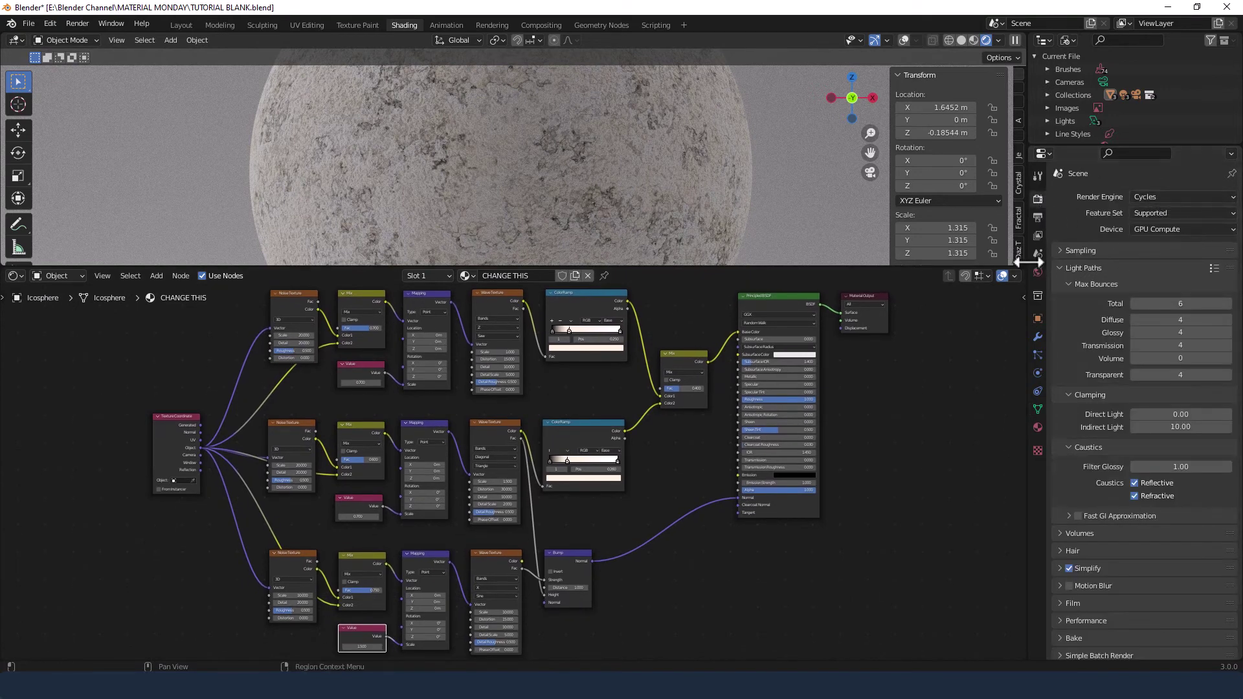
click(1061, 251)
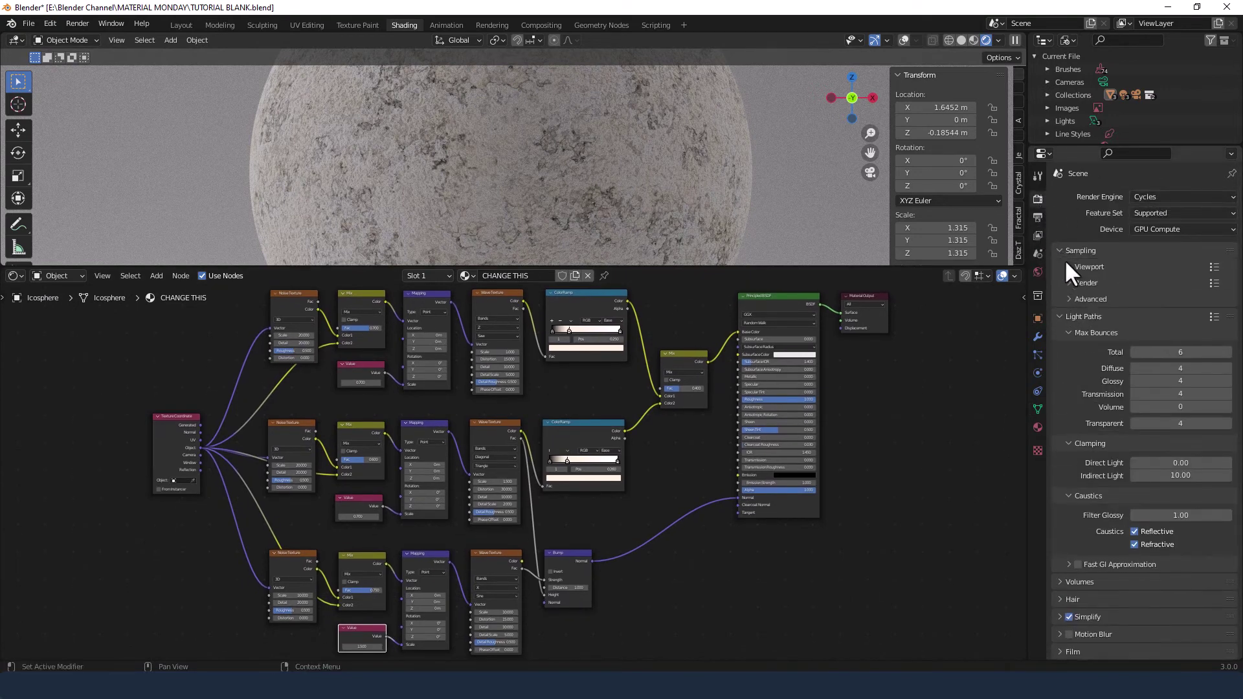
click(1071, 283)
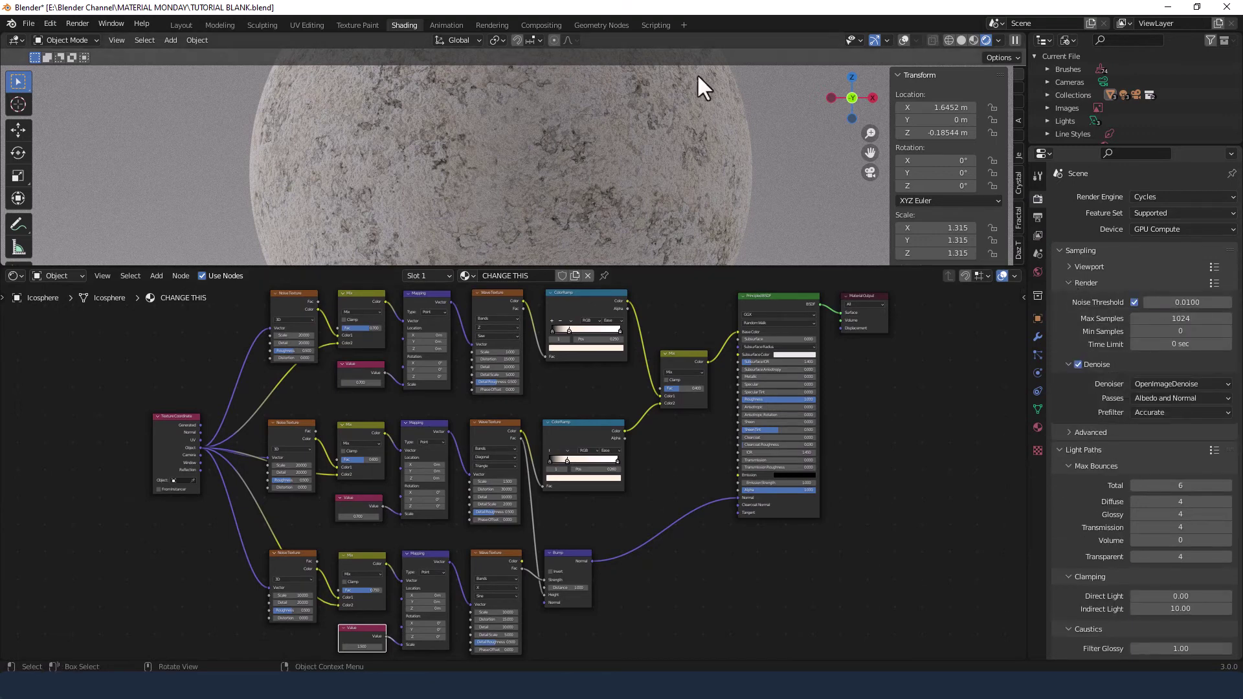
Step: Render the scene as a still image, inspect the sphere's surface in the result and close the render window
click(82, 23)
click(84, 38)
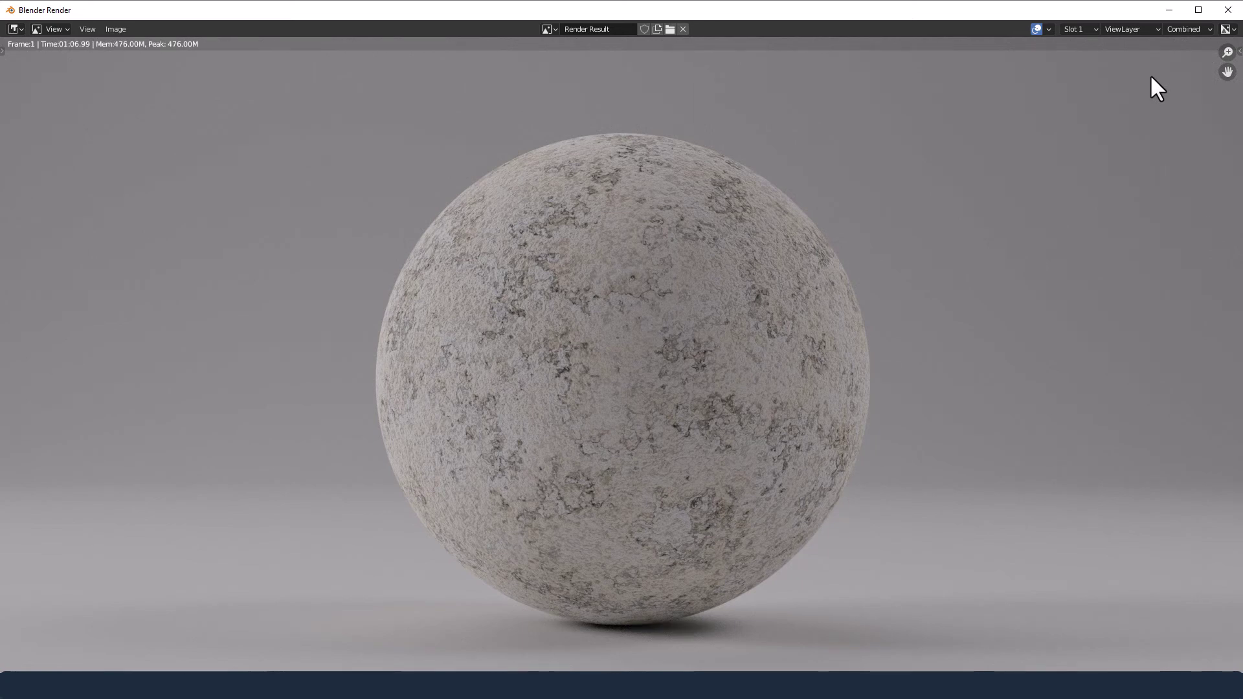
scroll(701, 328, up, 1)
scroll(701, 328, down, 1)
click(1227, 10)
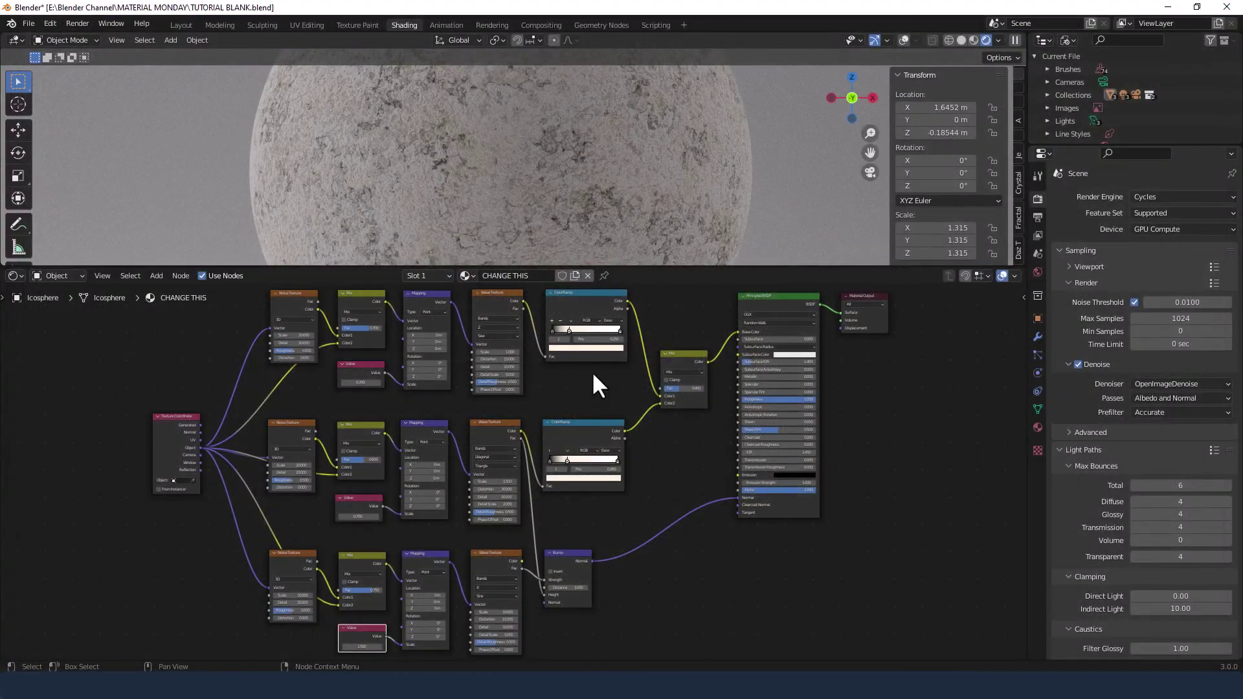
scroll(577, 375, up, 2)
scroll(577, 375, down, 2)
scroll(578, 376, up, 1)
scroll(580, 381, down, 1)
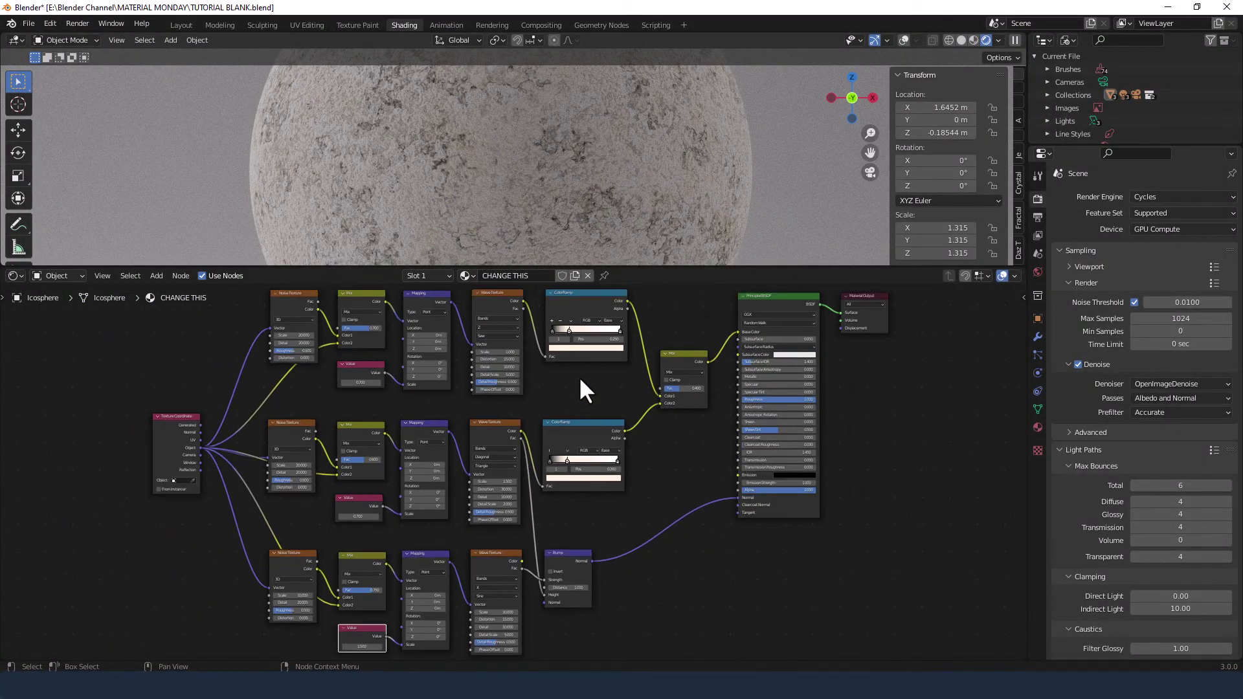